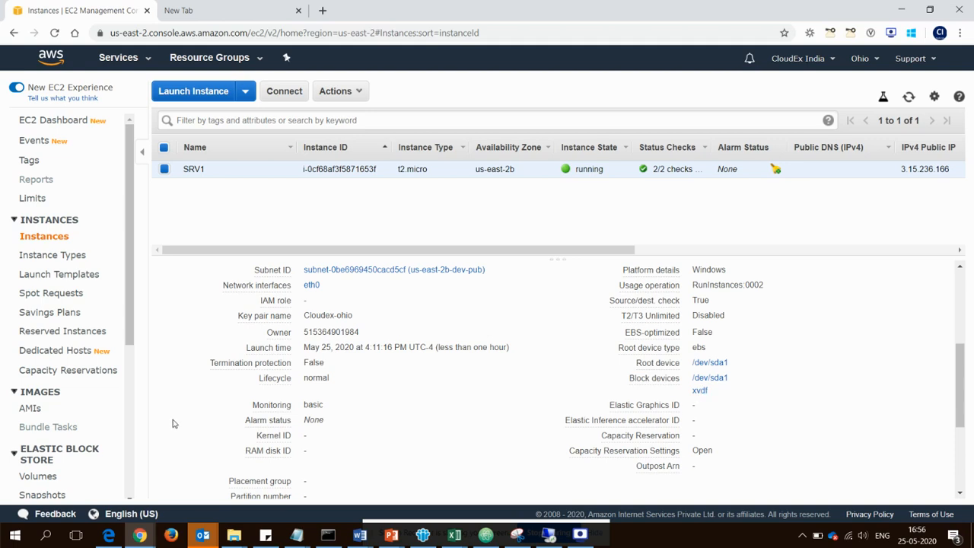
Open the list of Elastic Block Store volumes in the EC2 console.
scroll(76, 375, "down", 3)
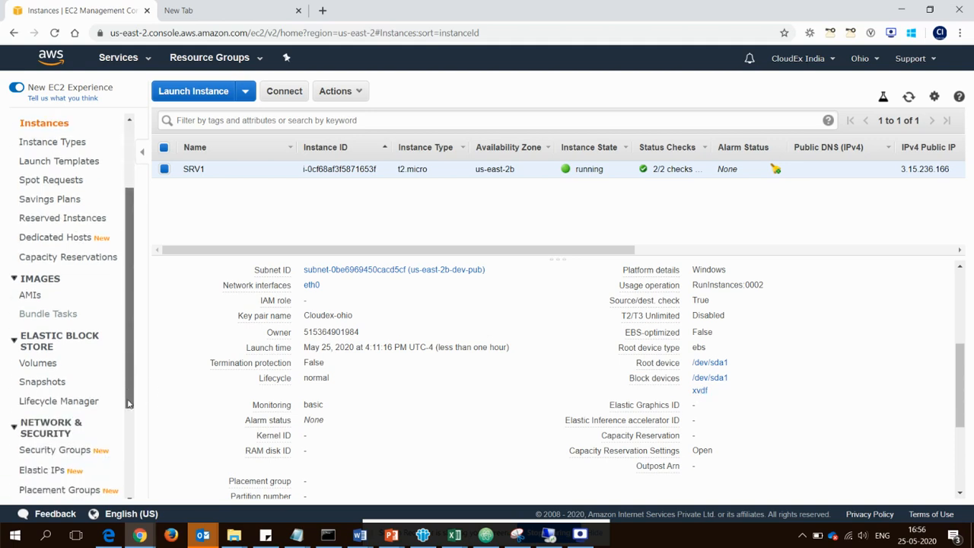
left_click(39, 356)
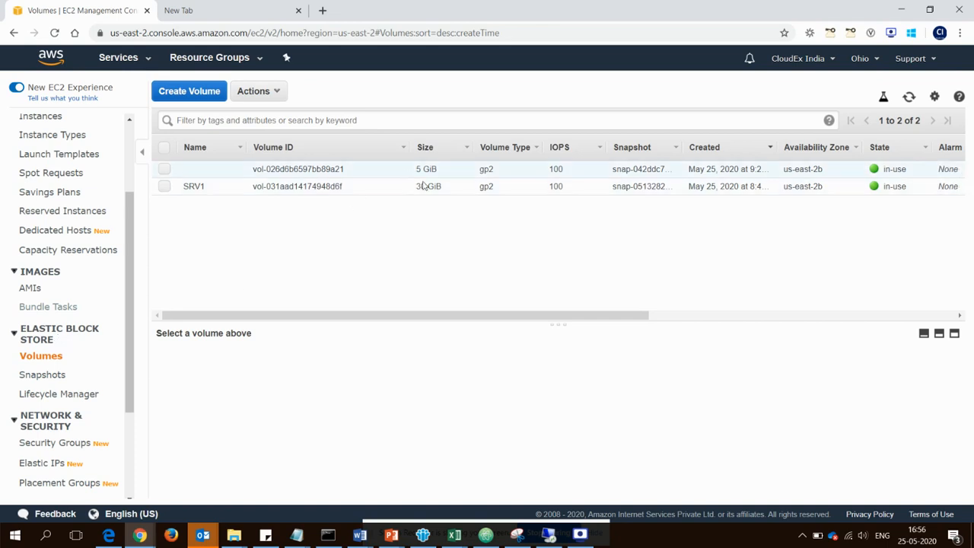
Switch to the remote desktop session and examine the files in the Snapshot-1 folder on New Volume (D:).
left_click(549, 536)
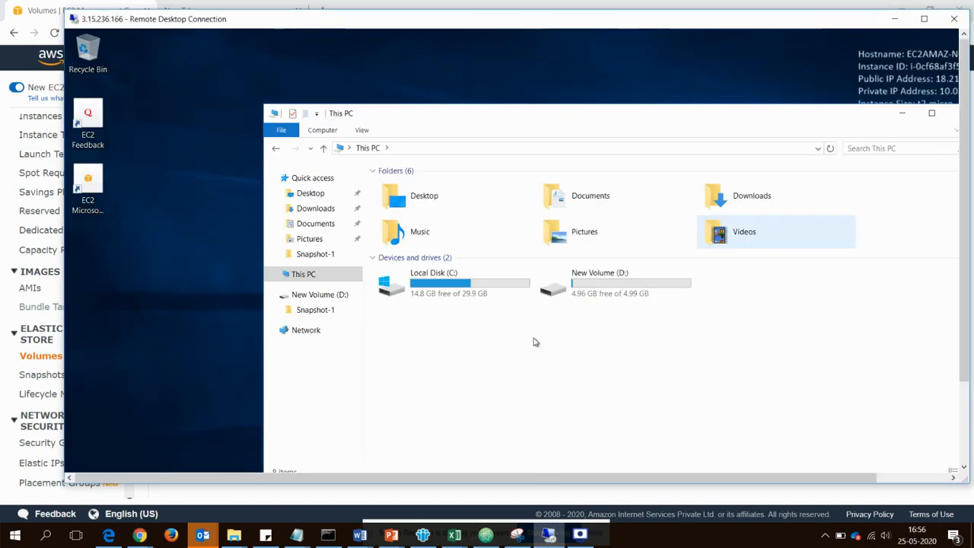
double_click(625, 22)
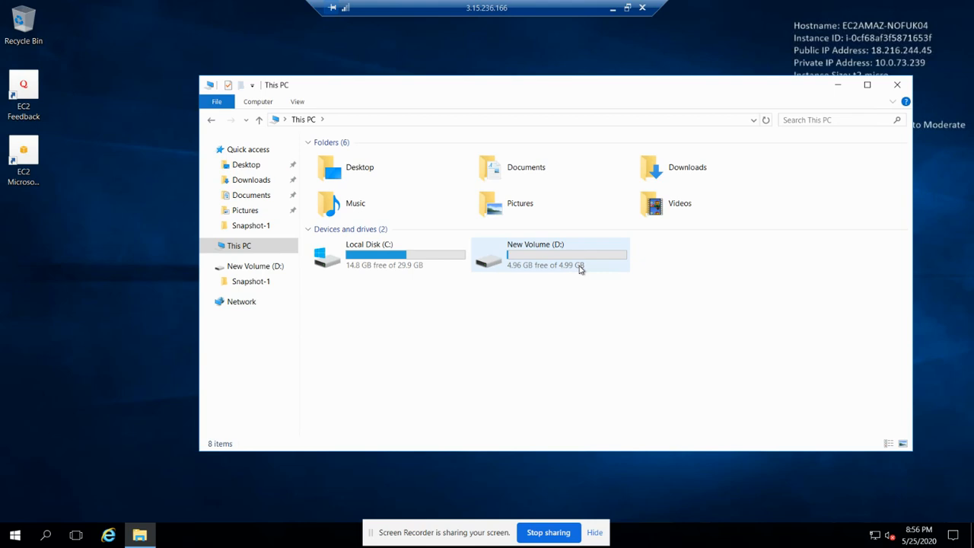
double_click(580, 268)
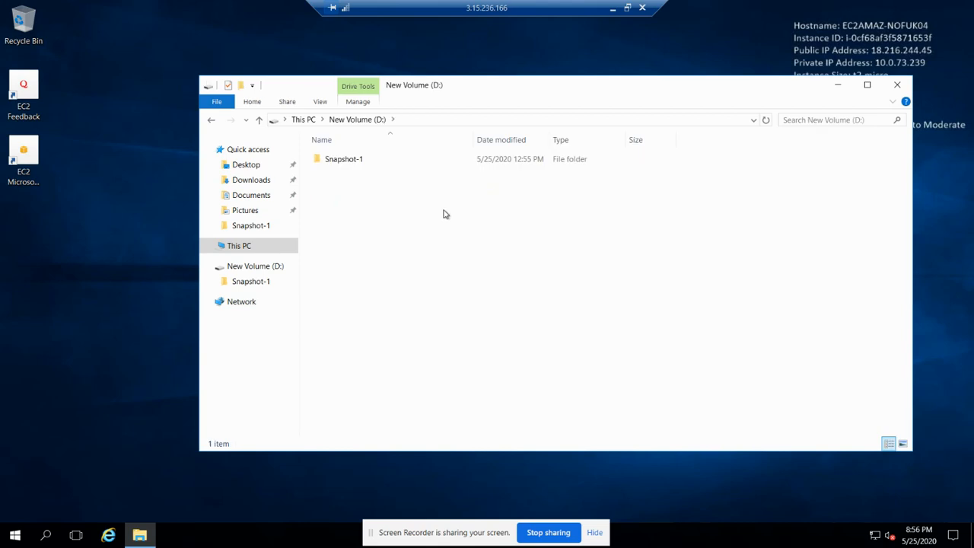
left_click(349, 162)
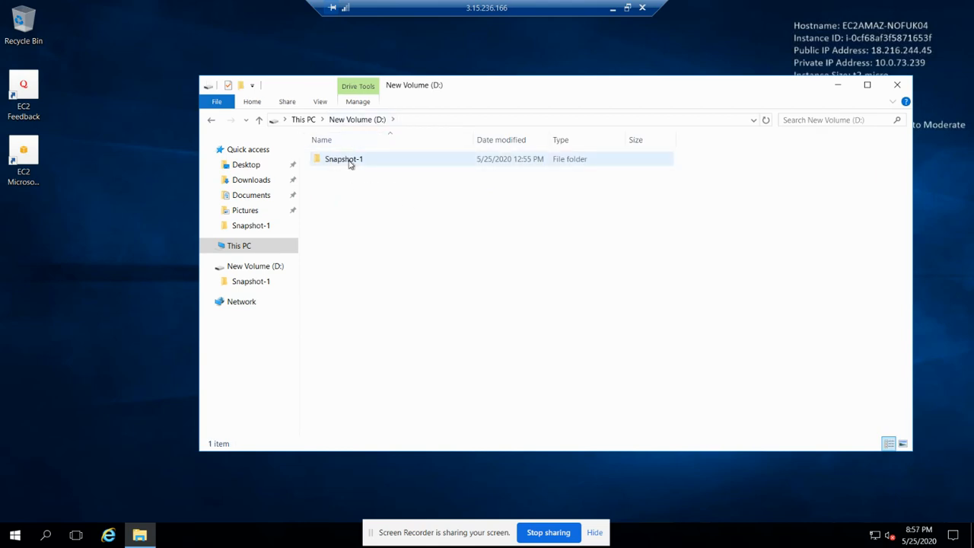
double_click(350, 162)
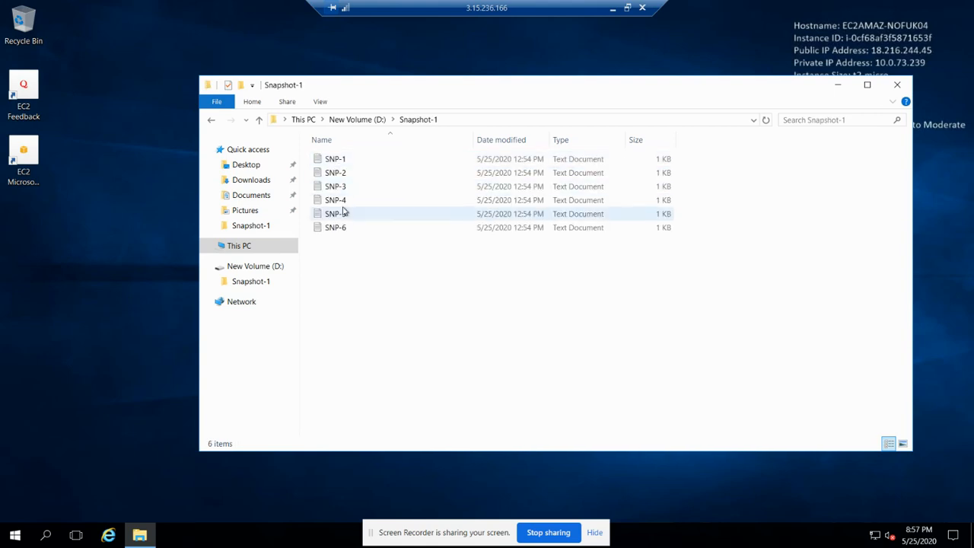
left_click(361, 124)
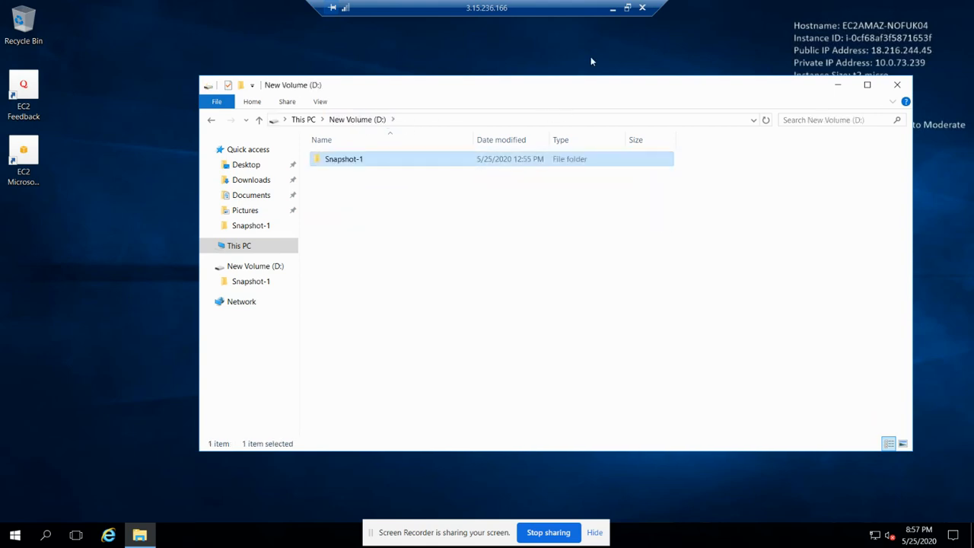
Return to the AWS console and create a snapshot of the unnamed 5 GiB volume with the description snapshot-1.
left_click(627, 9)
key("alt+Tab")
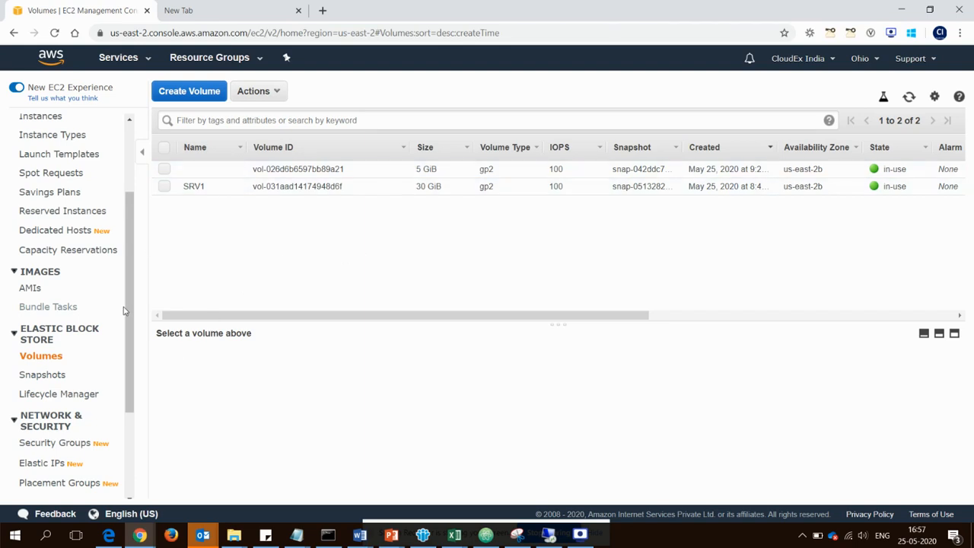
left_click(164, 169)
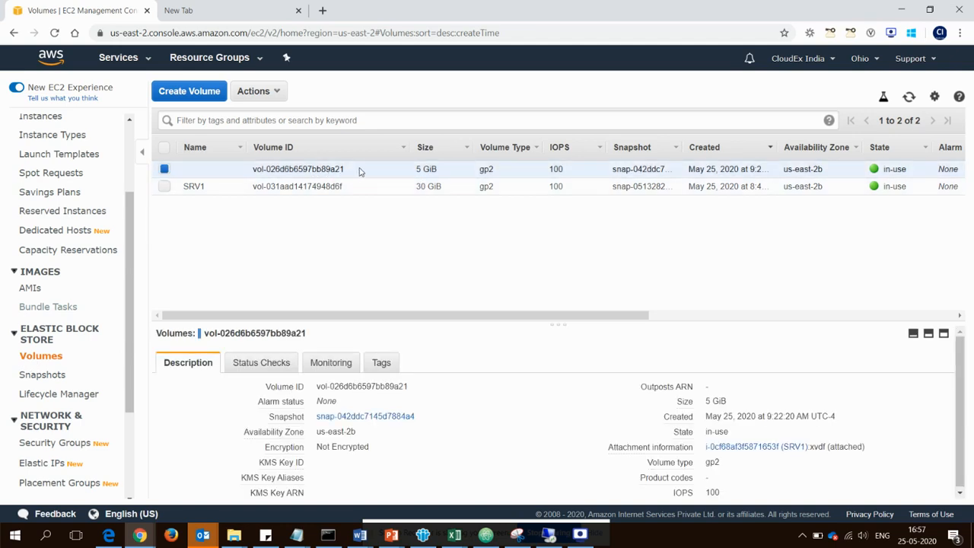
left_click_drag(442, 173, 405, 172)
left_click(379, 233)
left_click(276, 92)
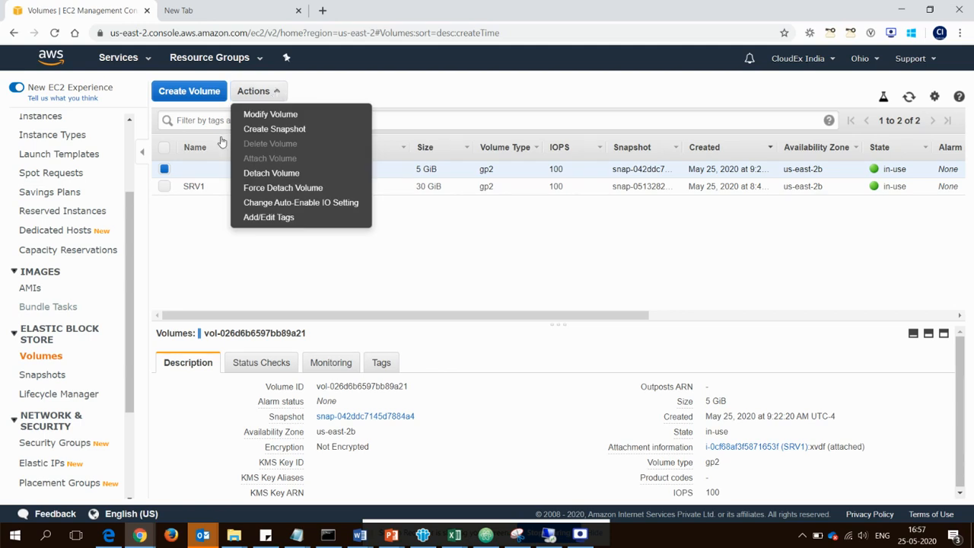
left_click(303, 131)
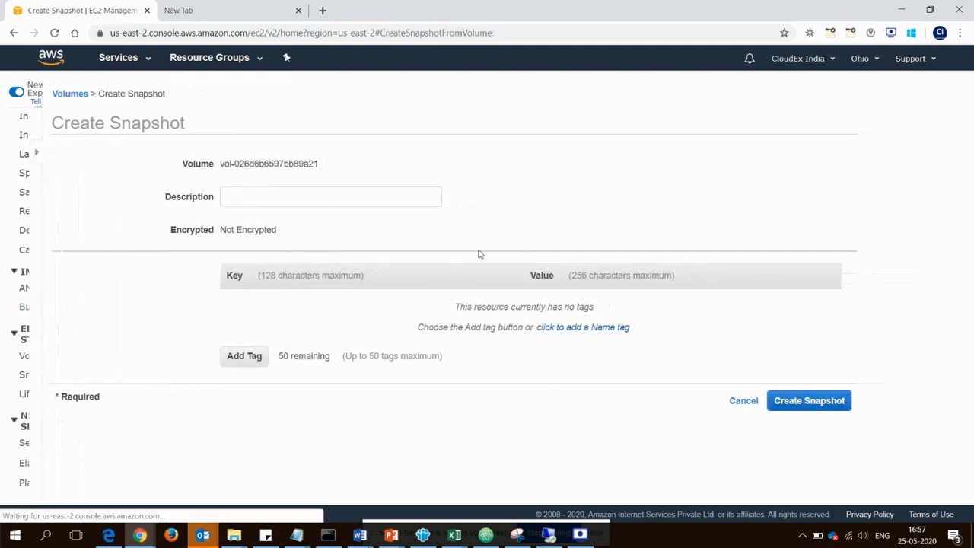
left_click(292, 195)
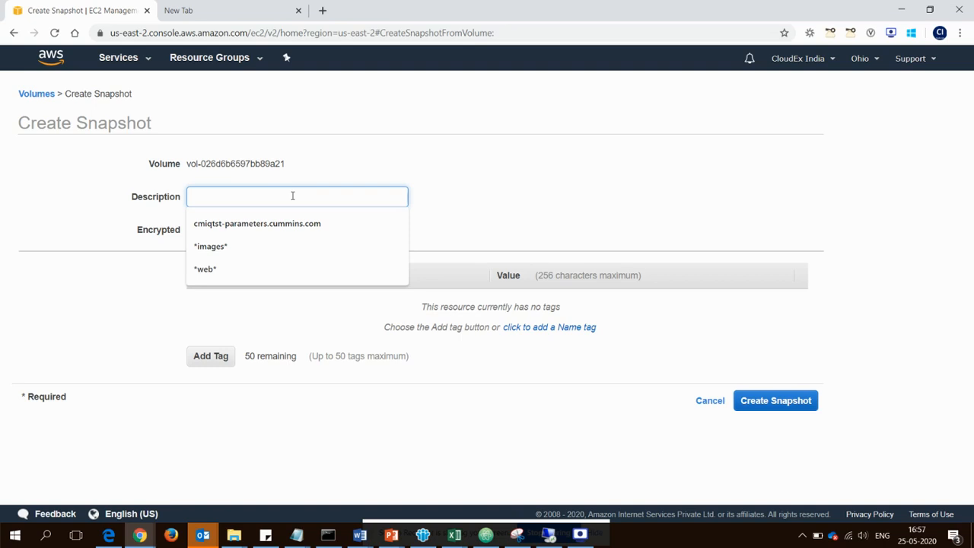
type("snapshot-1")
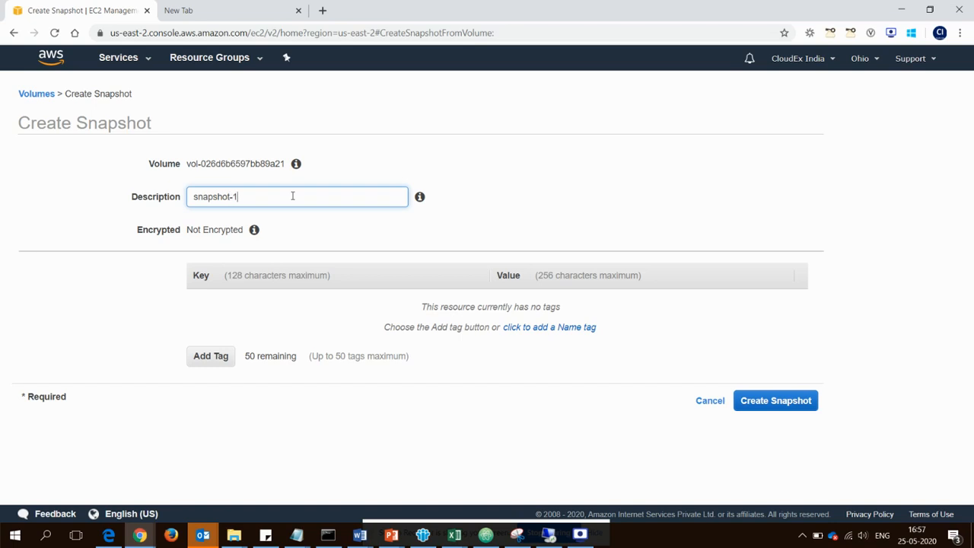
left_click(749, 400)
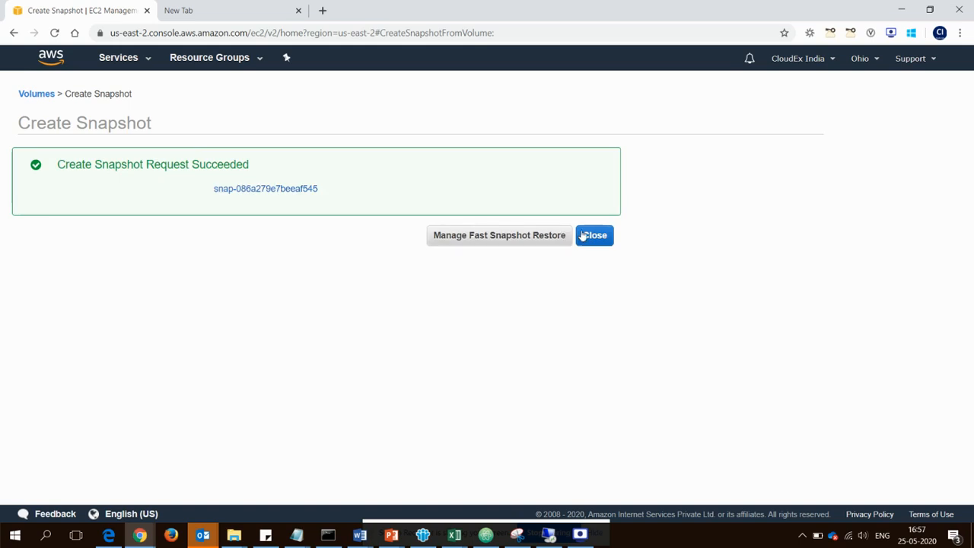
left_click(594, 239)
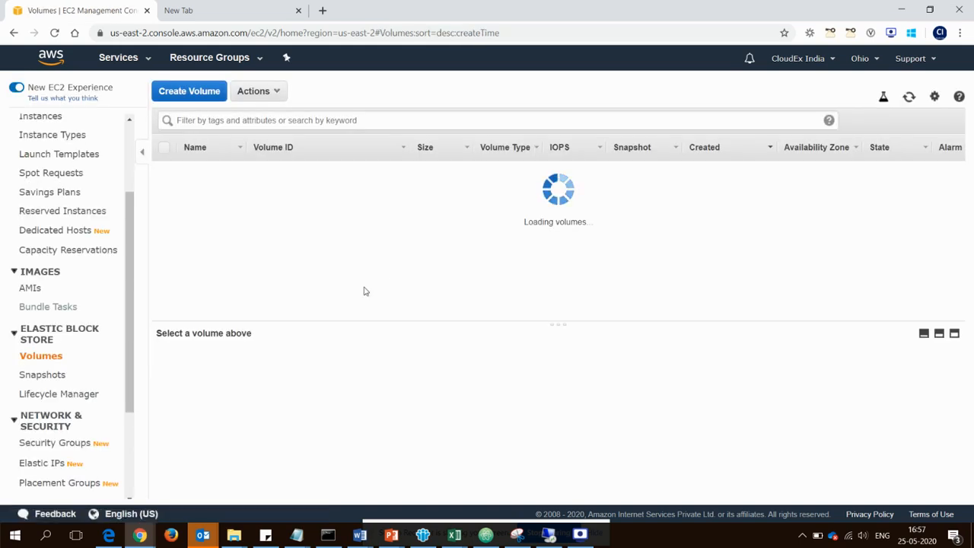
Open the list of EBS snapshots and refresh it to check the new snapshot's progress.
left_click(58, 378)
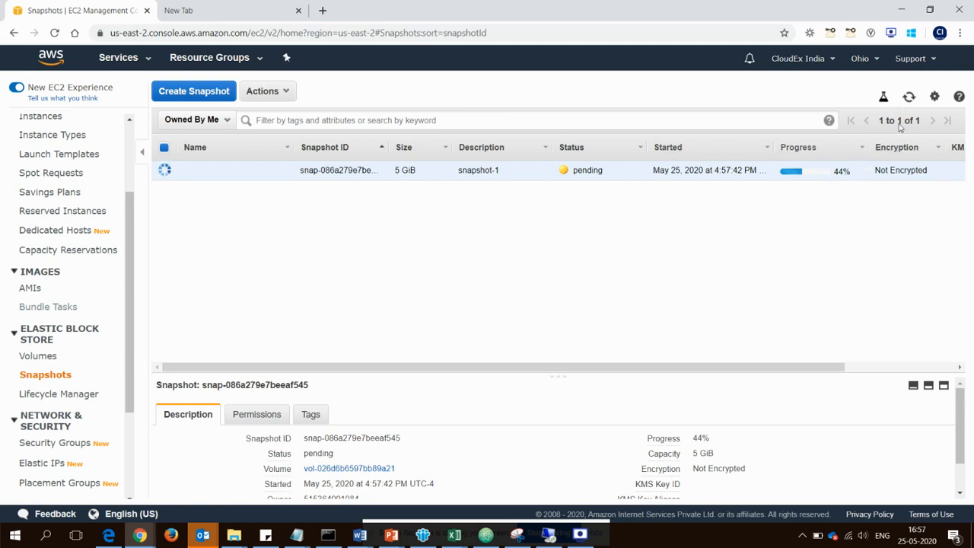
left_click(909, 97)
Switch to the remote desktop session and create a folder named snapshot-b on New Volume (D:).
key("alt+Tab")
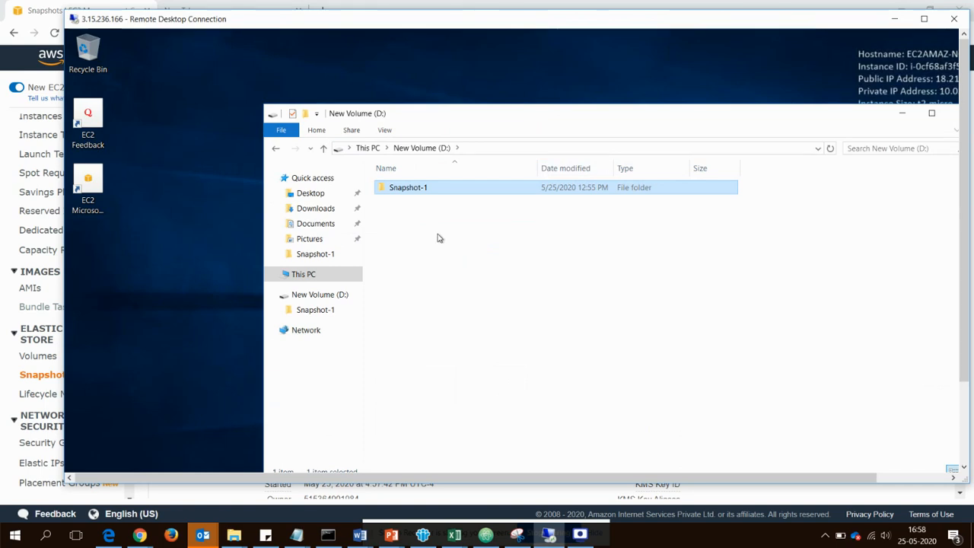
double_click(505, 26)
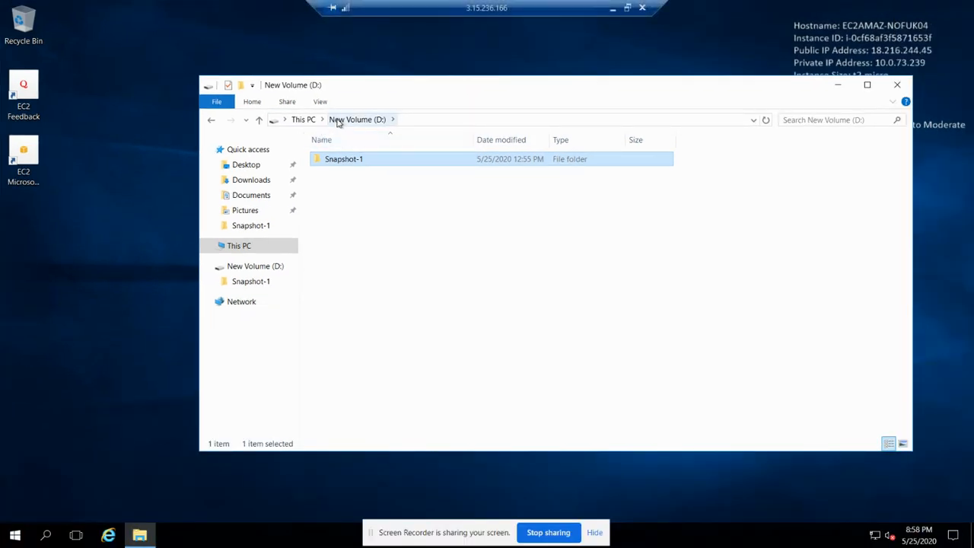
left_click(352, 205)
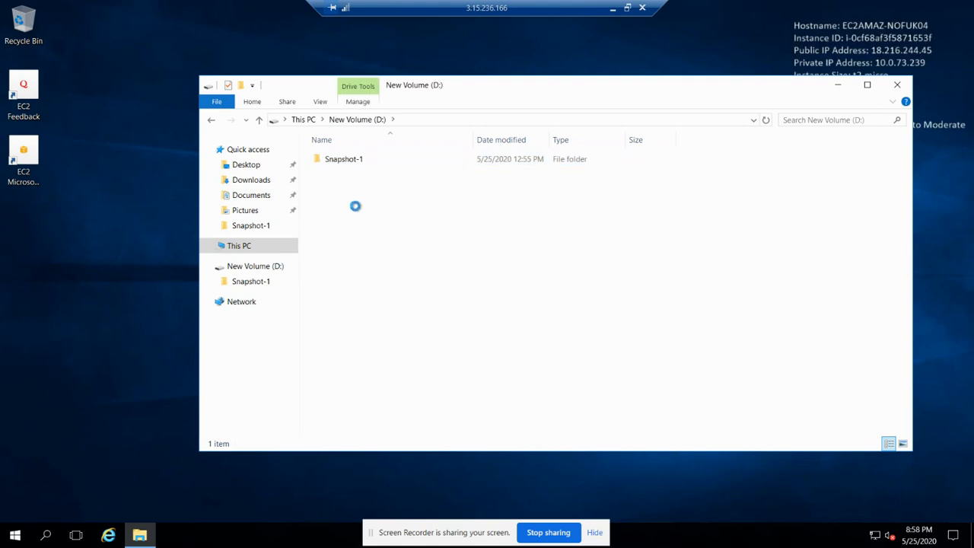
right_click(350, 201)
mouse_move(388, 343)
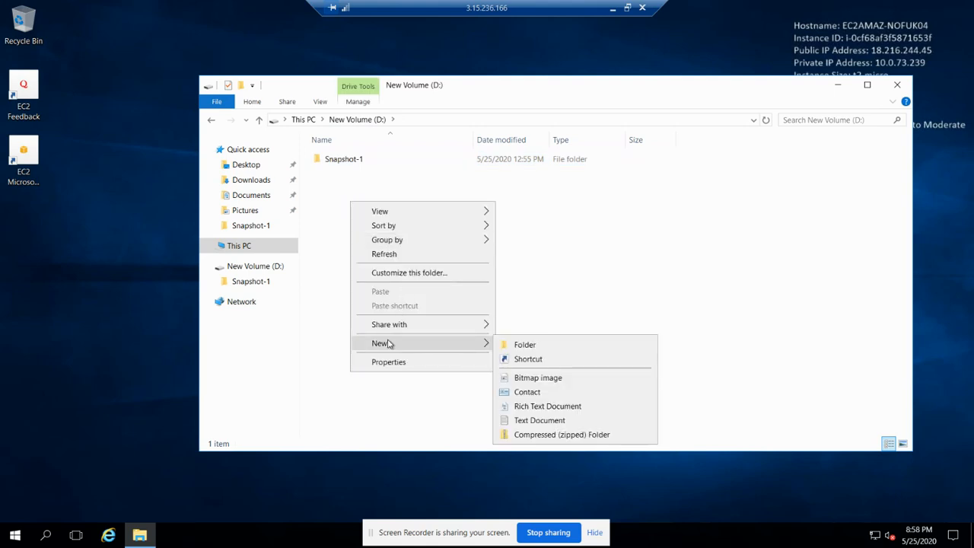
left_click(523, 346)
type("sn")
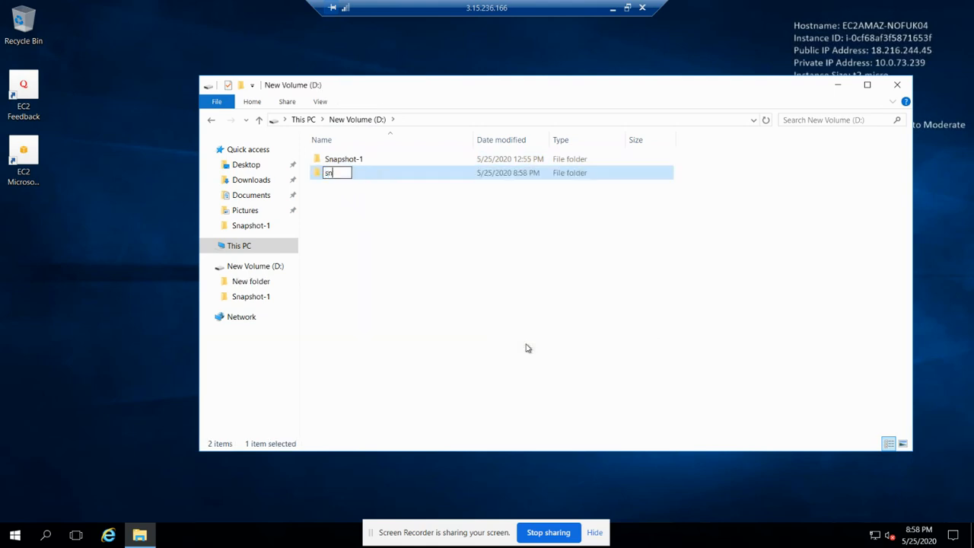
type("apshot-b")
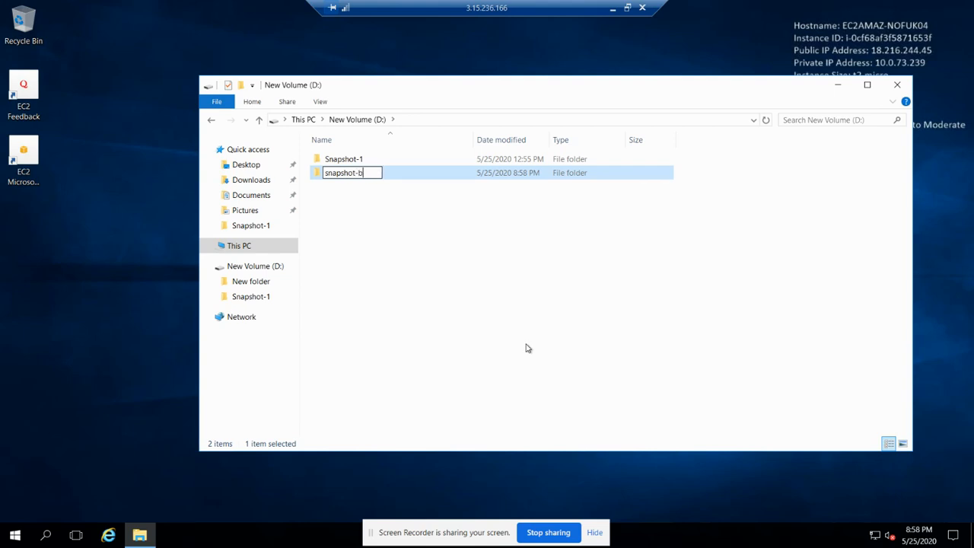
key("Return")
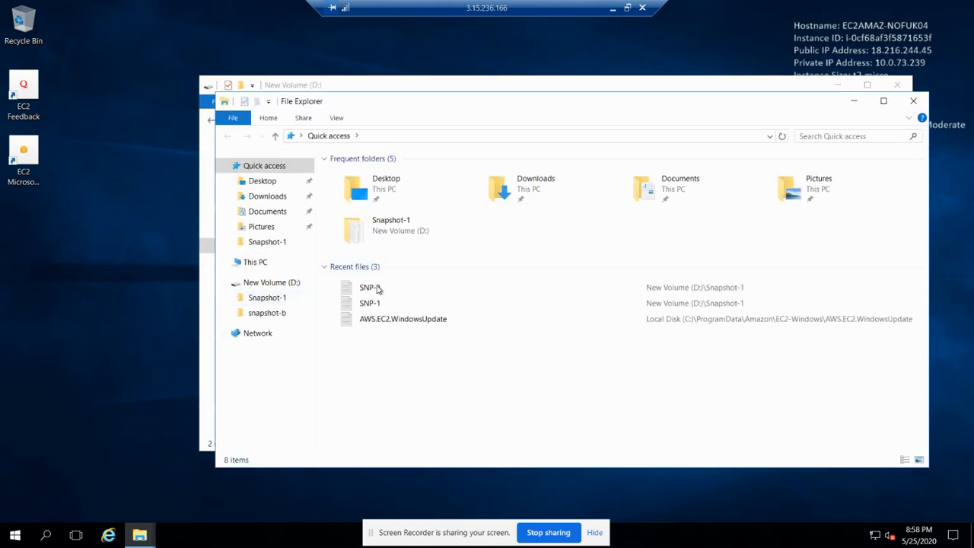
Copy the Amazon folder from Program Files on Local Disk (C:) into the snapshot-b folder on New Volume (D:).
left_click(257, 262)
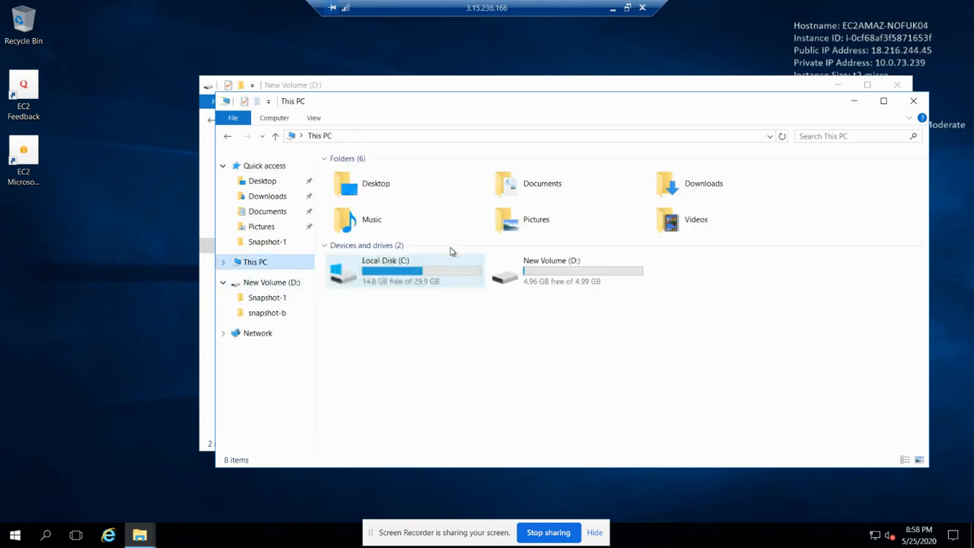
double_click(424, 269)
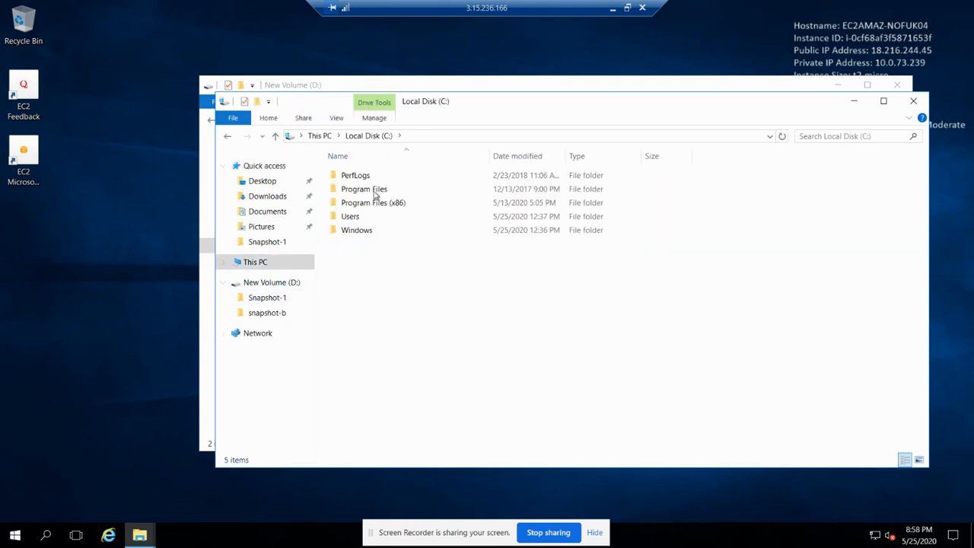
double_click(383, 190)
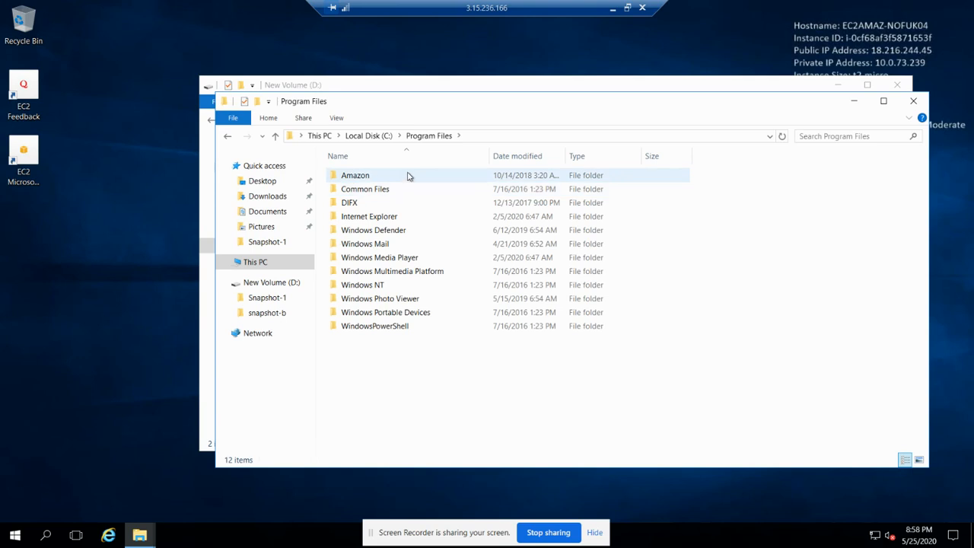
left_click(395, 178)
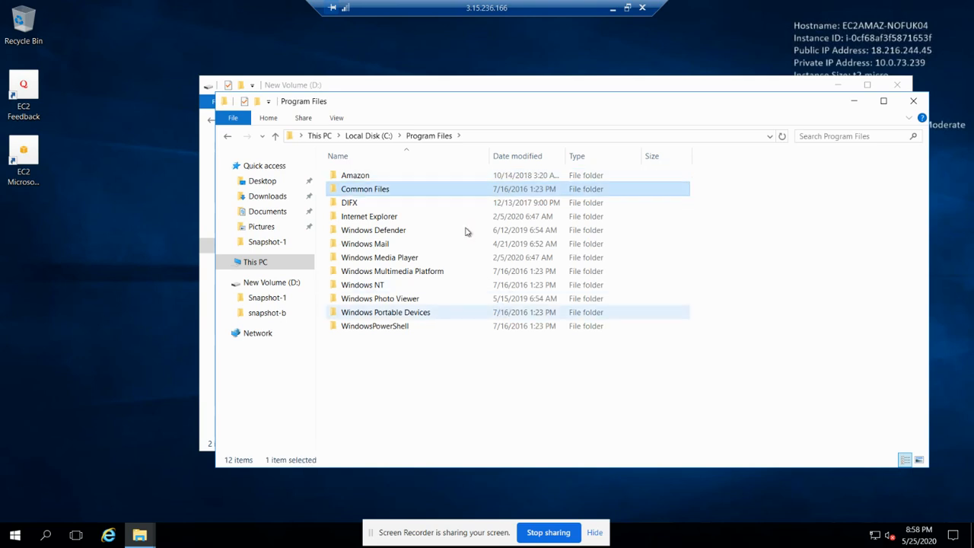
key("Down")
key("alt+Tab")
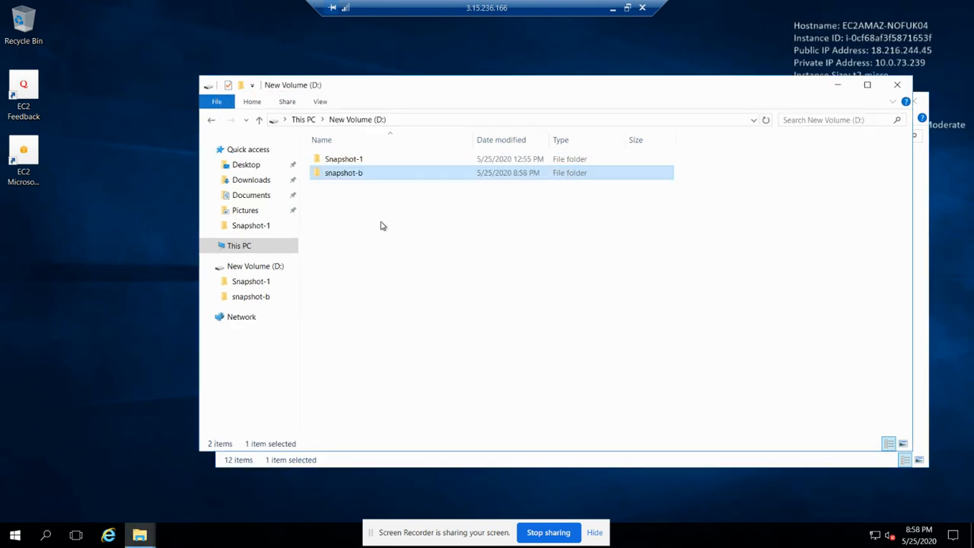
double_click(366, 174)
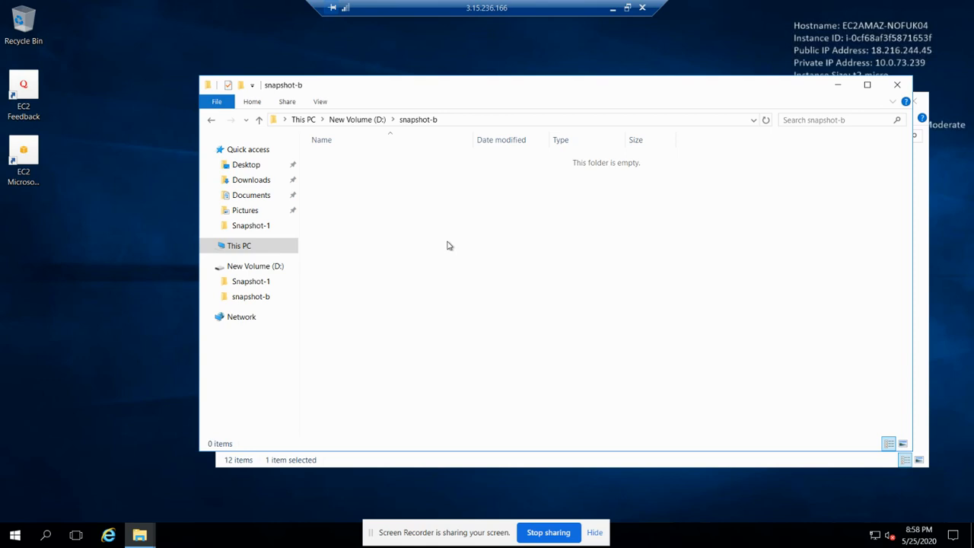
key("ctrl+v")
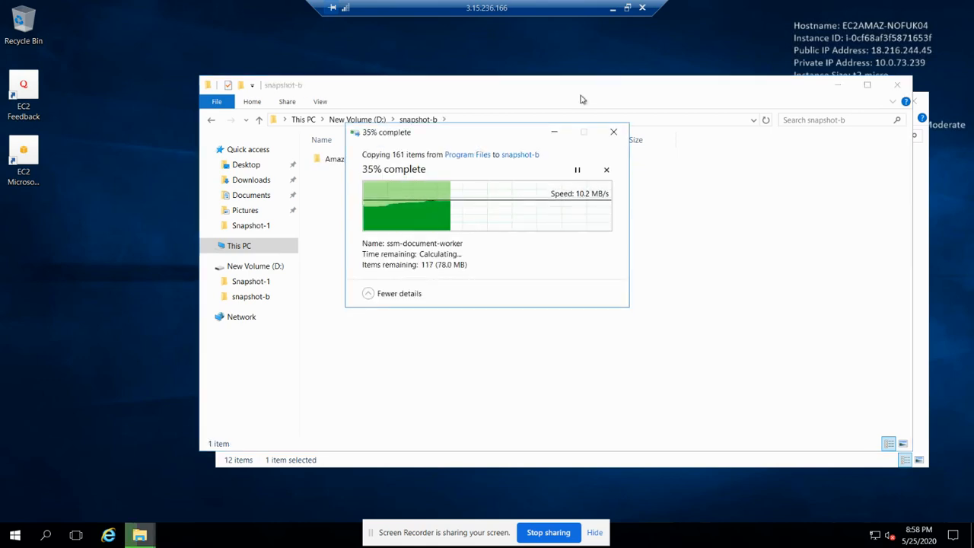
Return to the AWS console, refresh the snapshot list to check its status, and open the list of EBS volumes.
left_click(627, 8)
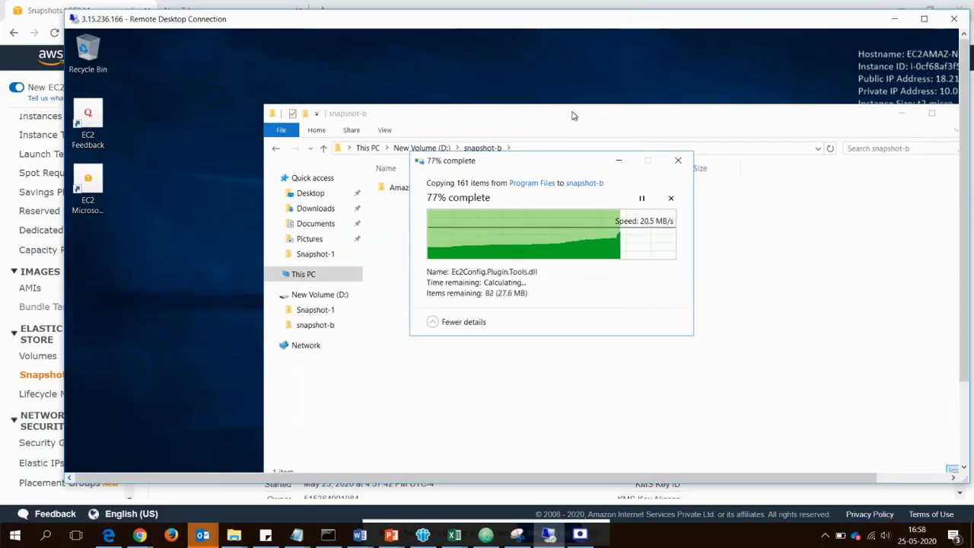
key("alt+Tab")
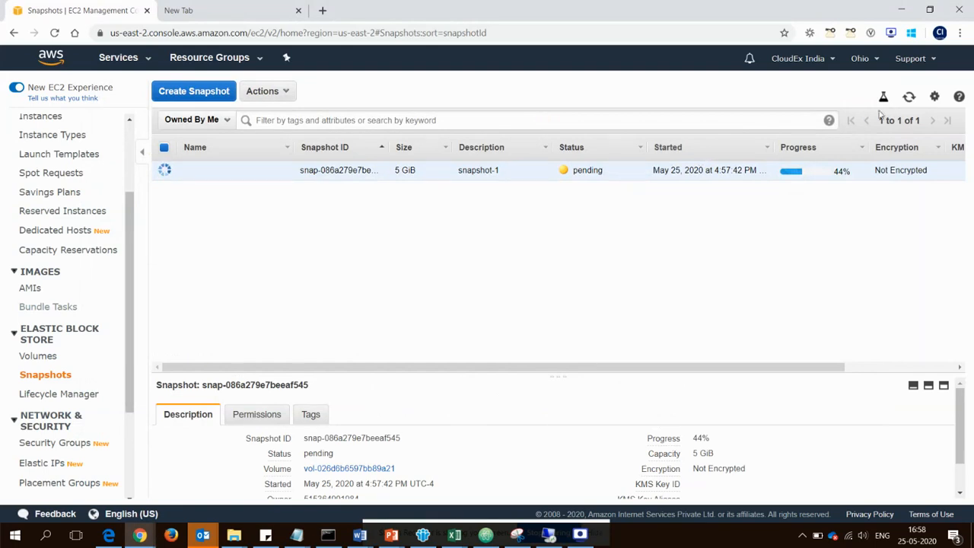
left_click(908, 99)
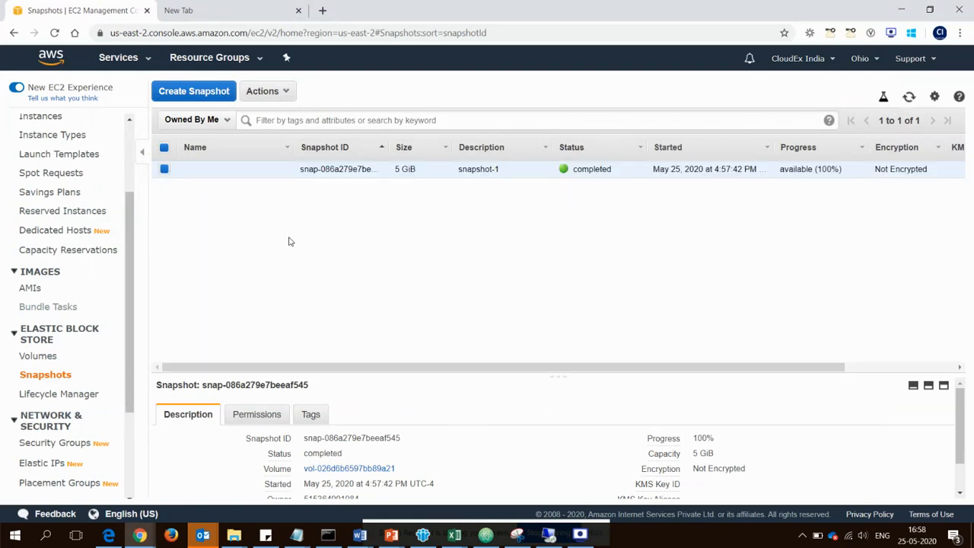
left_click(44, 356)
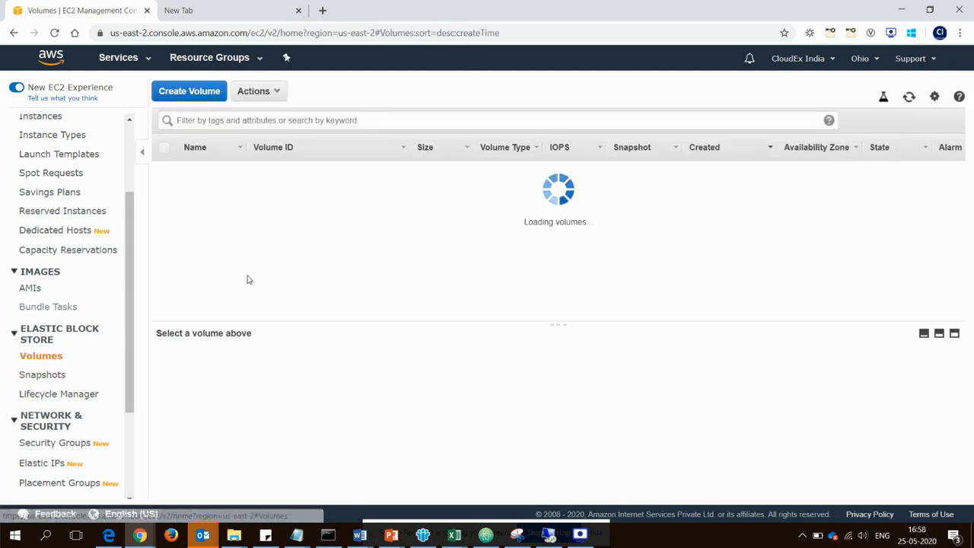
Switch to the remote desktop session to view the folders at the root of New Volume (D:), and return to the AWS console.
key("alt+Tab")
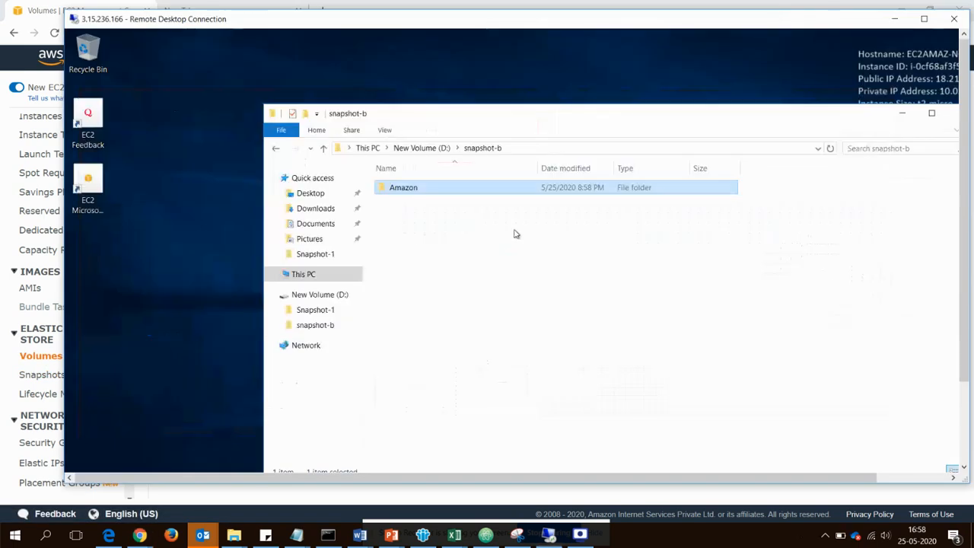
left_click(437, 148)
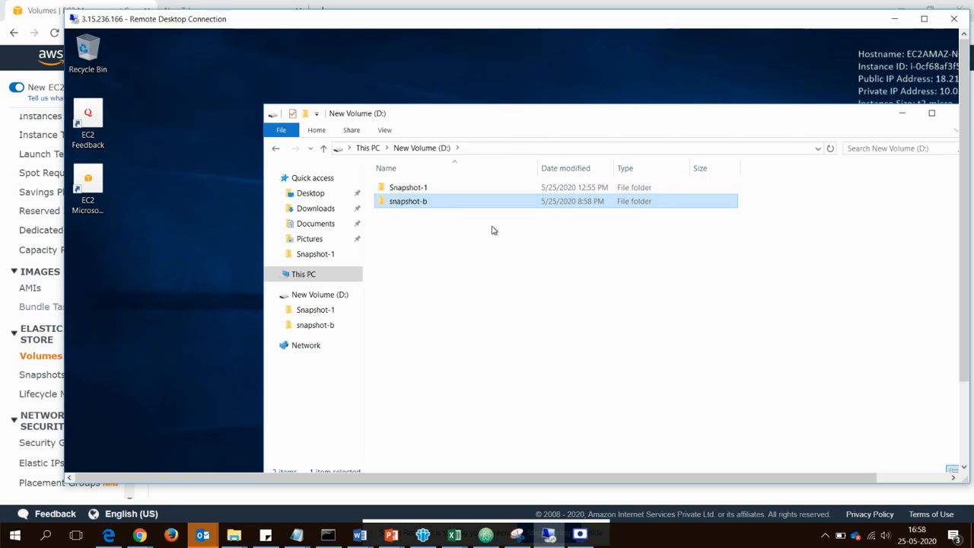
key("alt+Tab")
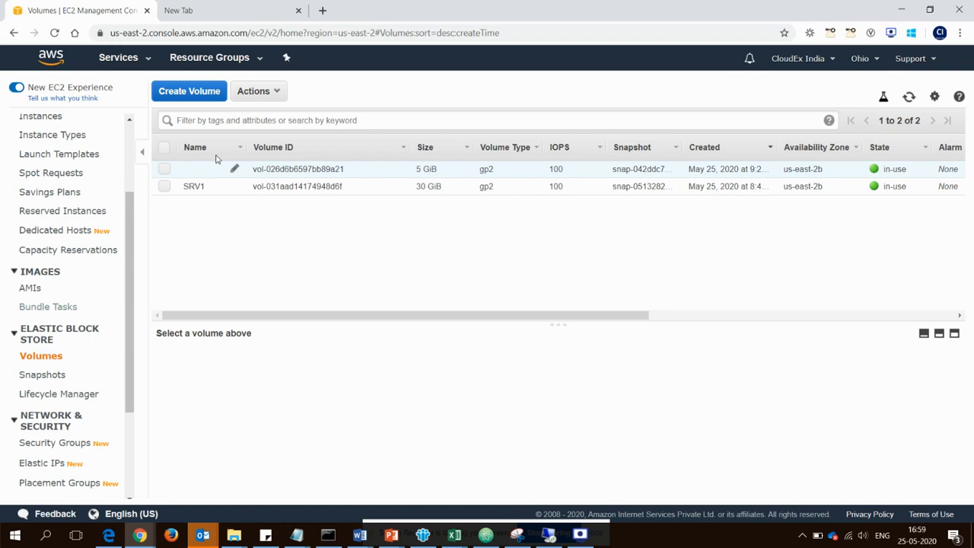
Create a snapshot of the 5 GiB volume with the description snapshot-b and close the confirmation page.
left_click(207, 174)
left_click(267, 91)
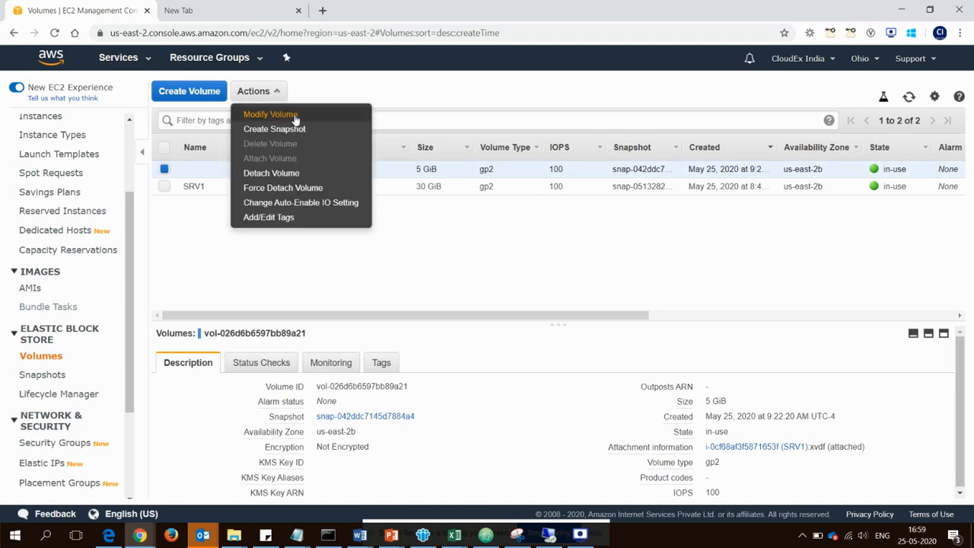
left_click(289, 129)
left_click(319, 200)
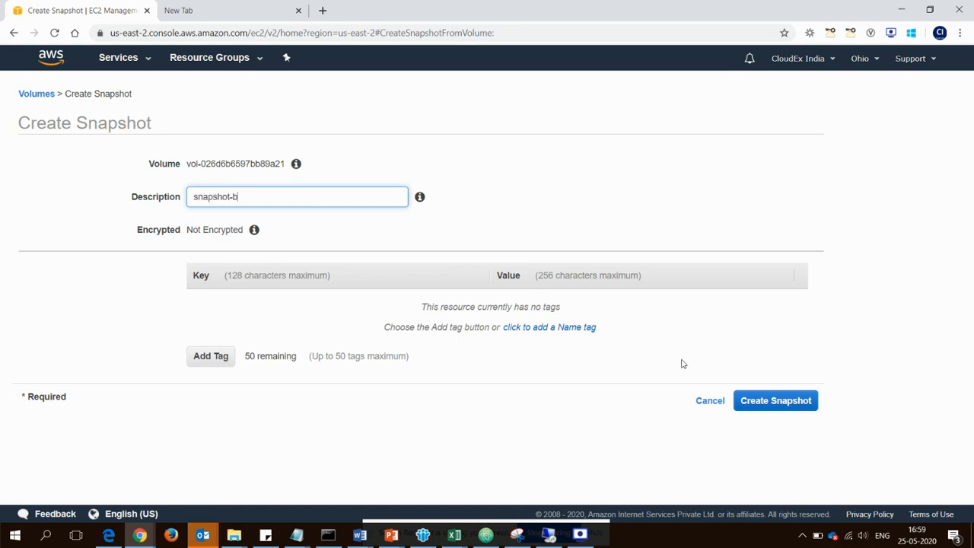
left_click(757, 402)
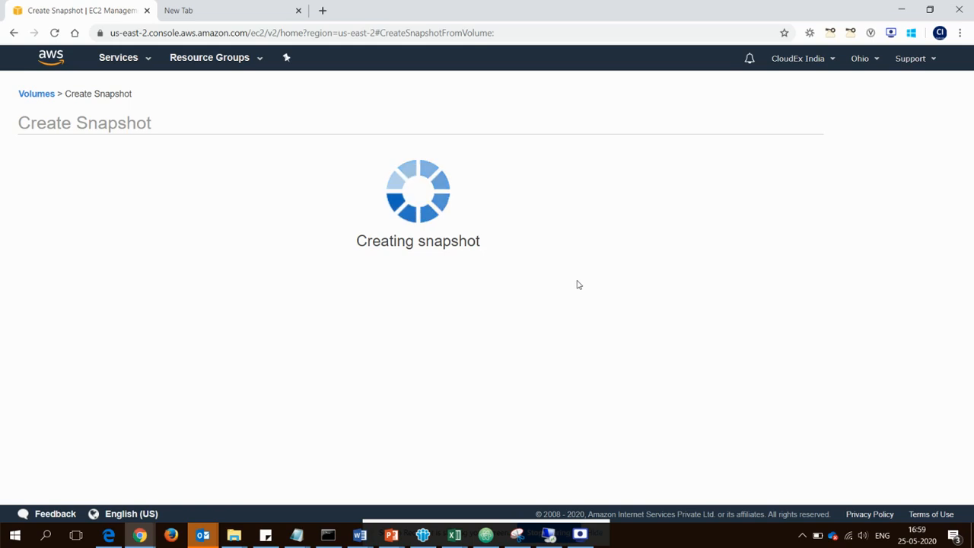
left_click(595, 235)
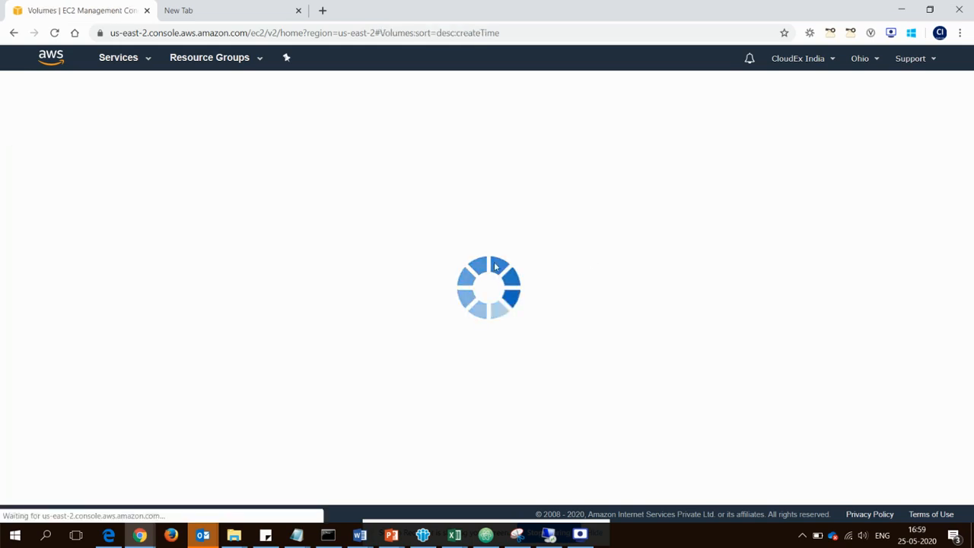
Glance at the folders on New Volume (D:) in the remote session, and check the snapshot-b progress in the AWS snapshot list.
key("alt+Tab")
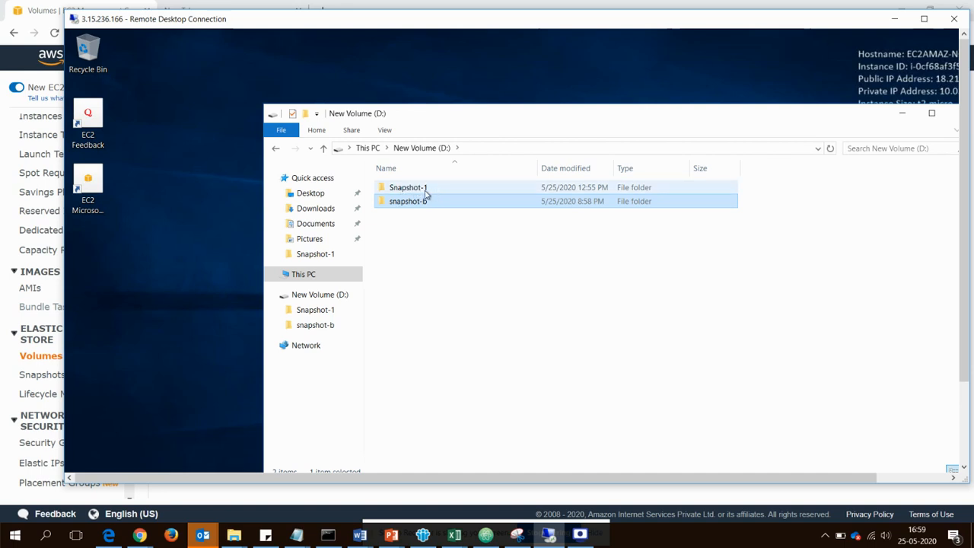
key("alt+Tab")
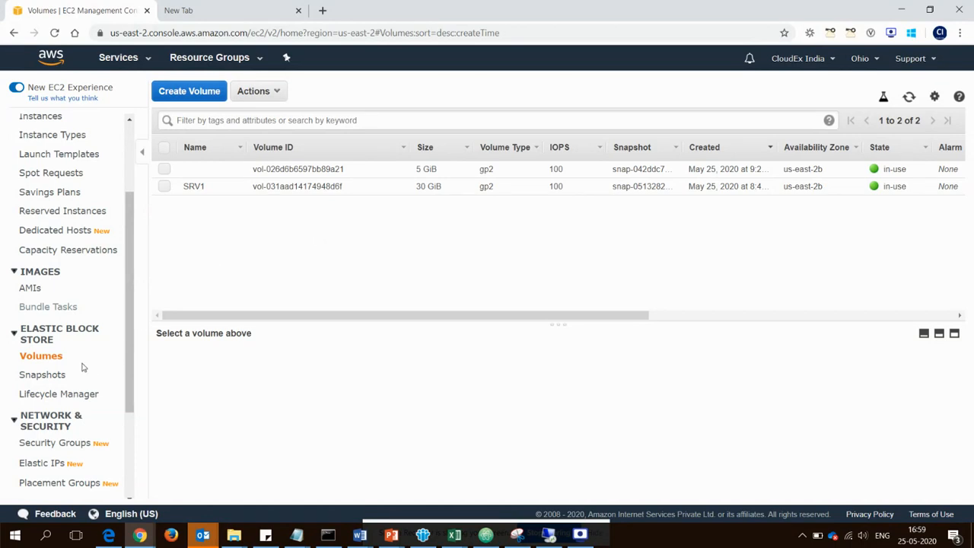
left_click(57, 374)
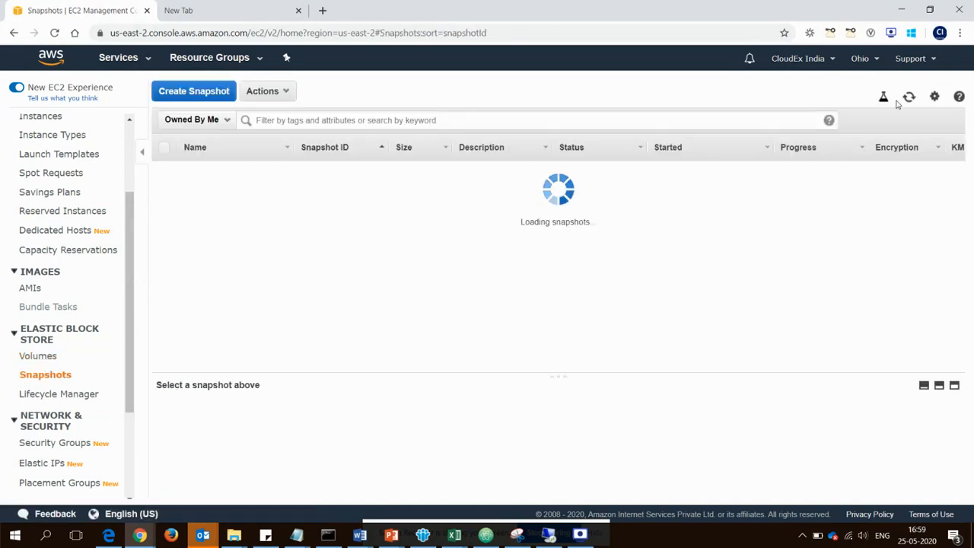
left_click(908, 96)
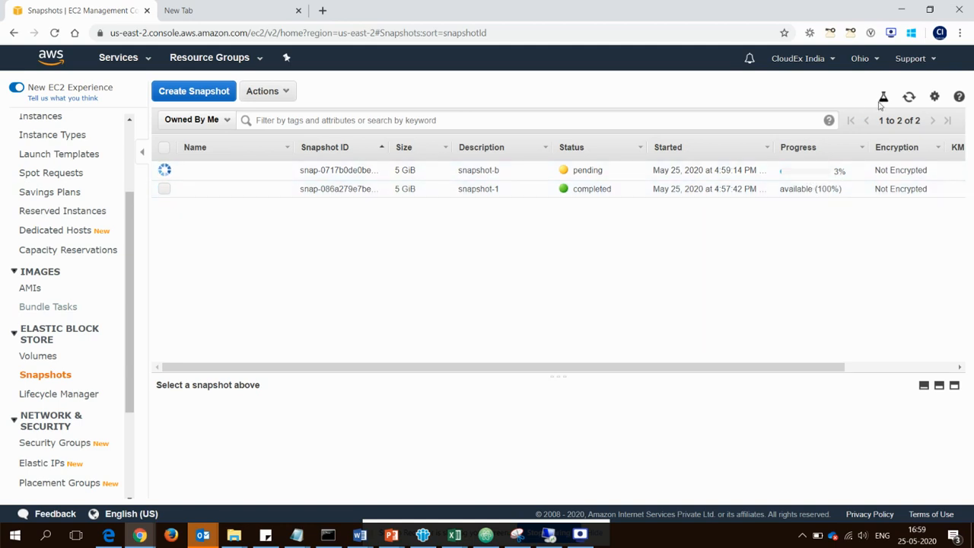
left_click(908, 98)
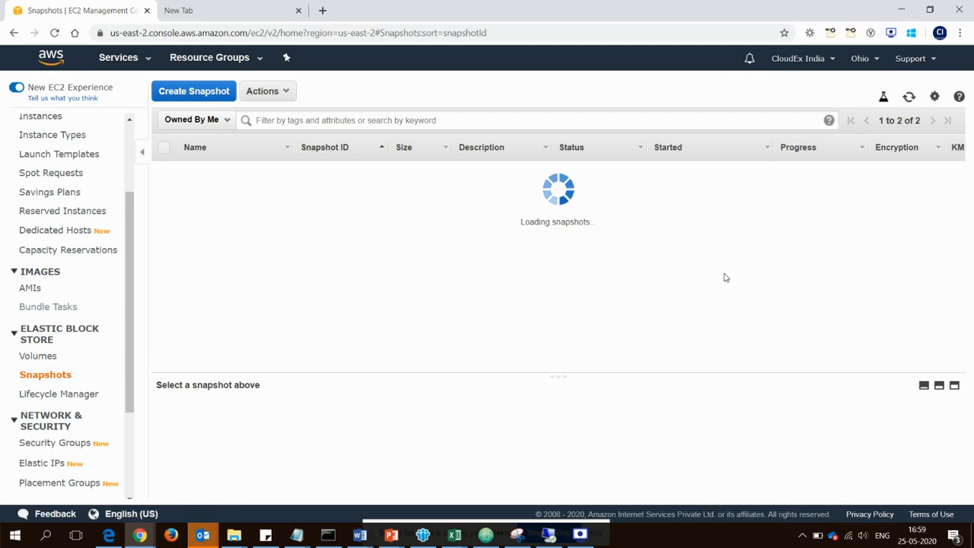
Switch to the remote desktop session in full screen and create a folder named Snapshot-C on New Volume (D:).
key("alt+Tab")
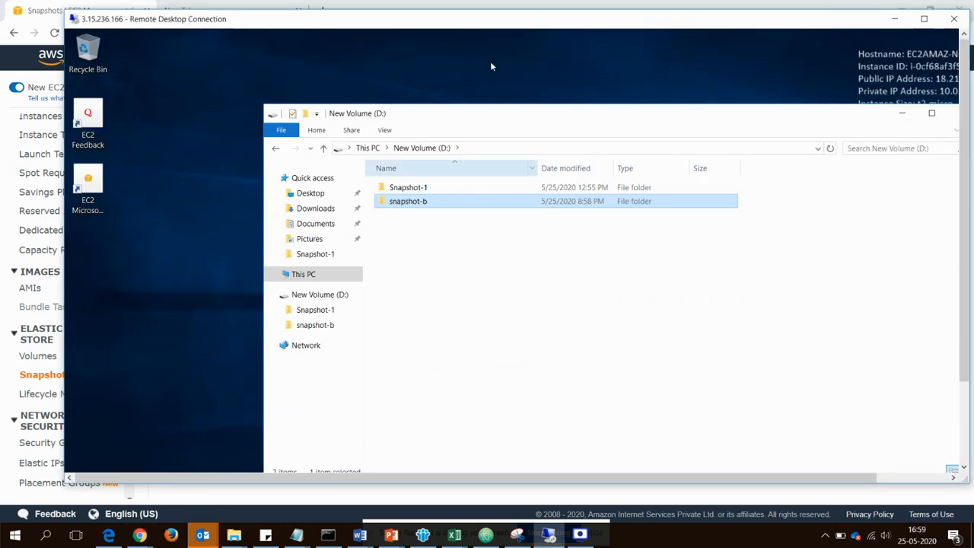
double_click(550, 23)
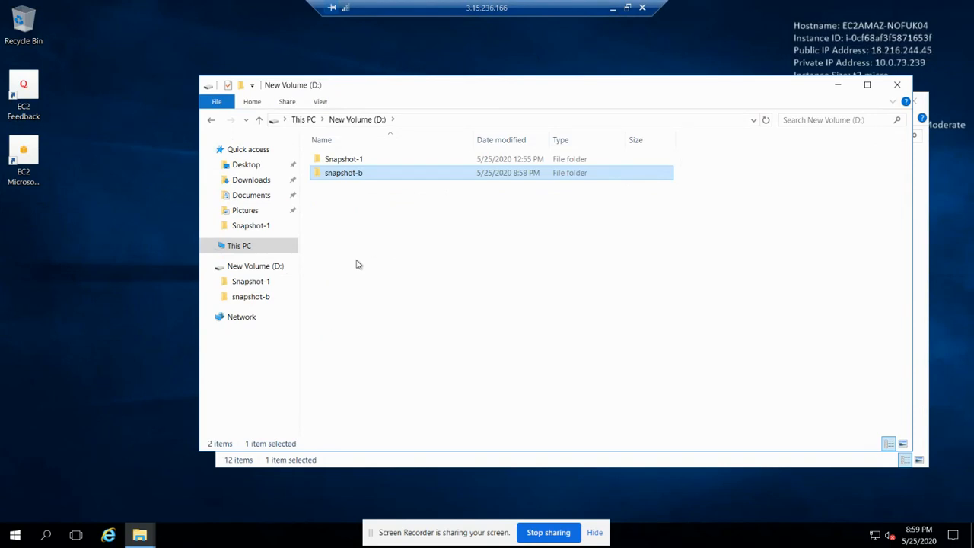
left_click(358, 264)
right_click(358, 263)
mouse_move(430, 418)
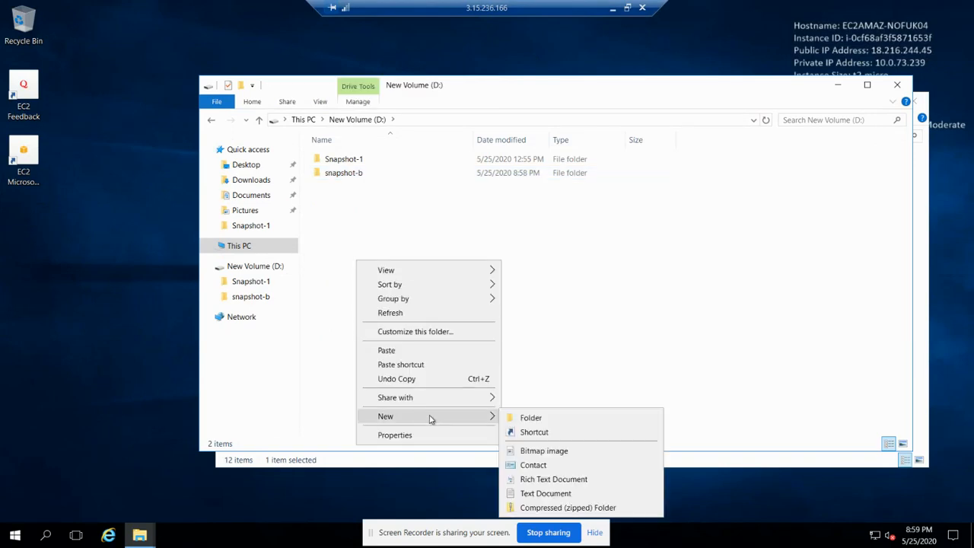
left_click(541, 418)
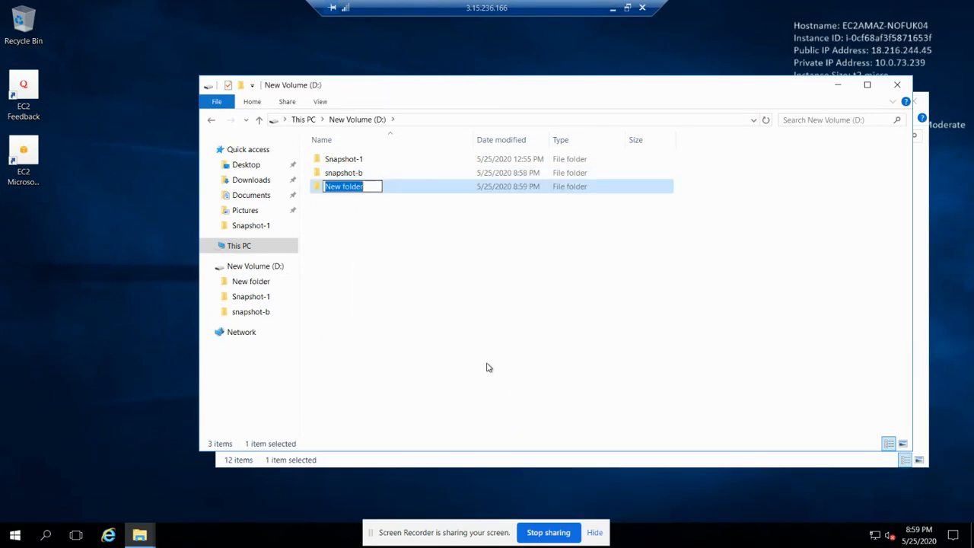
type("Snapshot-")
type("C")
key("Return")
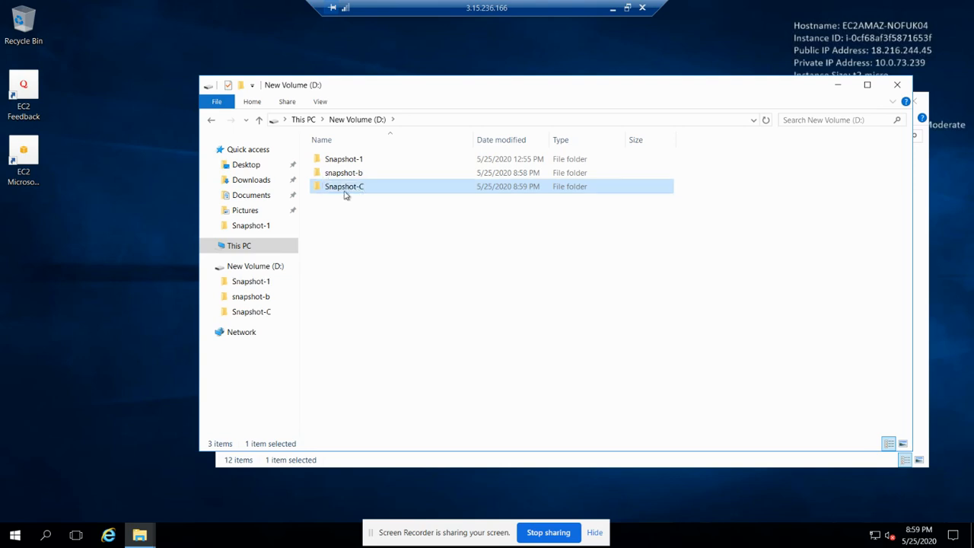
Copy the Windows Defender folder from Program Files (x86) on Local Disk (C:) into the Snapshot-C folder on New Volume (D:).
double_click(383, 190)
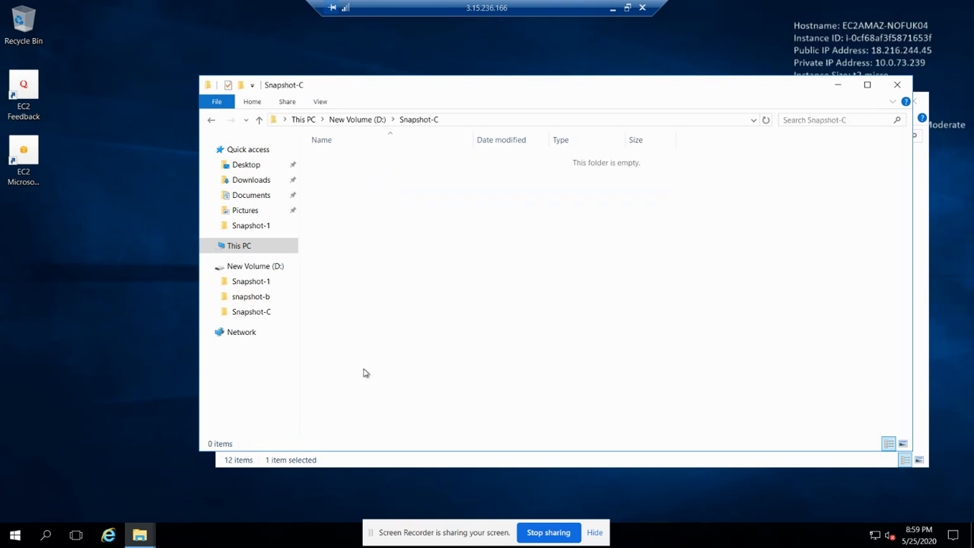
left_click(349, 465)
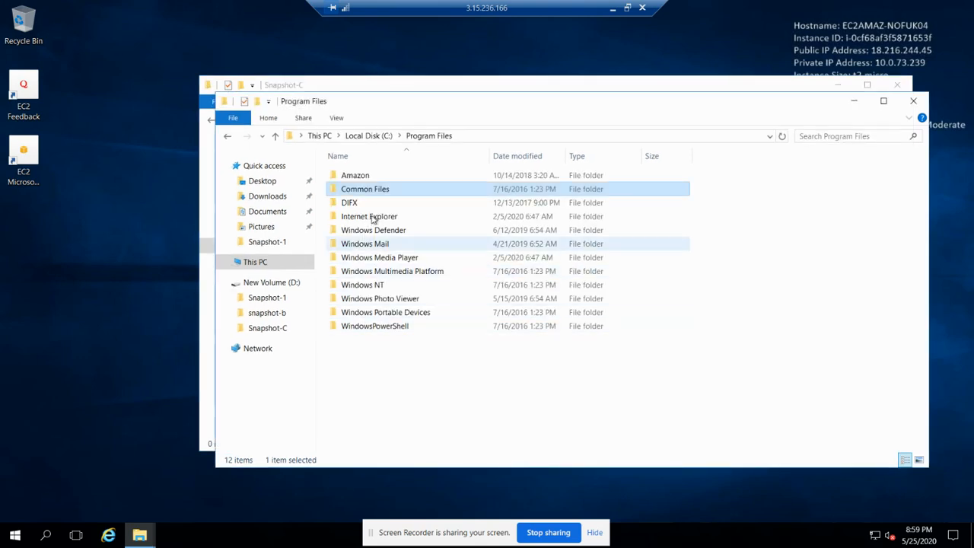
left_click(370, 137)
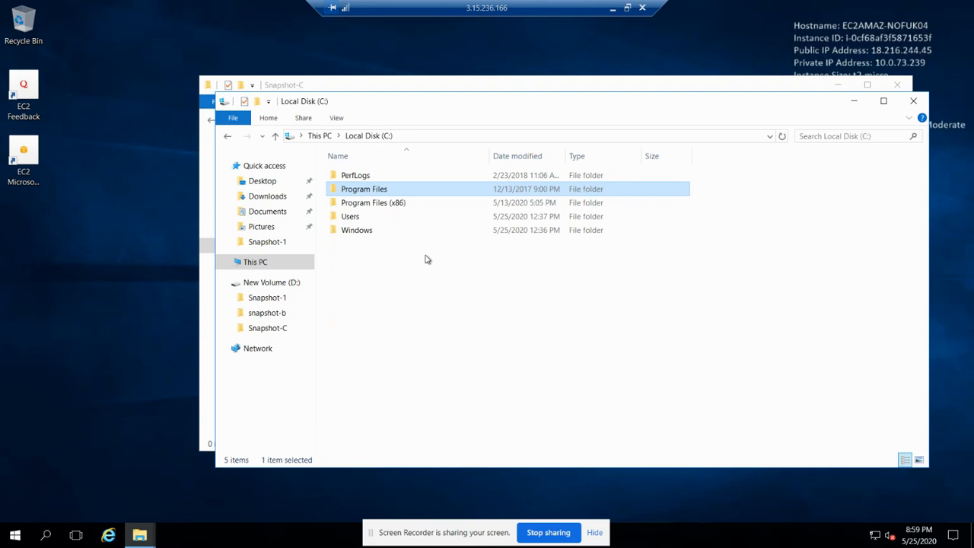
double_click(392, 205)
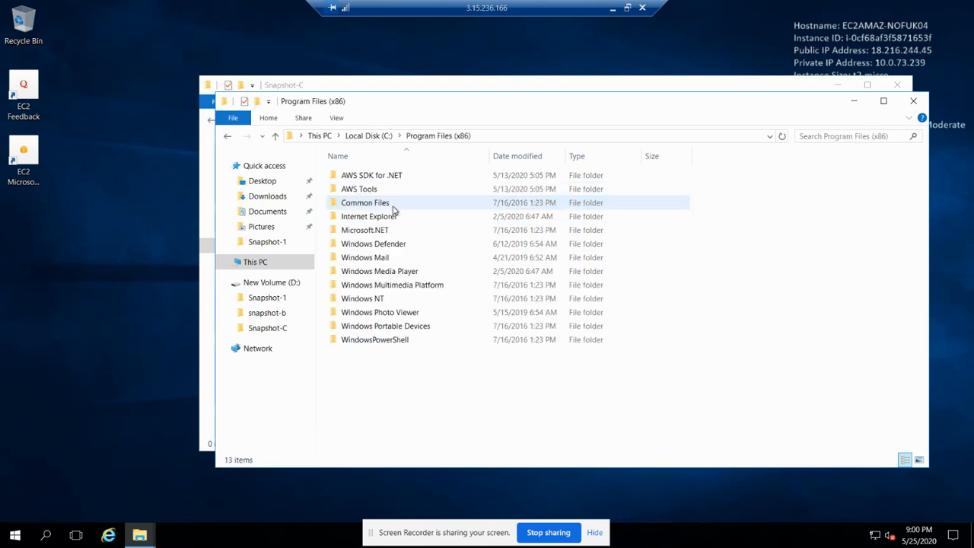
left_click(376, 190)
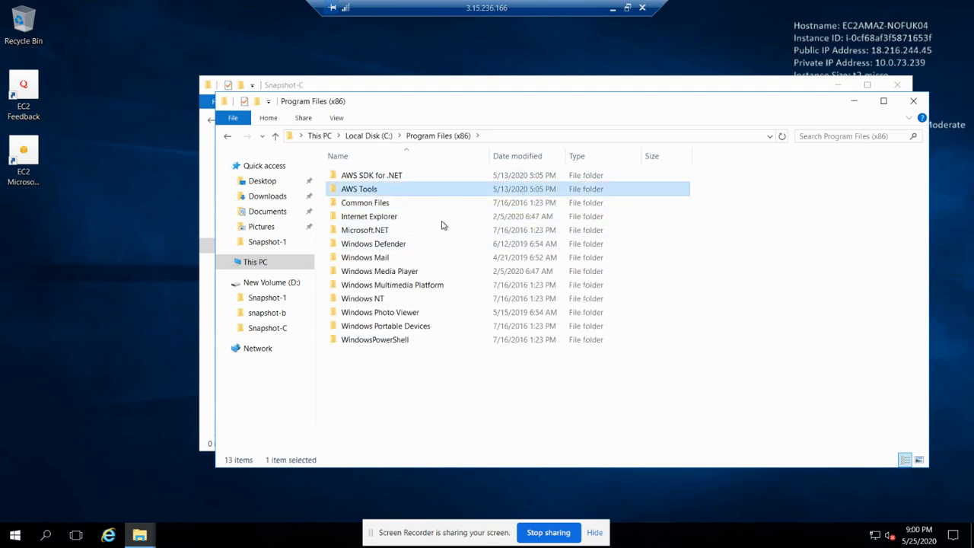
left_click(376, 204)
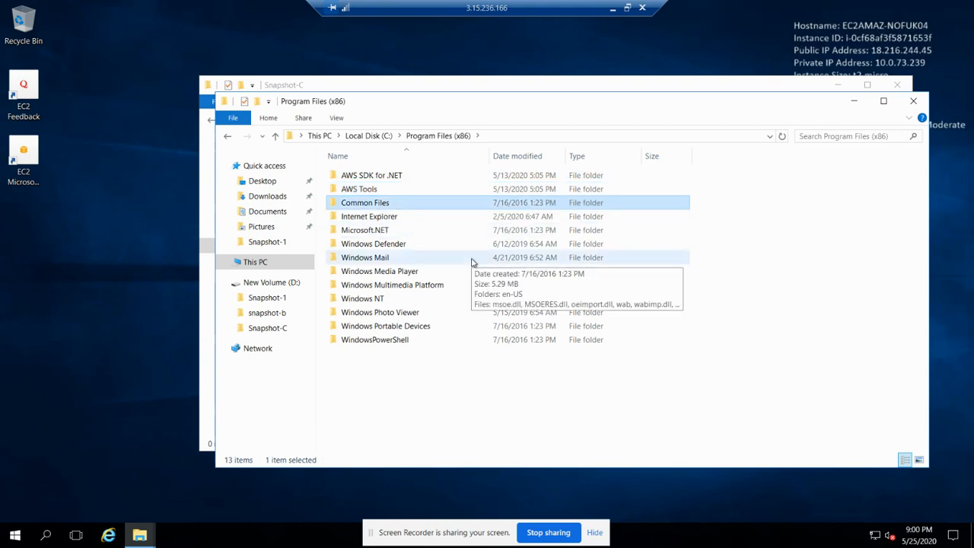
left_click(393, 245)
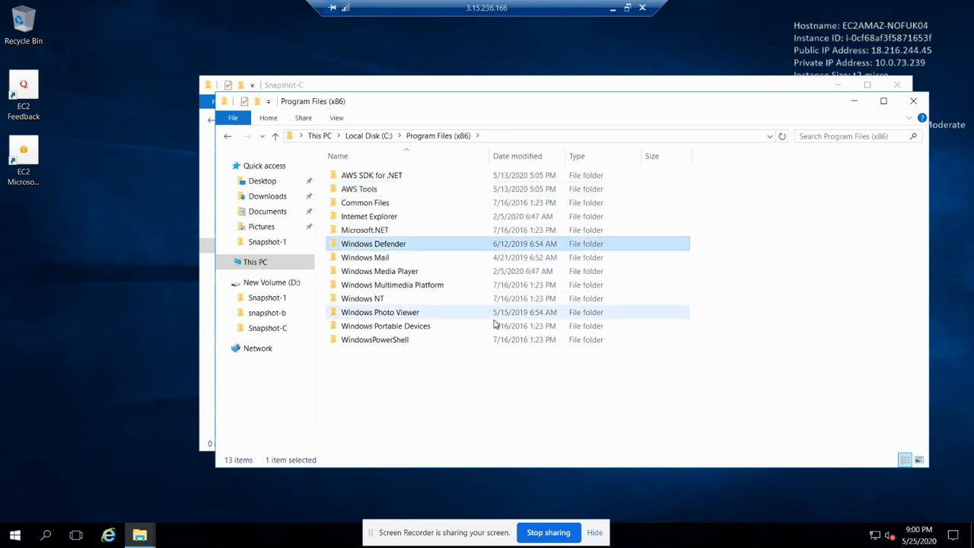
left_click(542, 90)
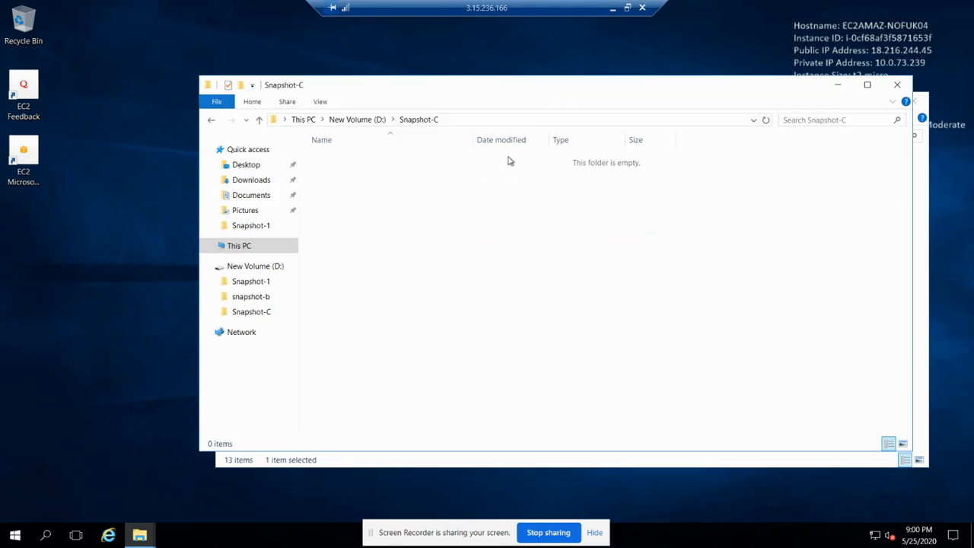
key("ctrl+v")
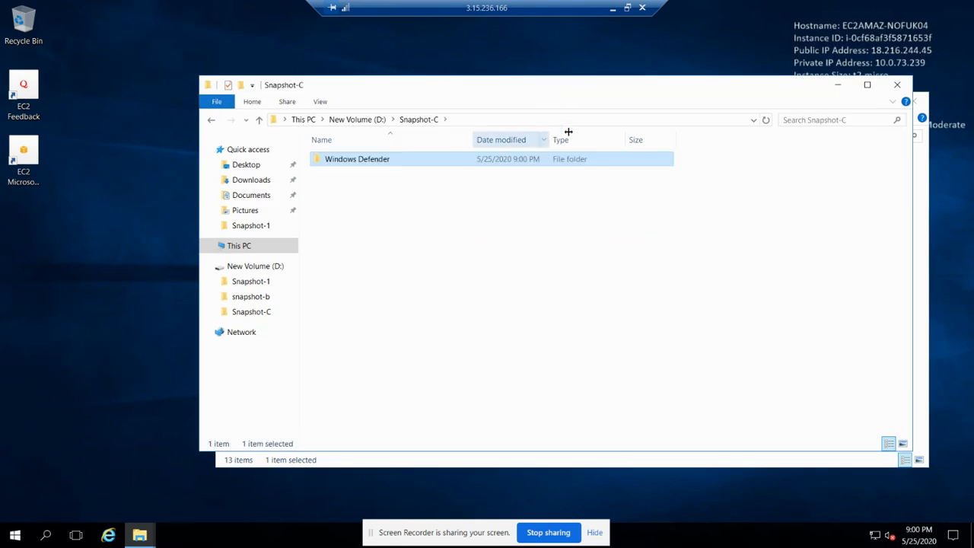
Take the remote session out of full screen and refresh the snapshot list in the AWS console to check snapshot-b.
left_click(626, 9)
key("alt+Tab")
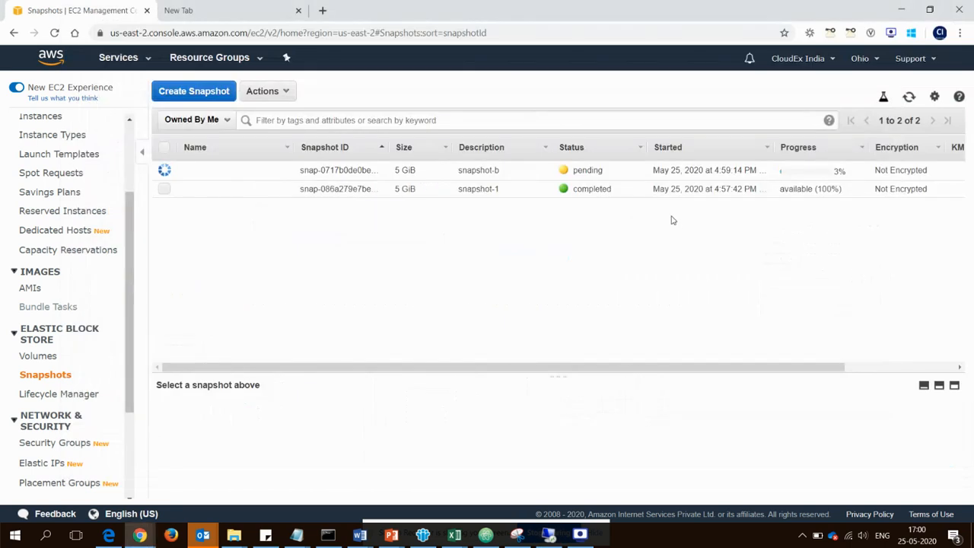
left_click(908, 100)
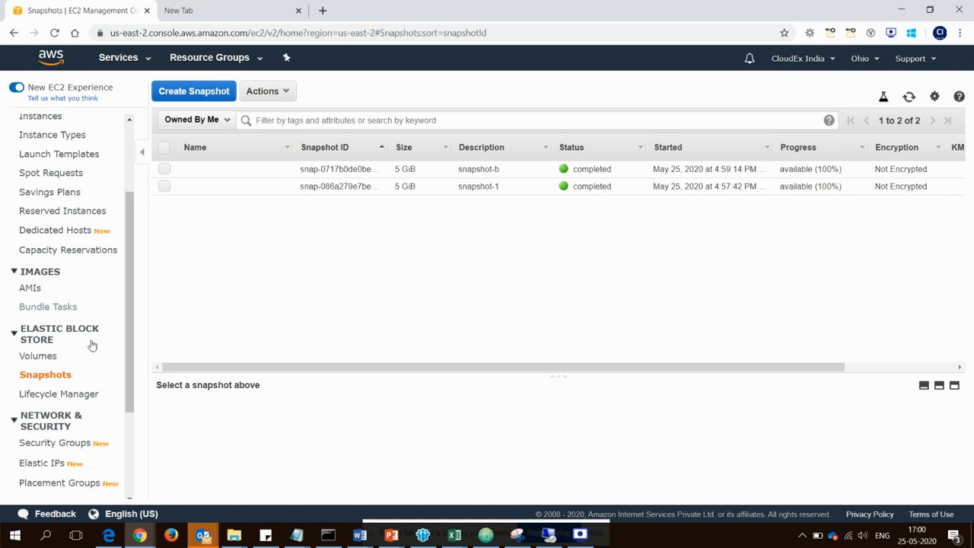
Create another snapshot of the 5 GiB volume from the volumes list, with a description beginning with "snapshot-".
left_click(52, 356)
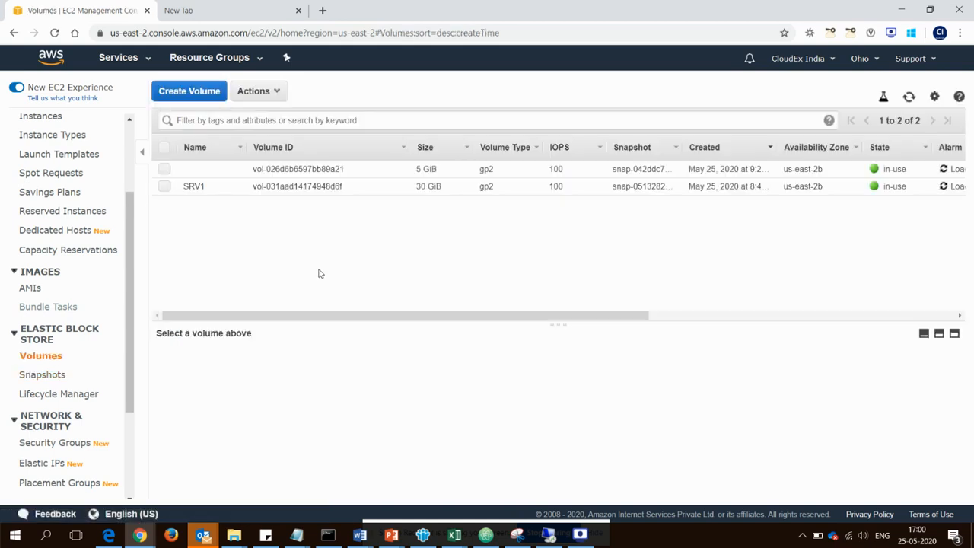
left_click(203, 175)
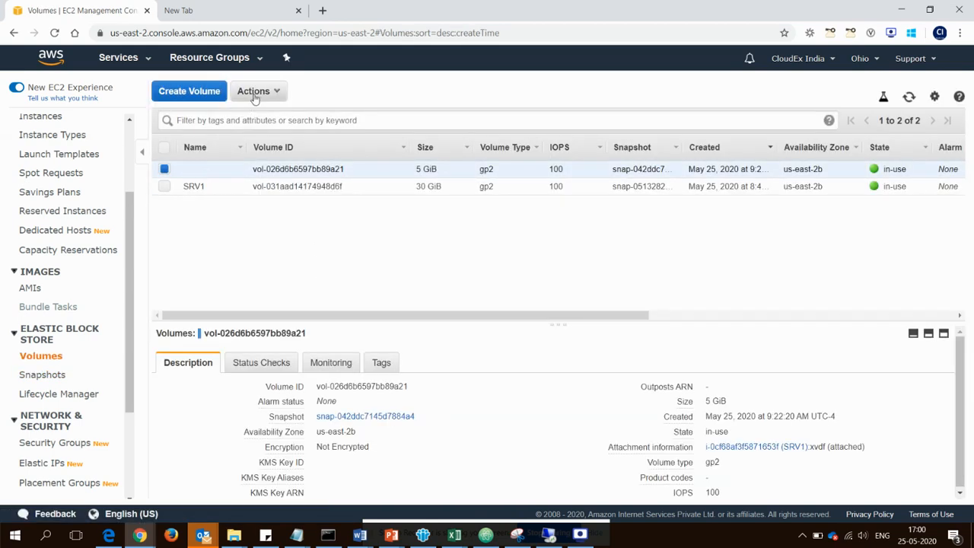
left_click(255, 91)
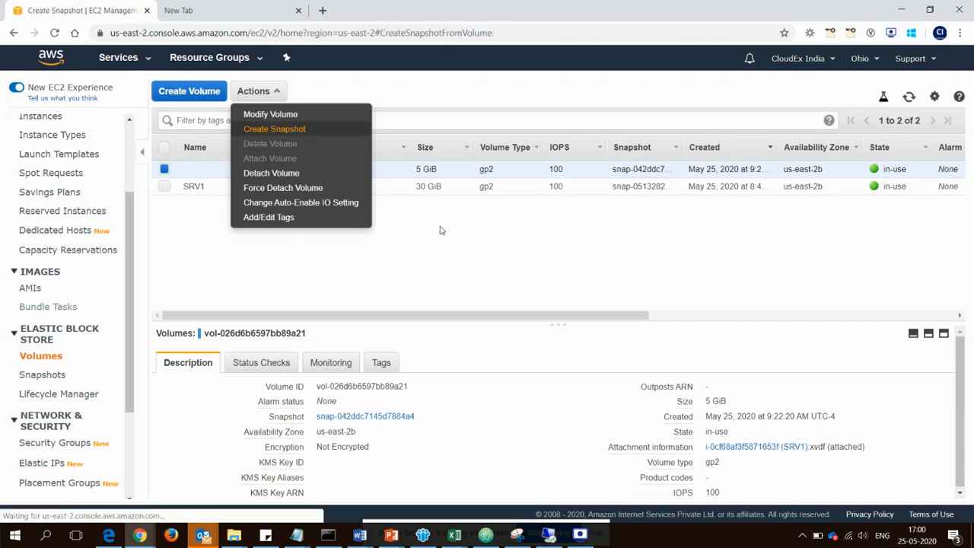
left_click(308, 199)
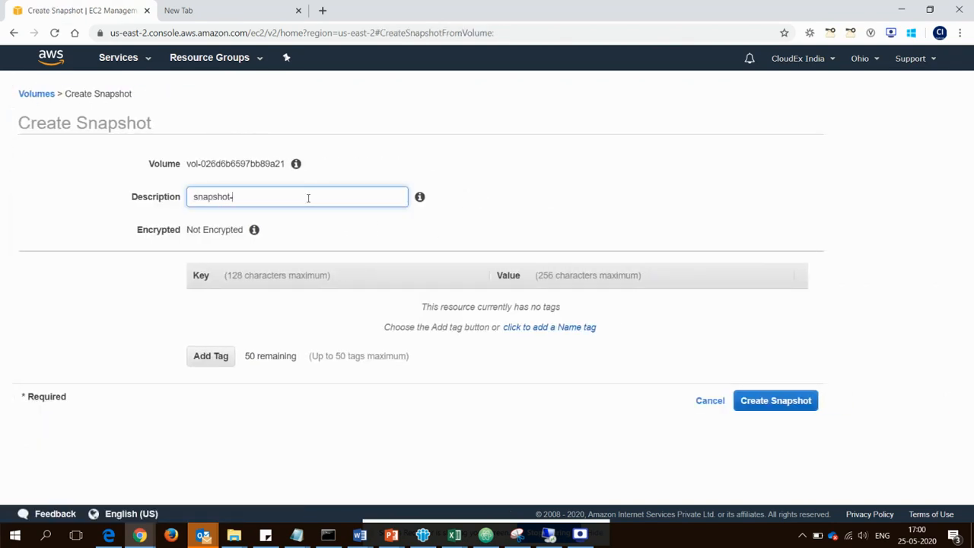
left_click(750, 395)
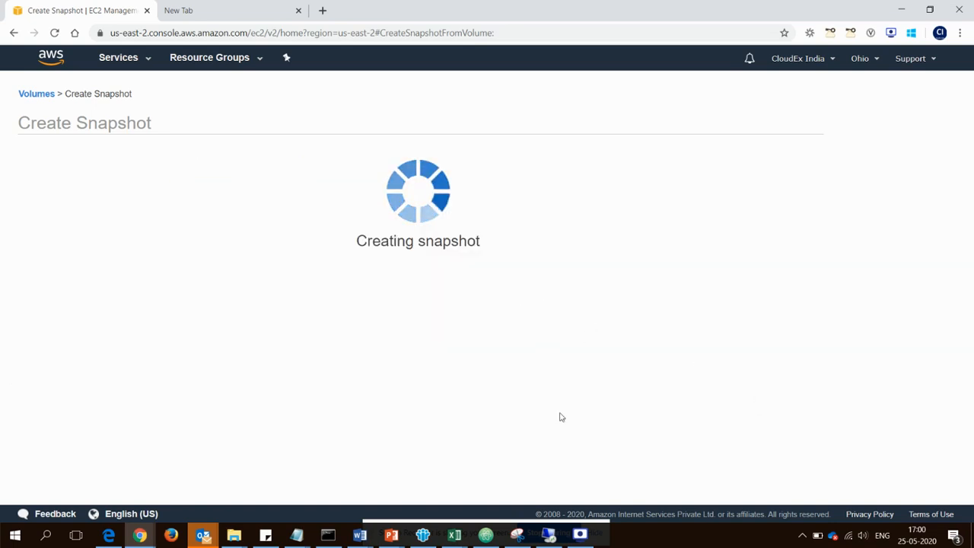
Switch to the presentation slide on the three snapshot states to review it, and return to the remote desktop session.
key("alt+Tab")
key("alt+Tab")
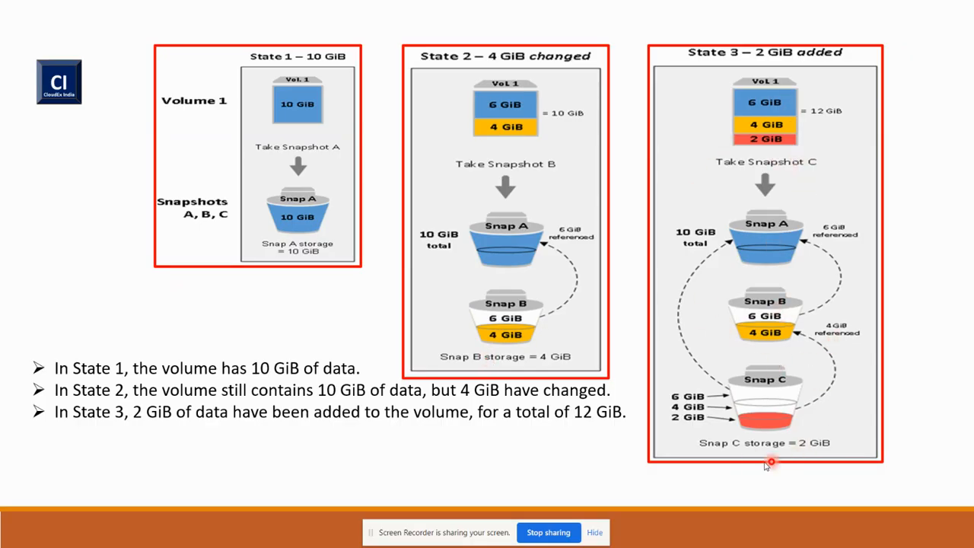
key("alt+Tab")
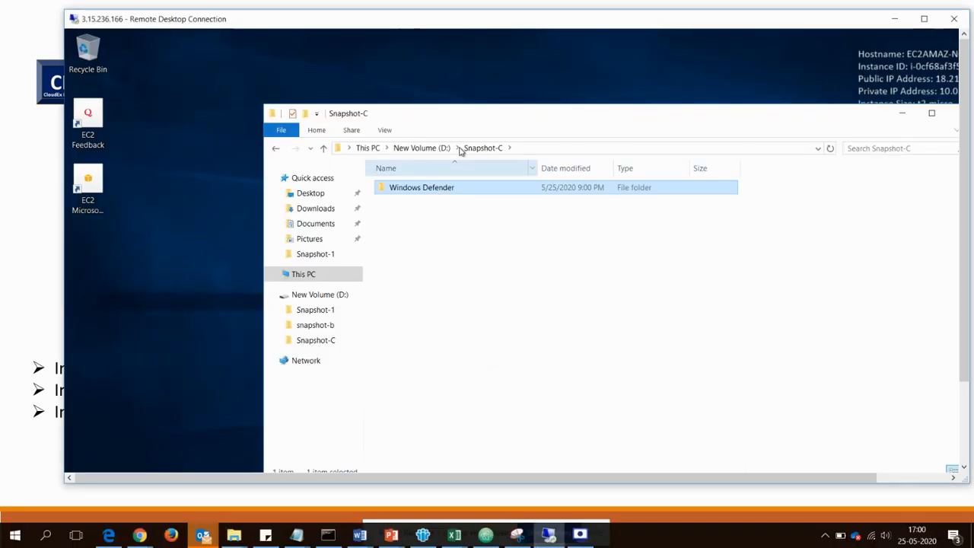
Compare the Snapshot-1, snapshot-b and Snapshot-C folders on New Volume (D:) with the three snapshot states on the presentation slide.
left_click(439, 147)
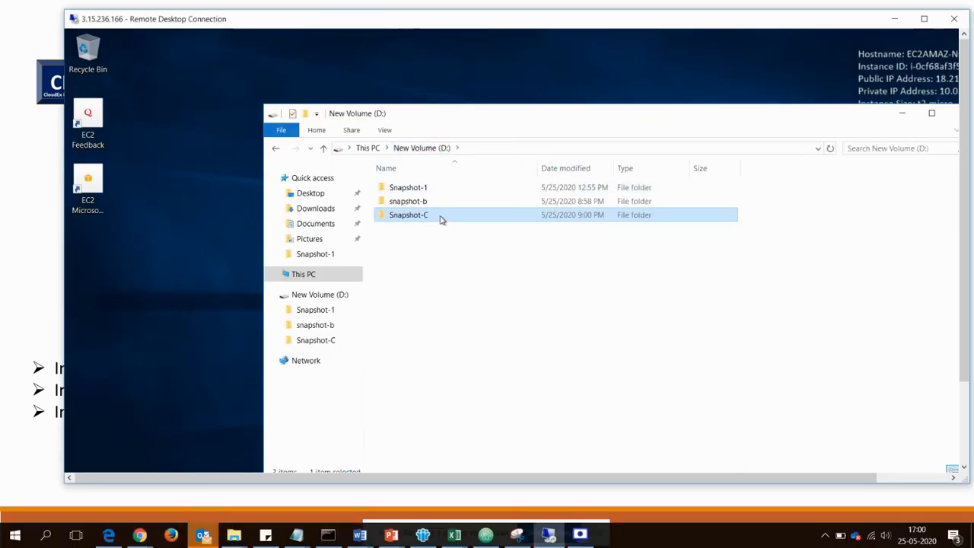
key("alt+Tab")
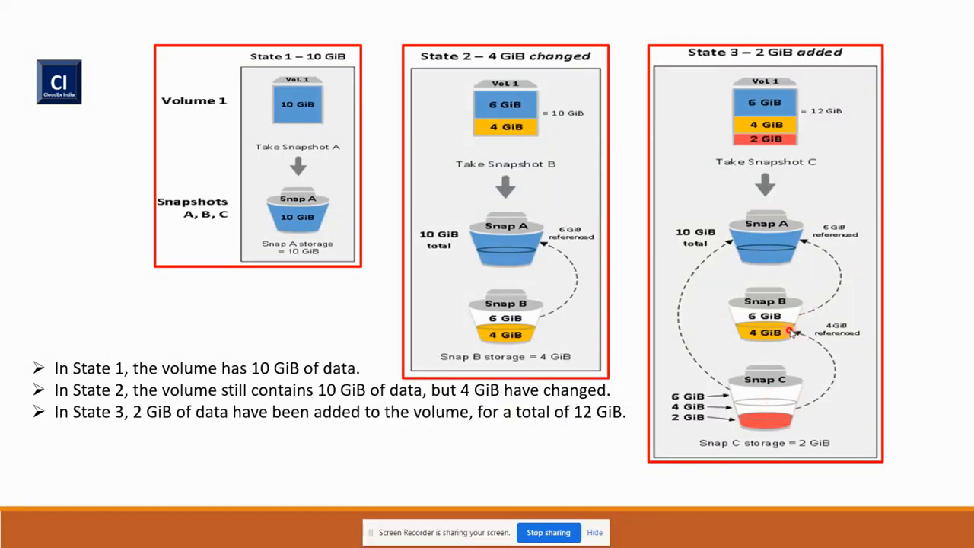
key("alt+Tab")
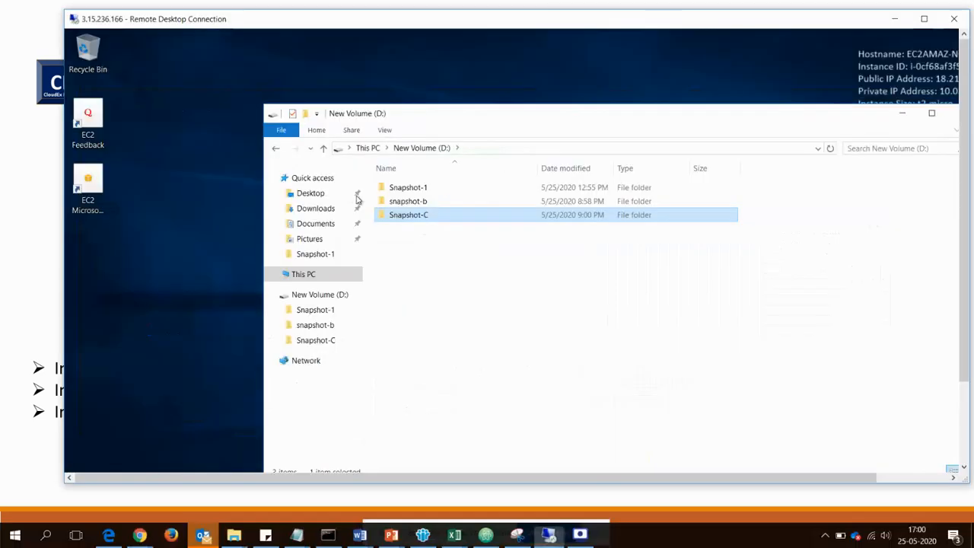
left_click(418, 202)
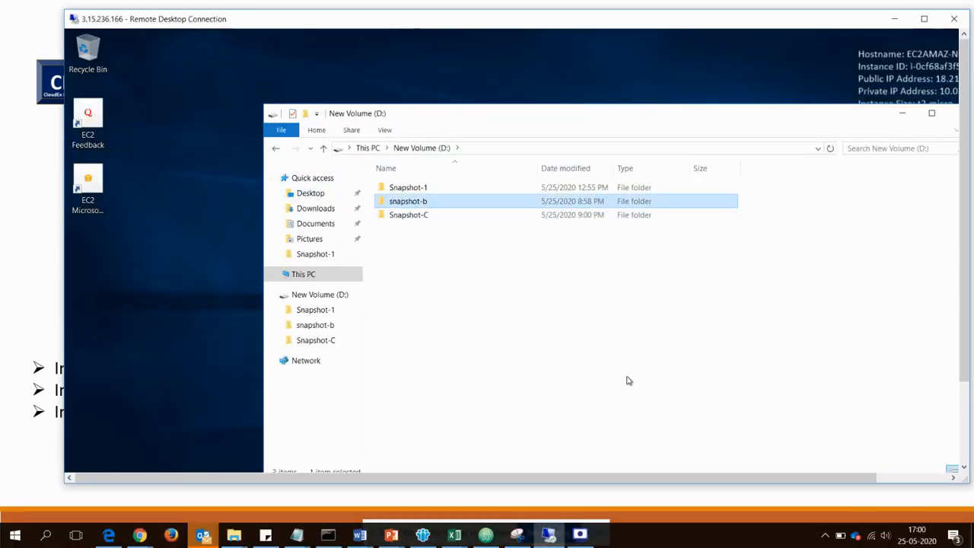
key("alt+Tab")
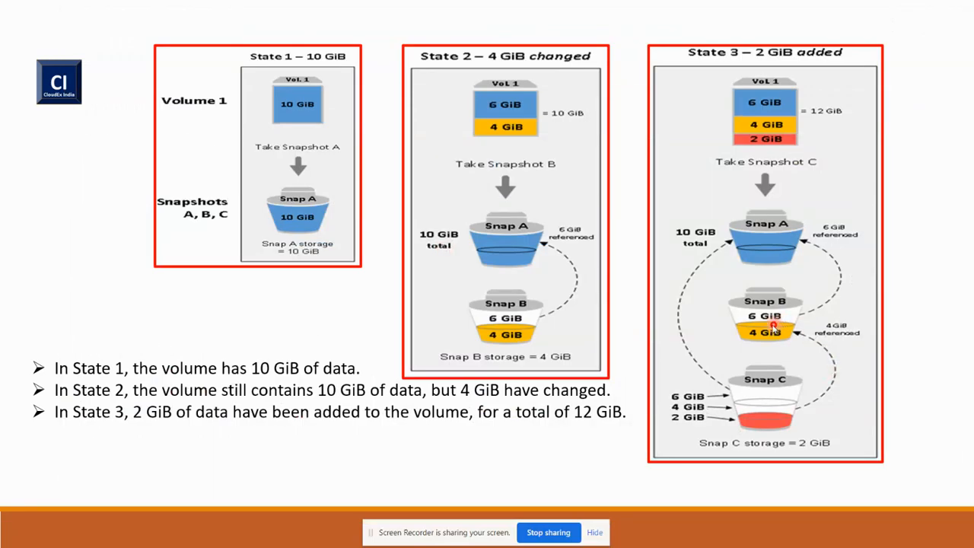
key("alt+Tab")
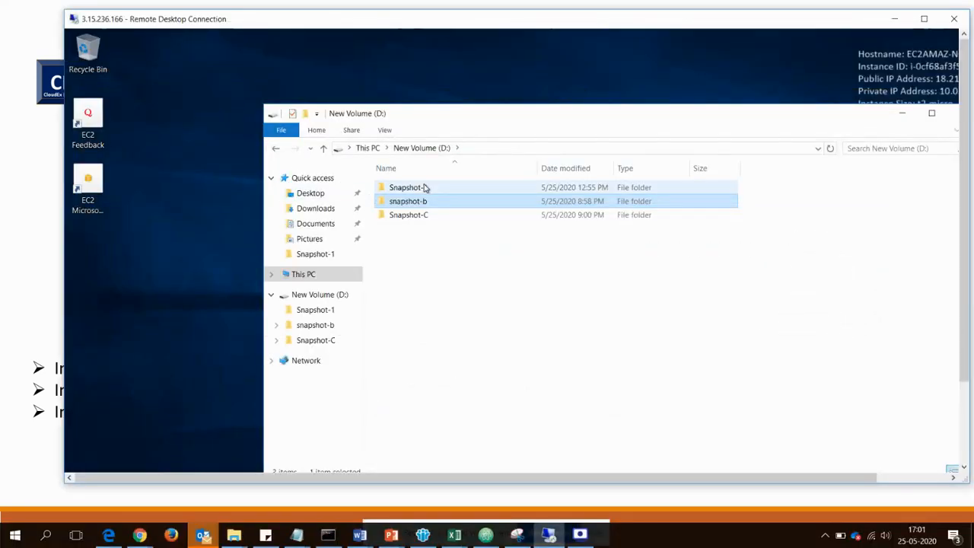
left_click(426, 187)
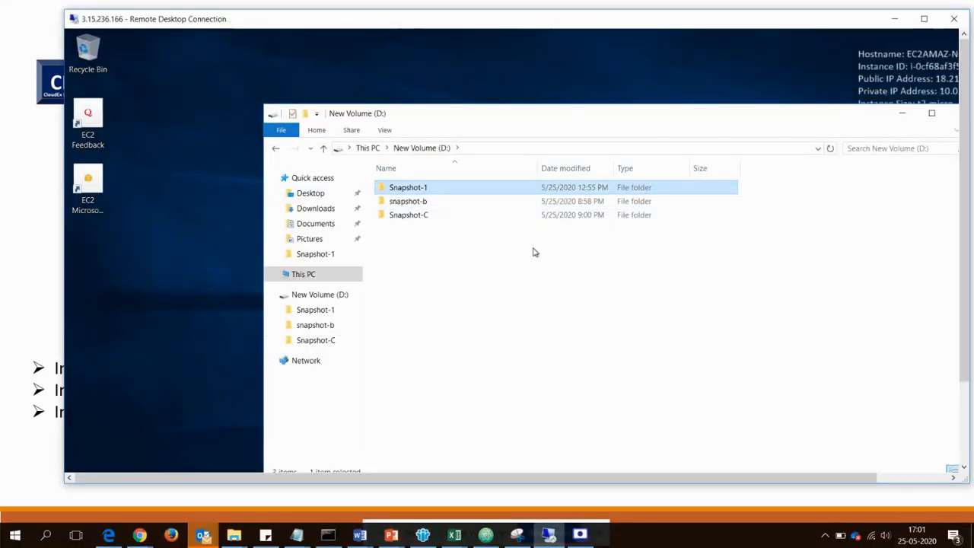
key("alt+Tab")
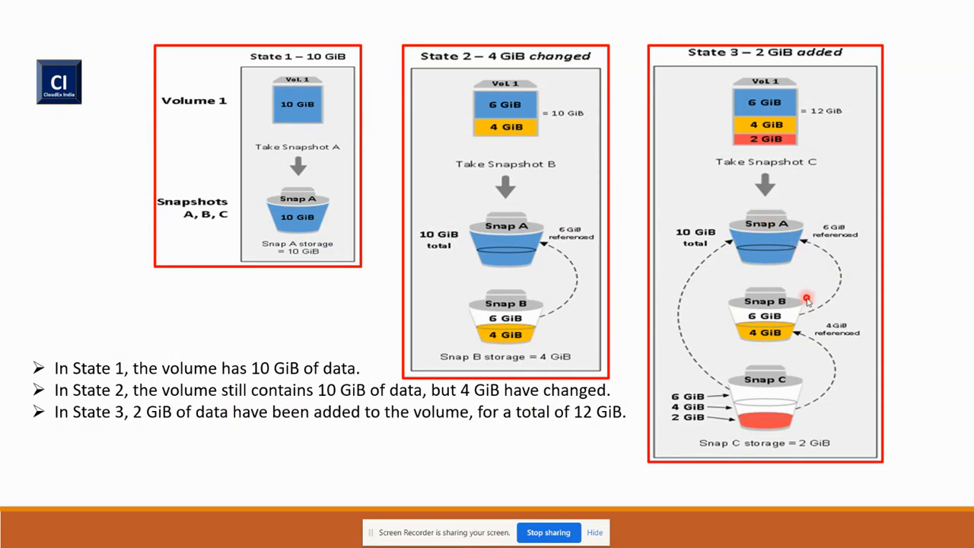
key("alt+Tab")
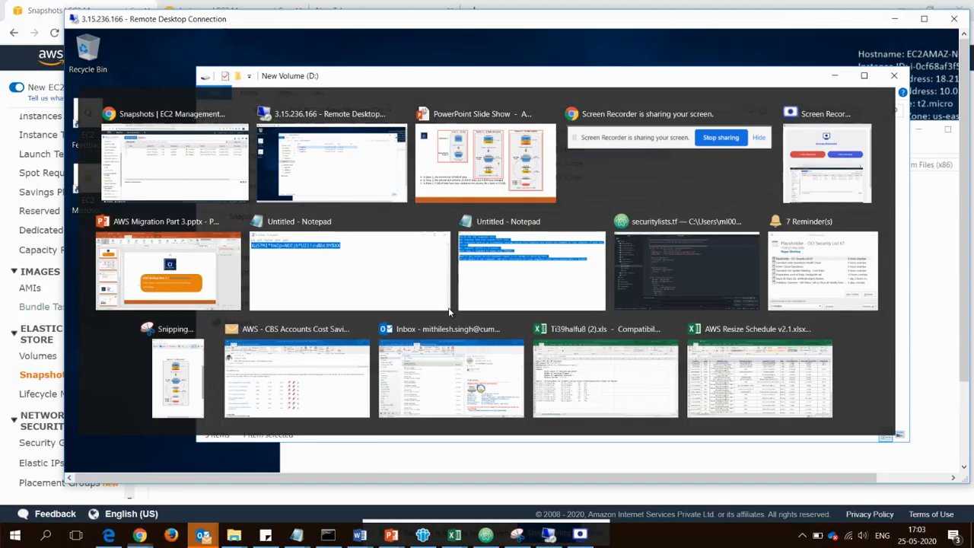
Switch to the AWS console and start creating a volume from the snapshot described as snapshot-1.
key("alt+Tab")
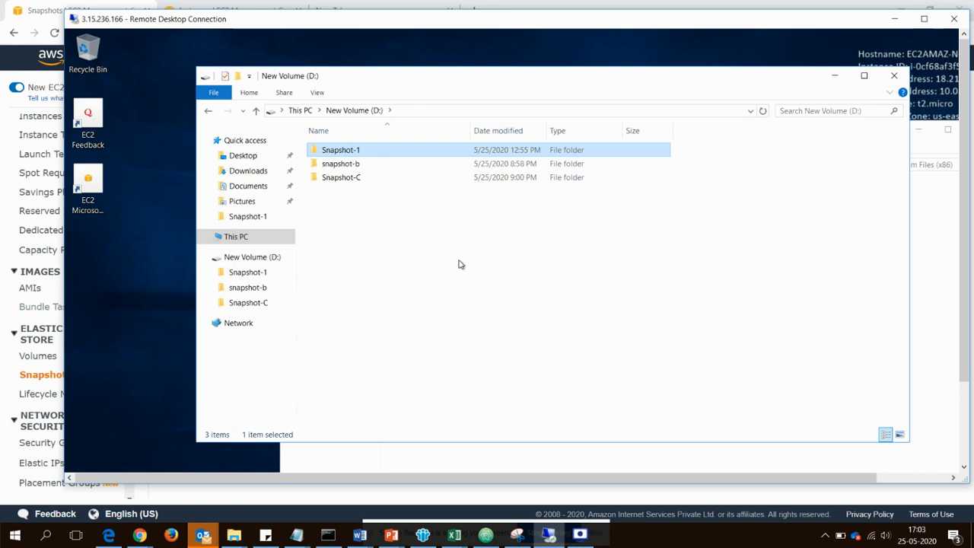
key("alt+Tab")
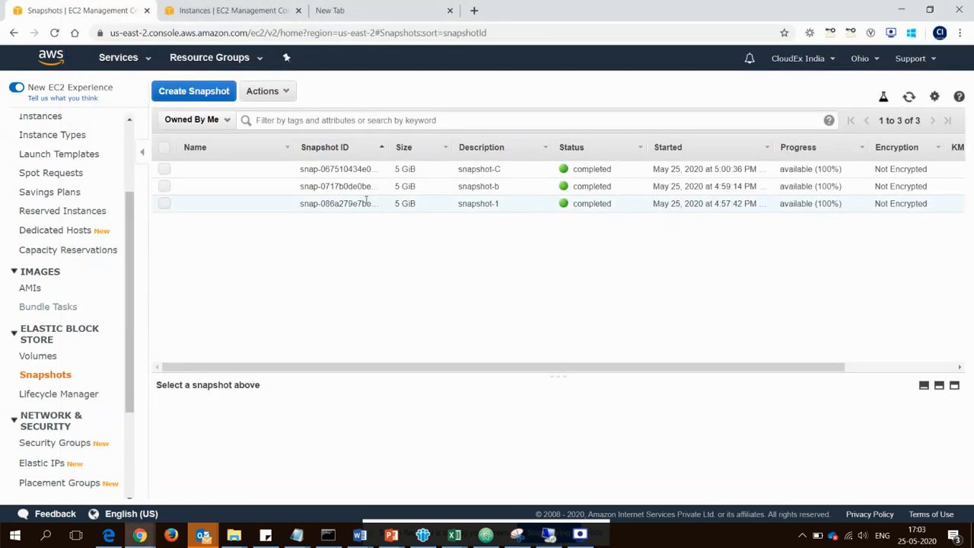
left_click(215, 210)
left_click(281, 95)
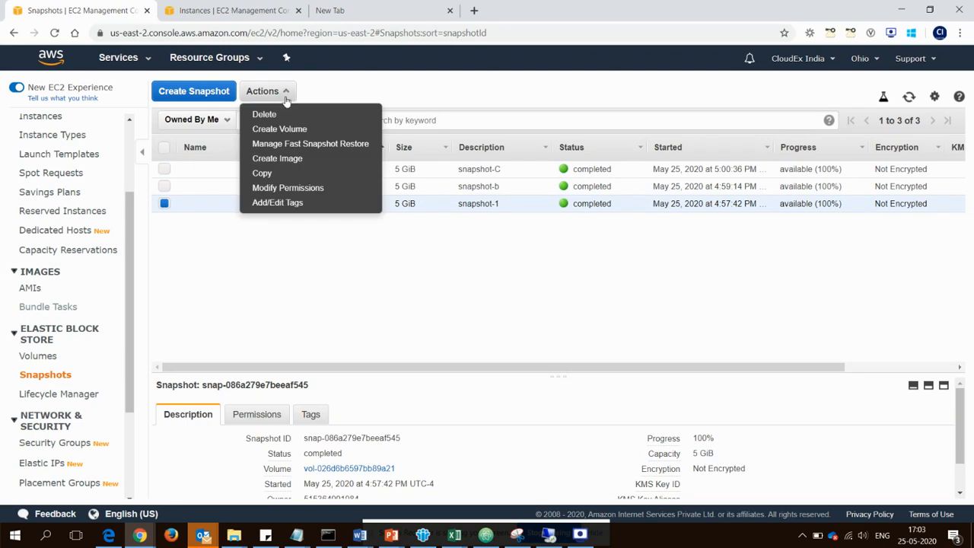
left_click(315, 131)
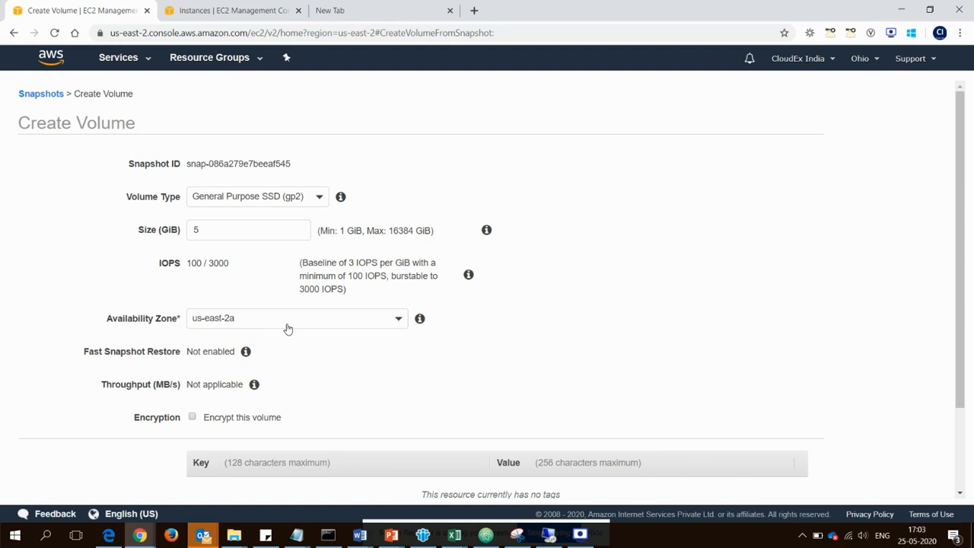
Look up SRV1's availability zone in the instances list and set the new volume's availability zone to us-east-2b.
left_click(232, 10)
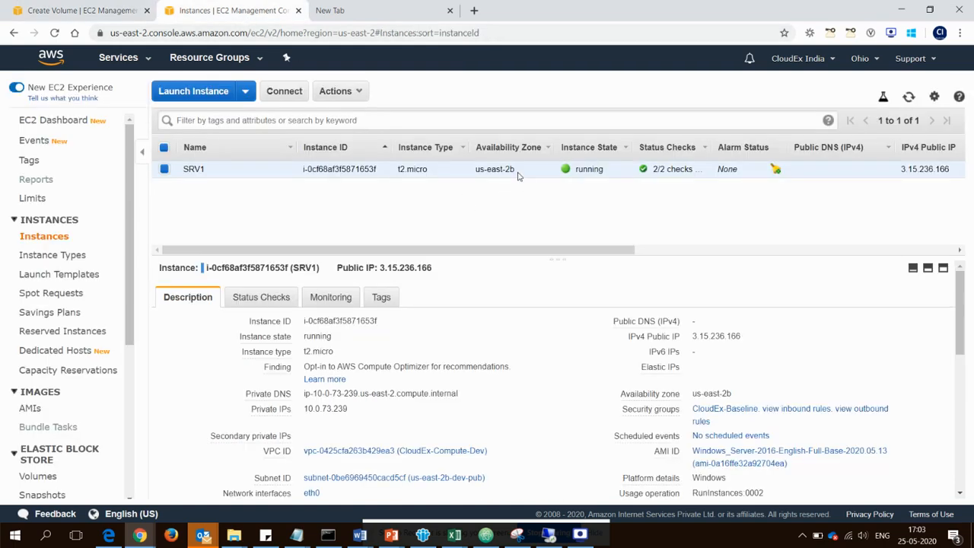
left_click_drag(517, 176, 477, 169)
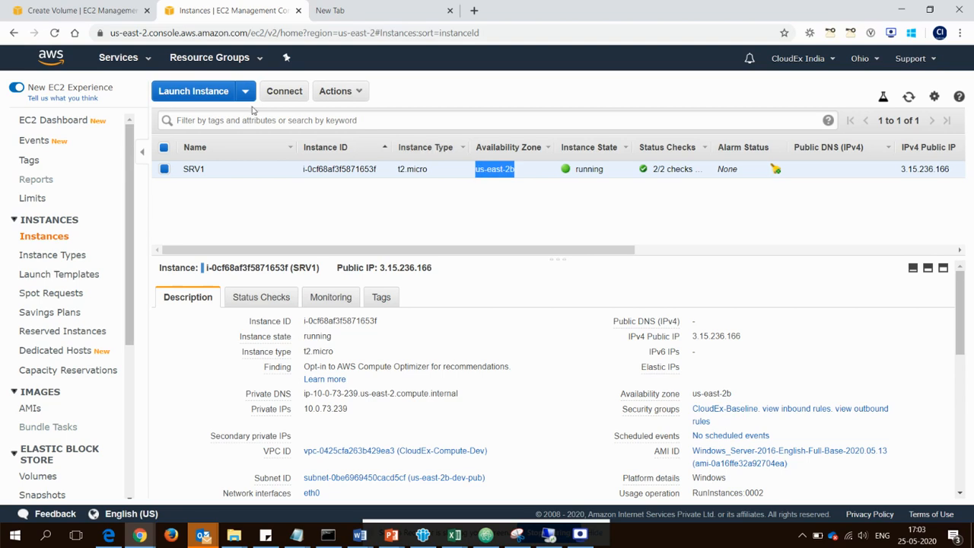
left_click(93, 13)
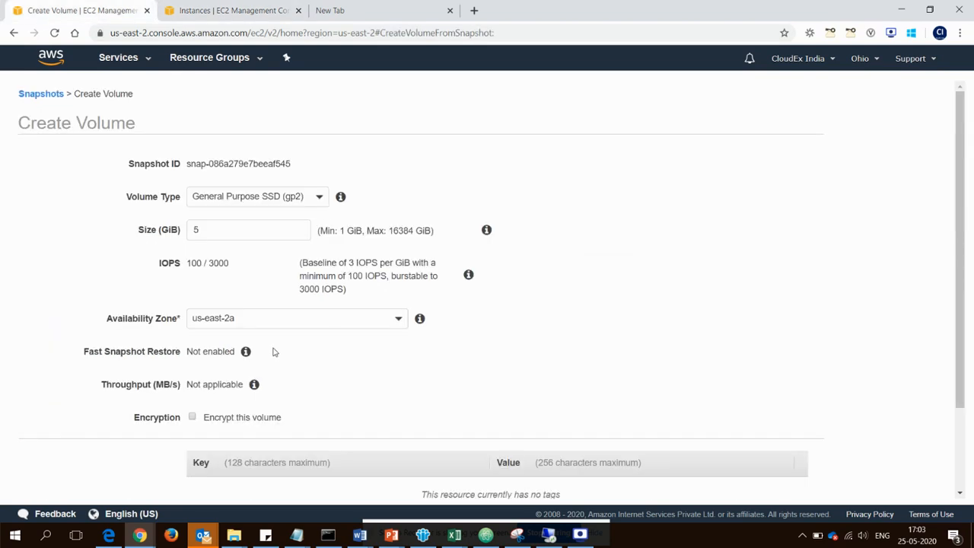
left_click(271, 323)
left_click(244, 382)
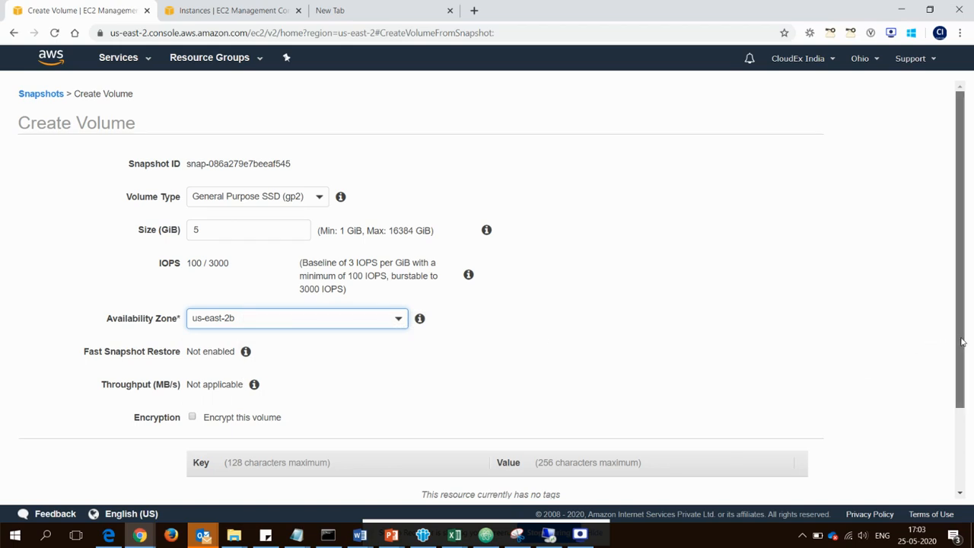
Add a Name tag with the value snapshot-1 and create the 5 GiB volume, closing the request confirmation.
scroll(259, 385, "down", 3)
left_click(211, 438)
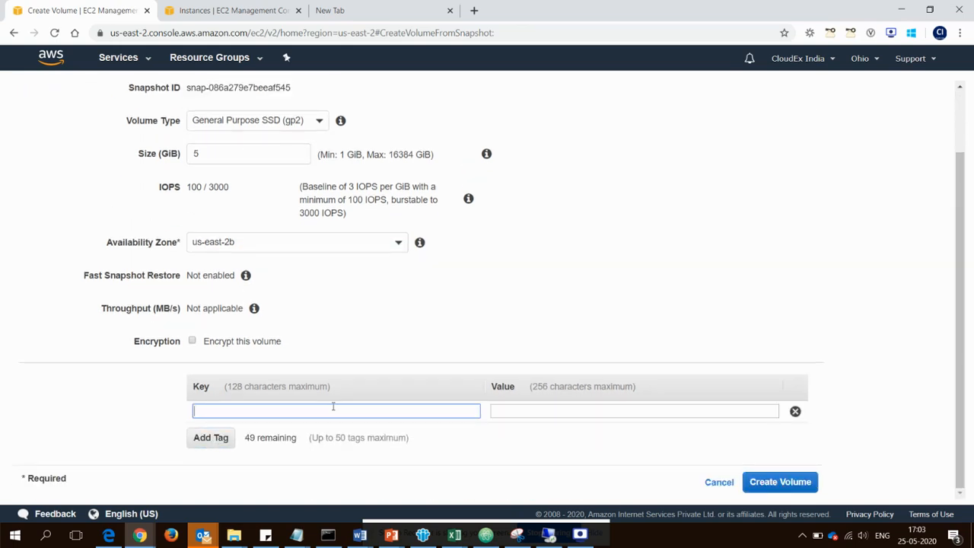
type("Name")
key("Tab")
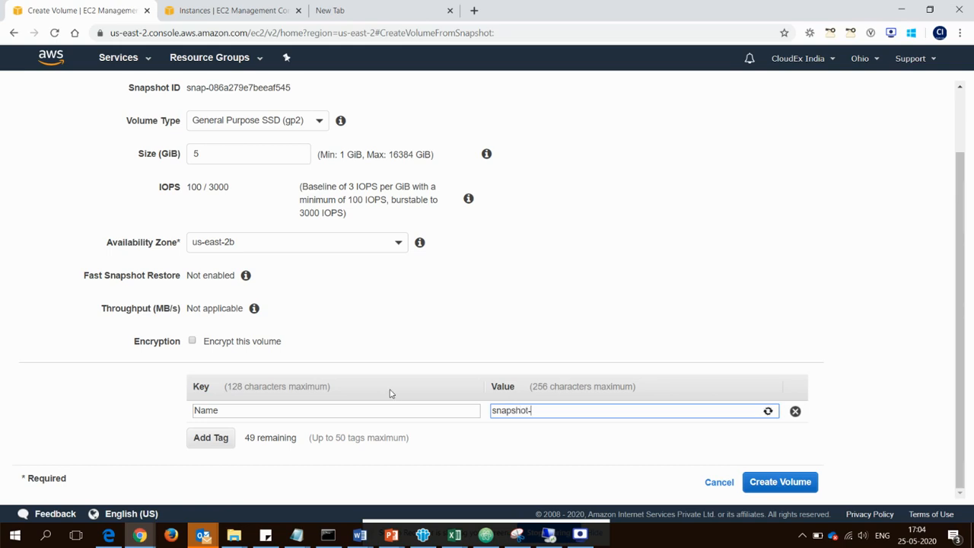
left_click(779, 480)
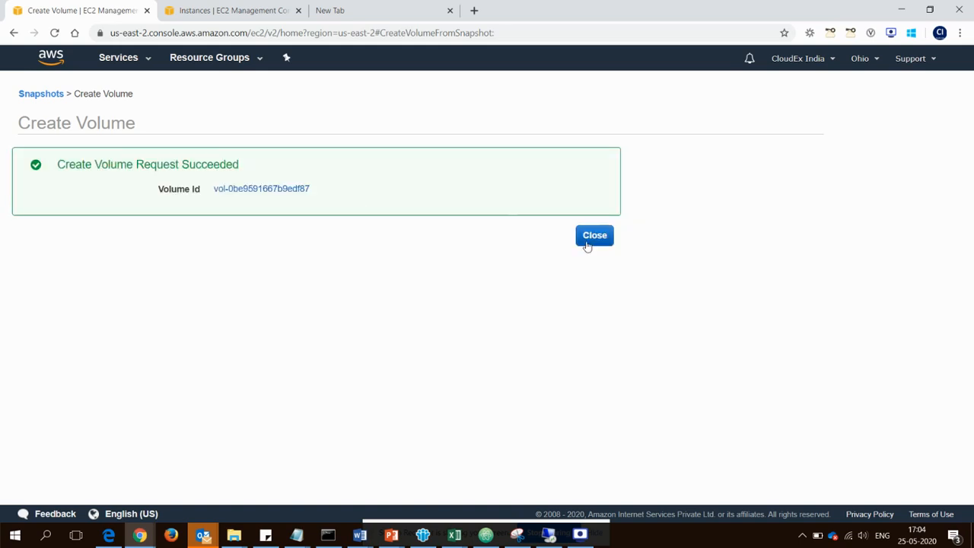
left_click(587, 238)
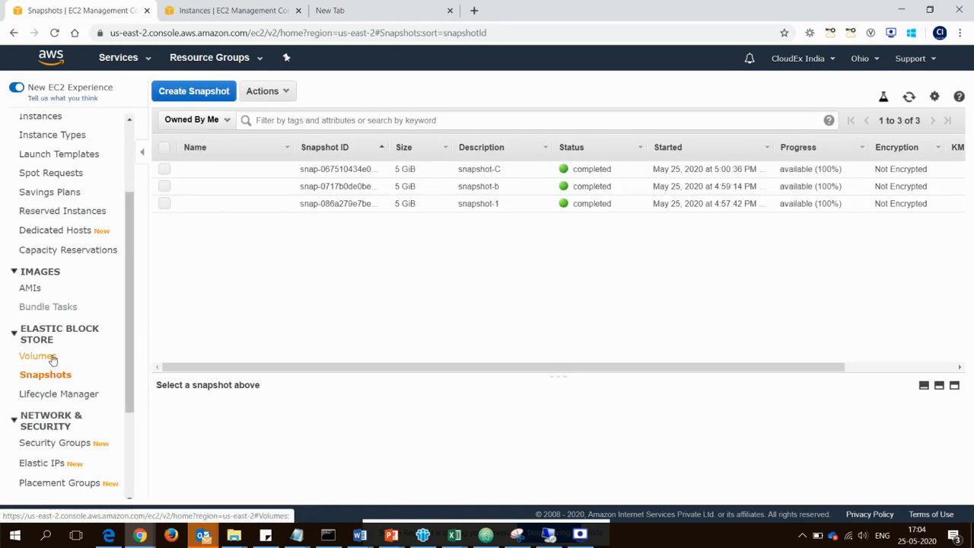
Attach the new snapshot-1 volume to the SRV1 instance as device xvdg from the volumes list.
left_click(47, 357)
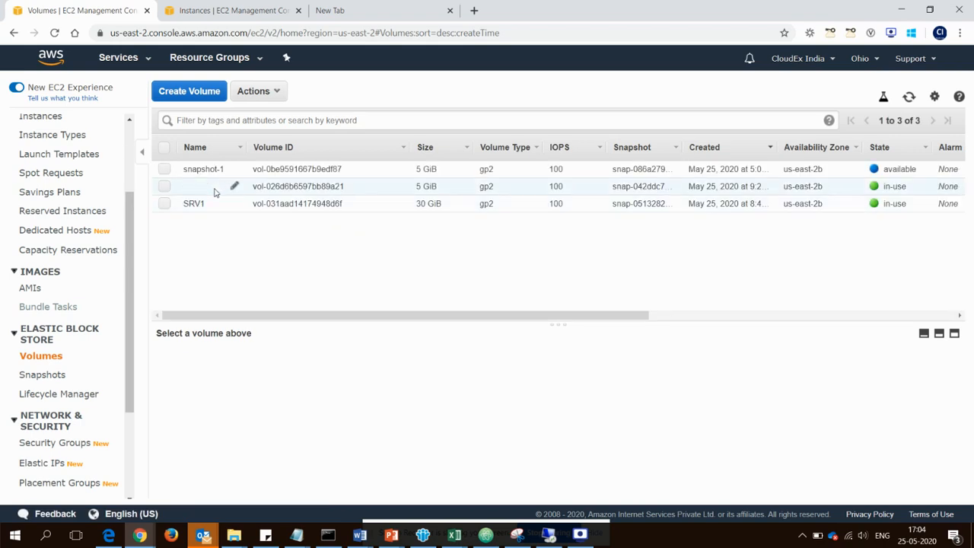
left_click(215, 172)
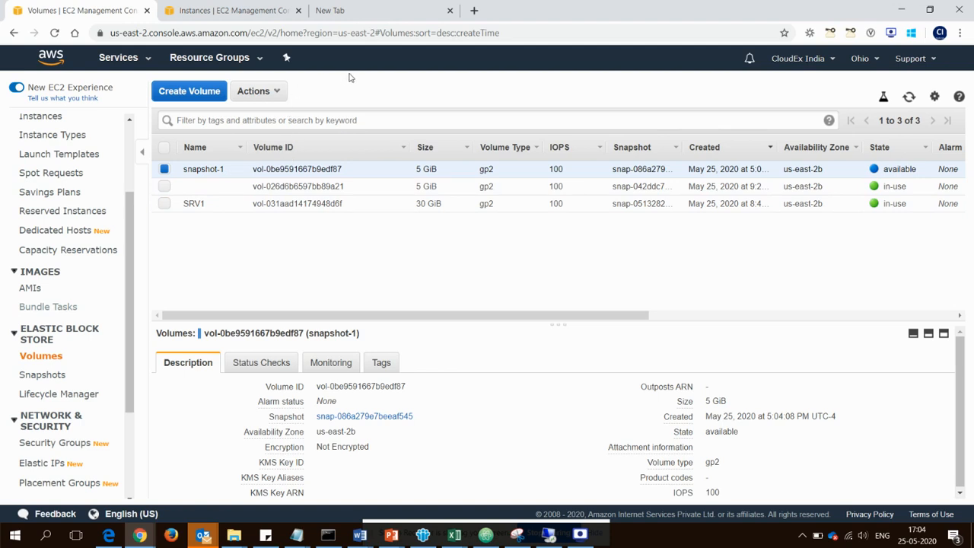
left_click(275, 93)
left_click(301, 160)
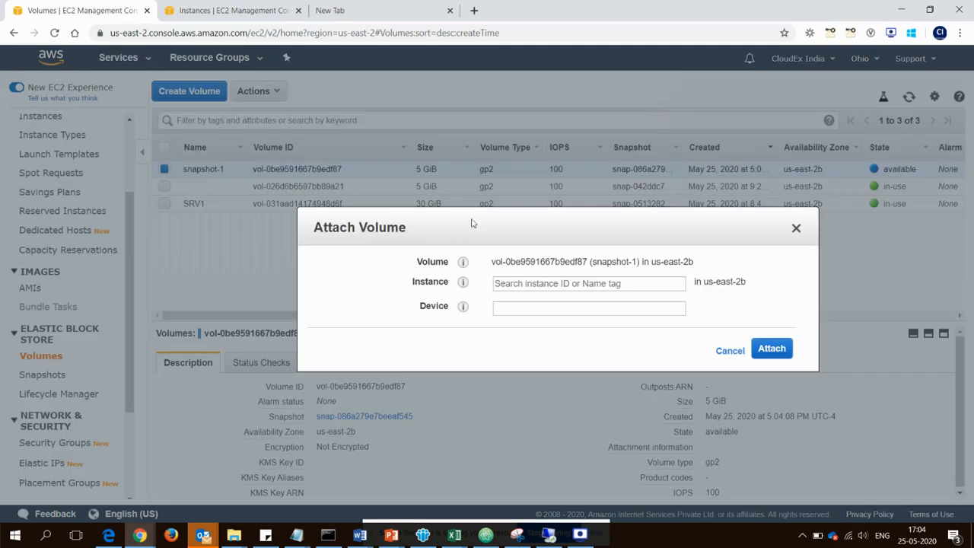
left_click(607, 286)
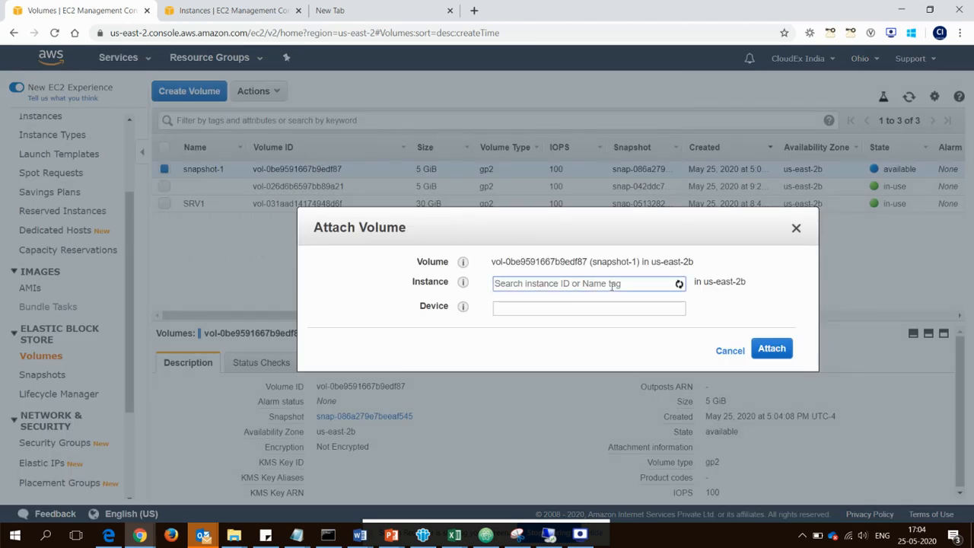
left_click(614, 306)
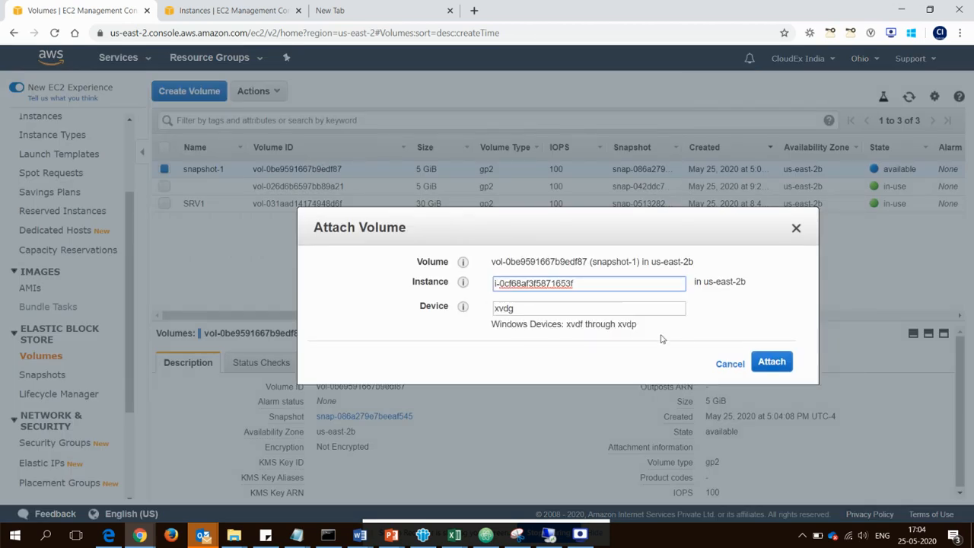
left_click(766, 365)
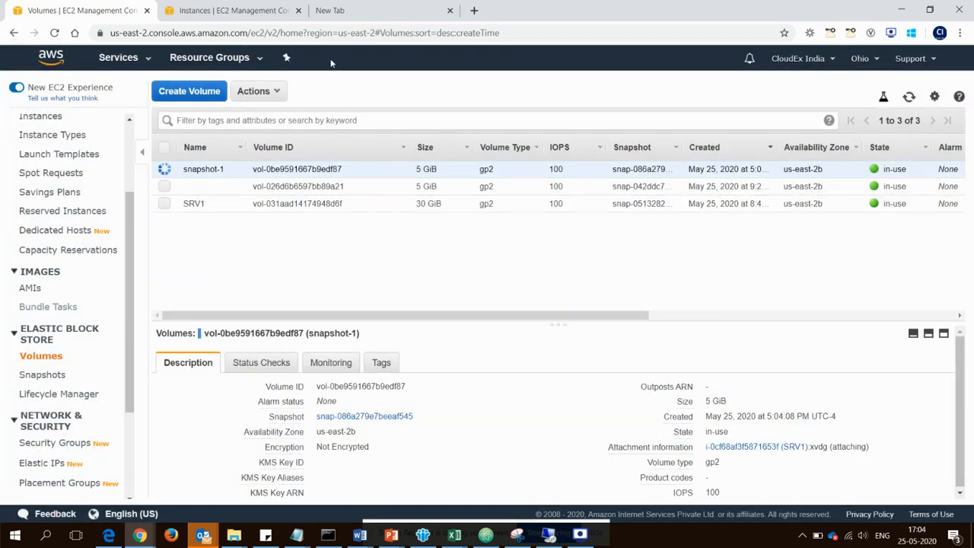
Check SRV1's instance ID in the instances list against the volume's attachment information.
left_click(266, 11)
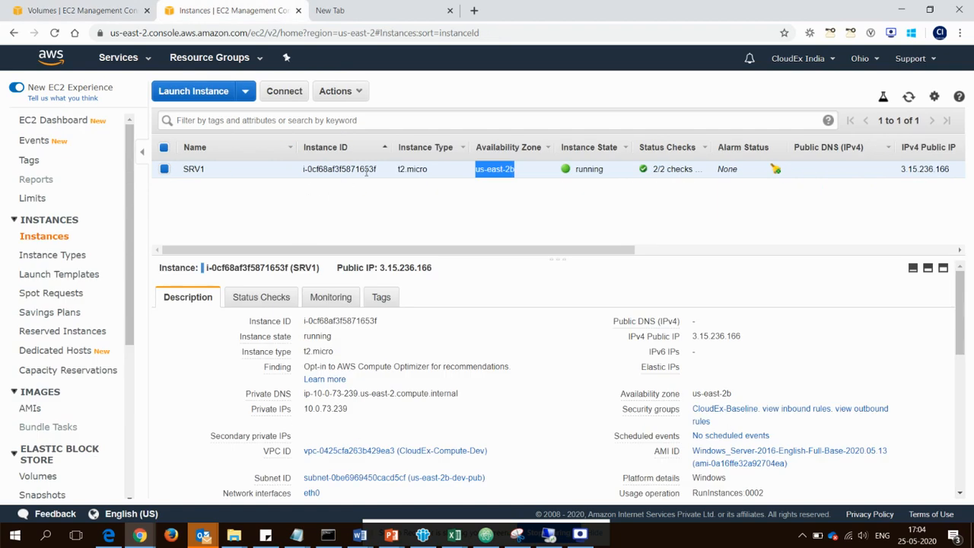
left_click_drag(379, 170, 299, 172)
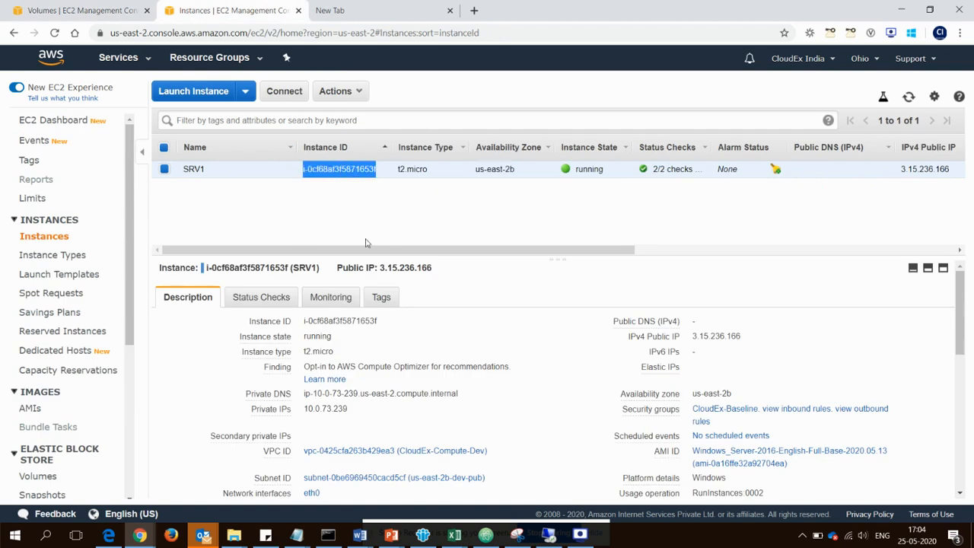
left_click(80, 10)
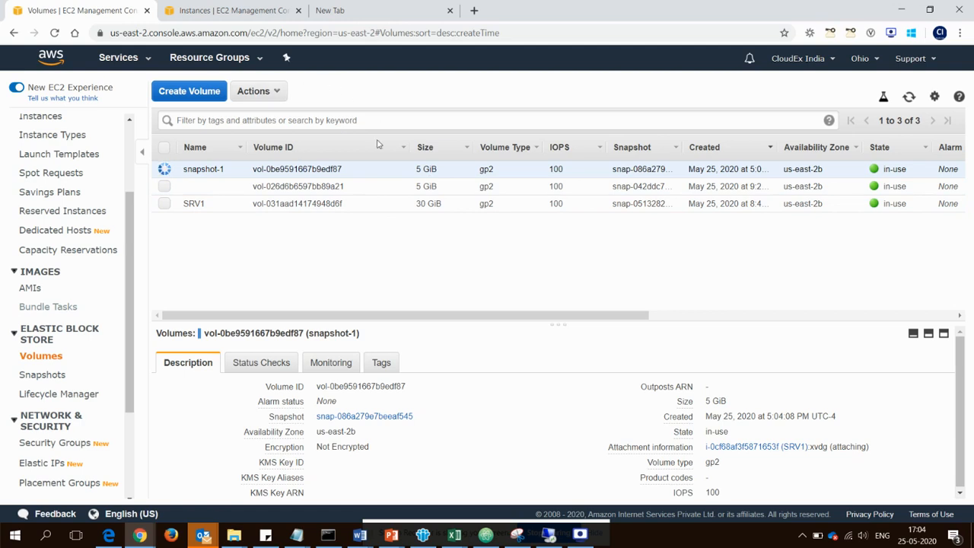
Switch to the remote desktop session in full screen and open a maximized Disk Management window with diskmgmt.msc.
left_click(547, 534)
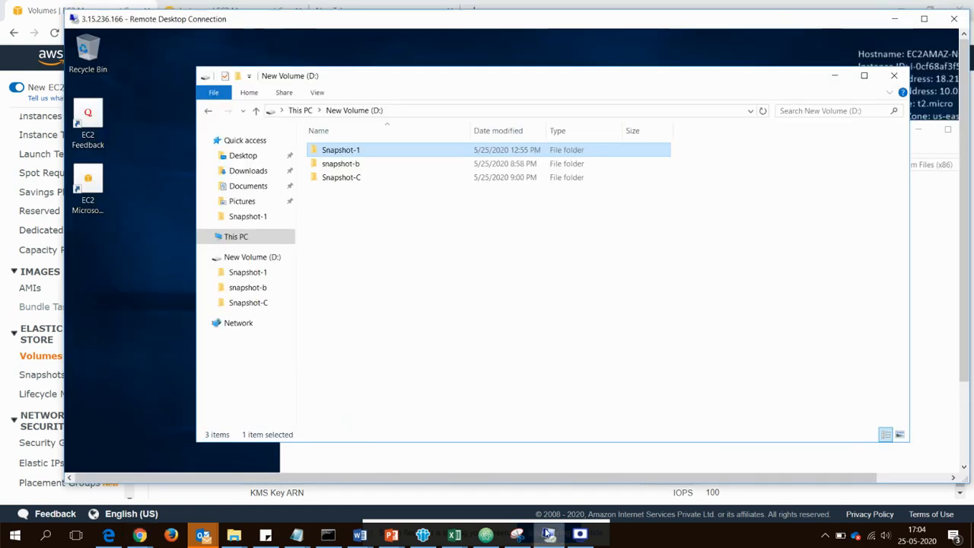
double_click(550, 23)
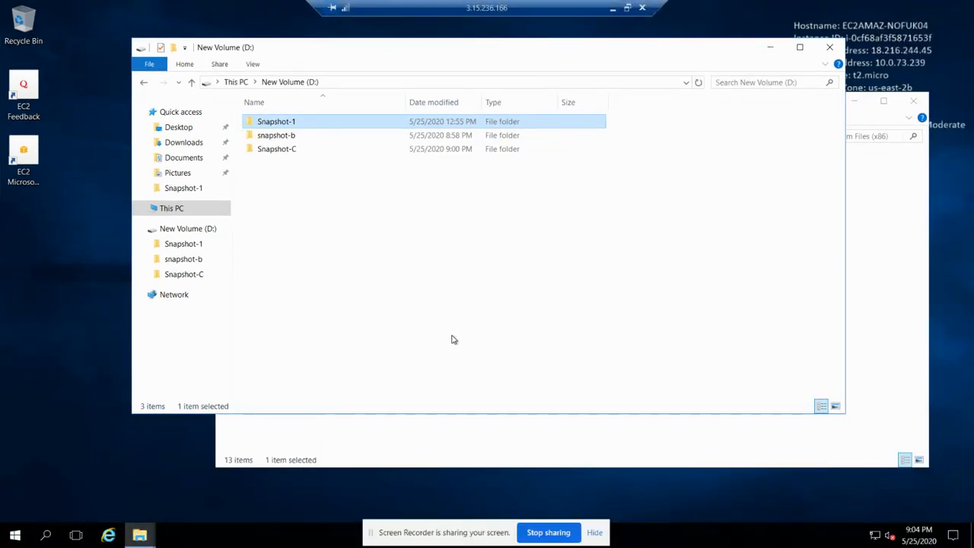
key("super+r")
type("di")
key("Down")
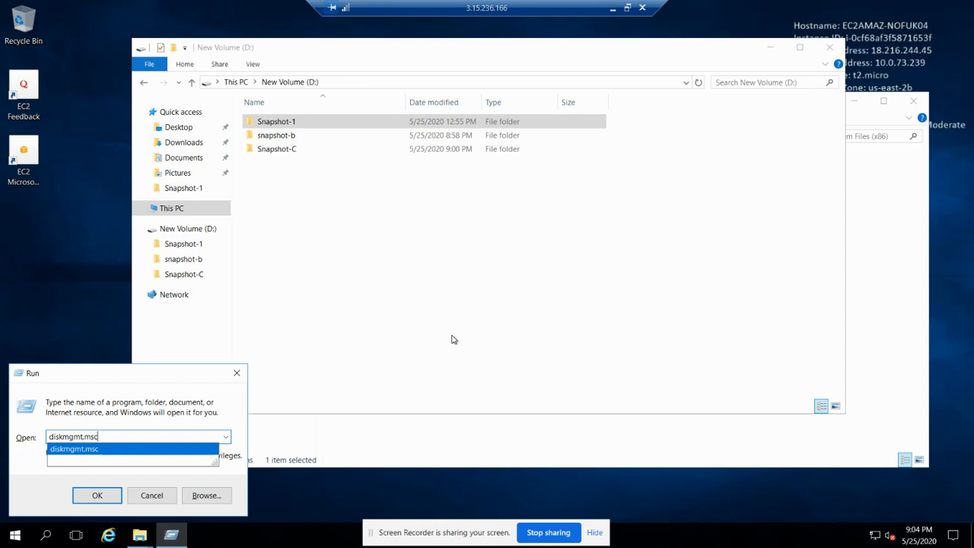
key("Return")
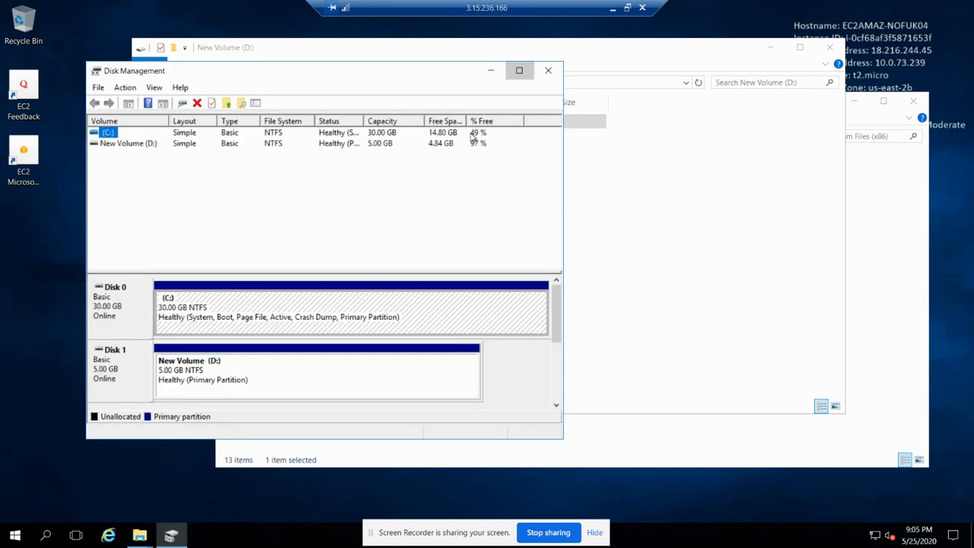
left_click(519, 70)
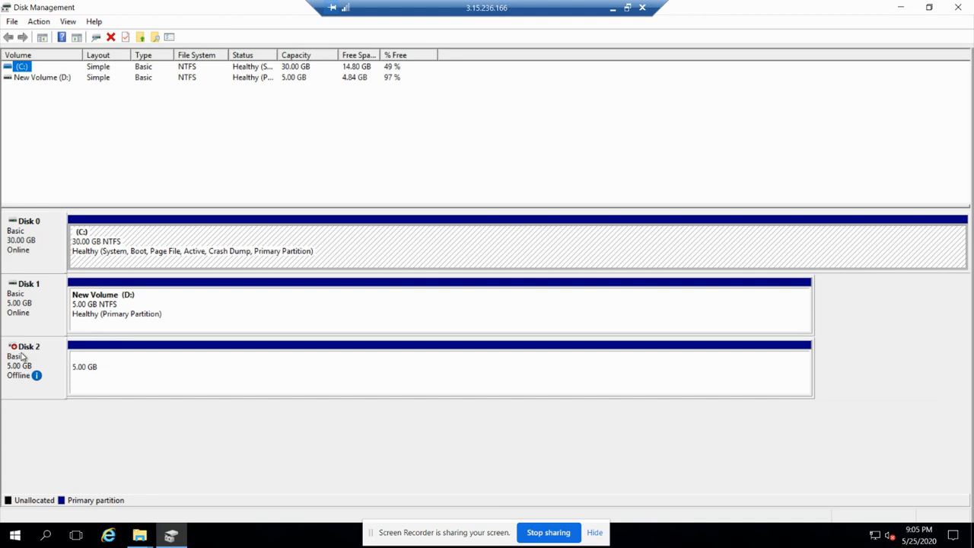
Bring the offline Disk 2 online in Disk Management.
left_click(23, 357)
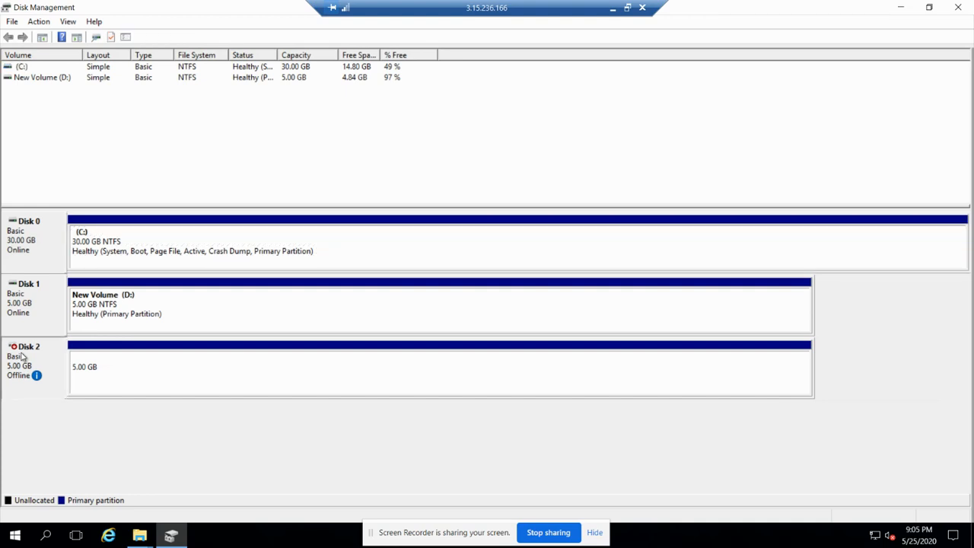
right_click(23, 357)
left_click(71, 362)
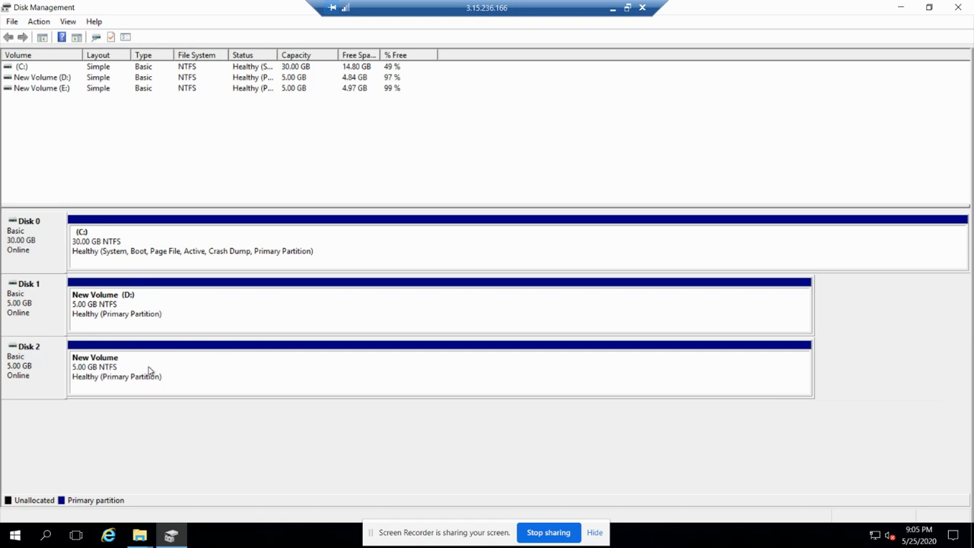
right_click(204, 374)
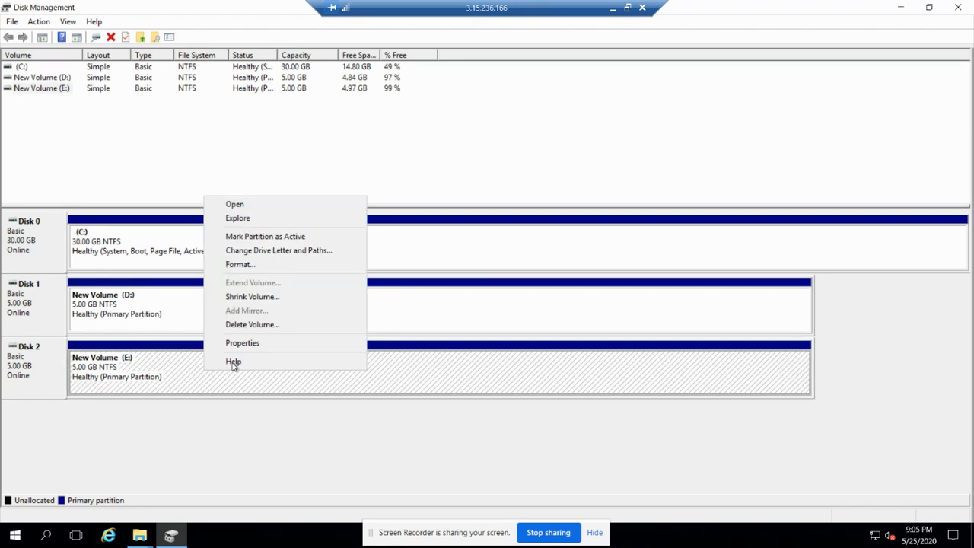
left_click(162, 374)
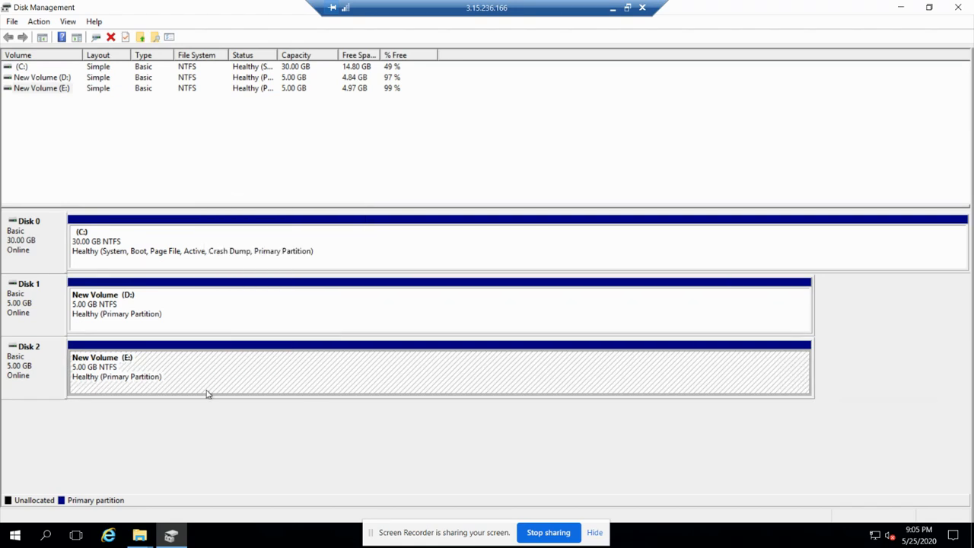
Browse the New Volume (E:) drive from This PC in File Explorer and offset its window to compare its folders with drive D:.
left_click(139, 540)
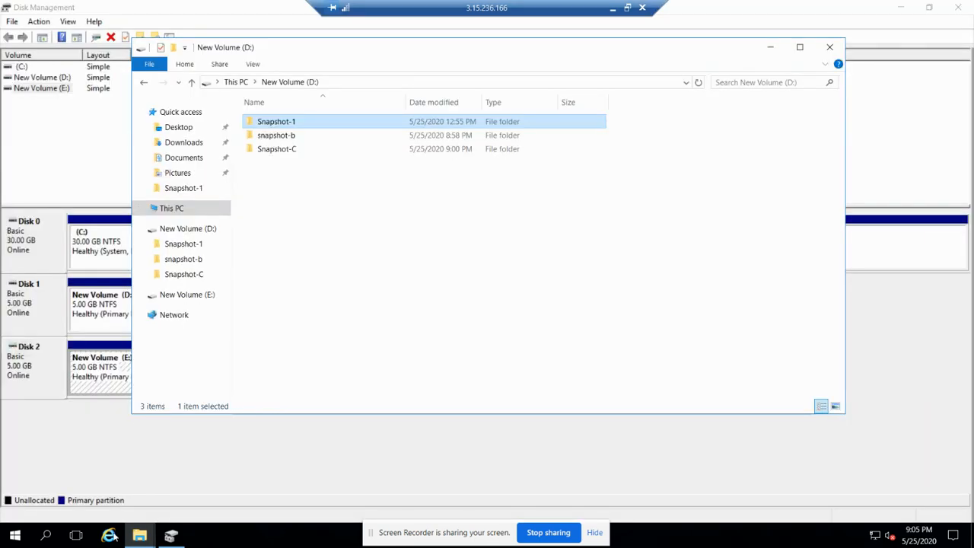
left_click(139, 536)
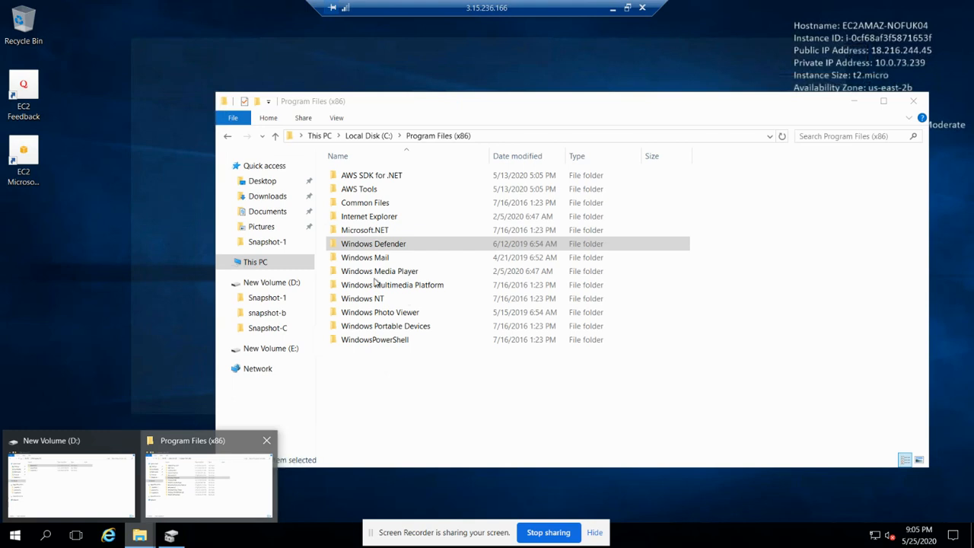
left_click(209, 485)
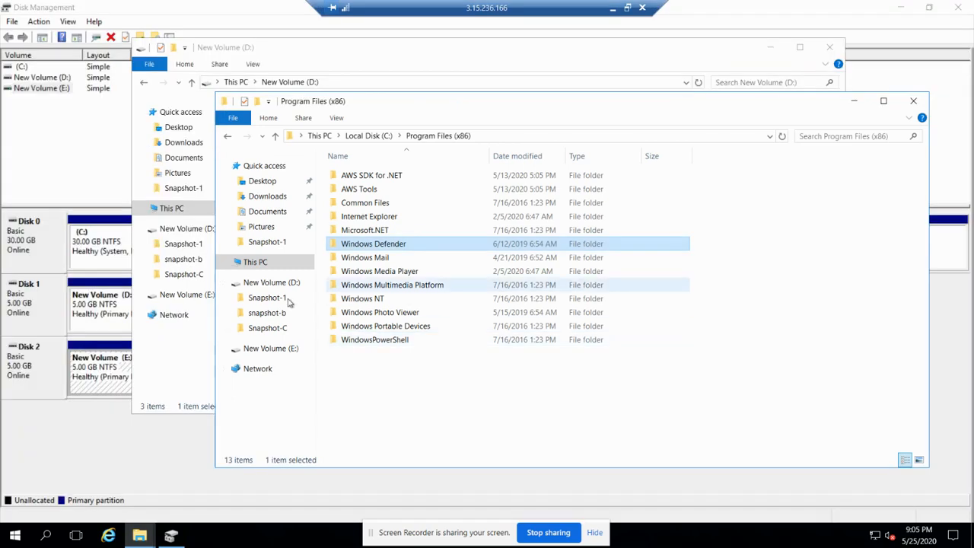
left_click(255, 263)
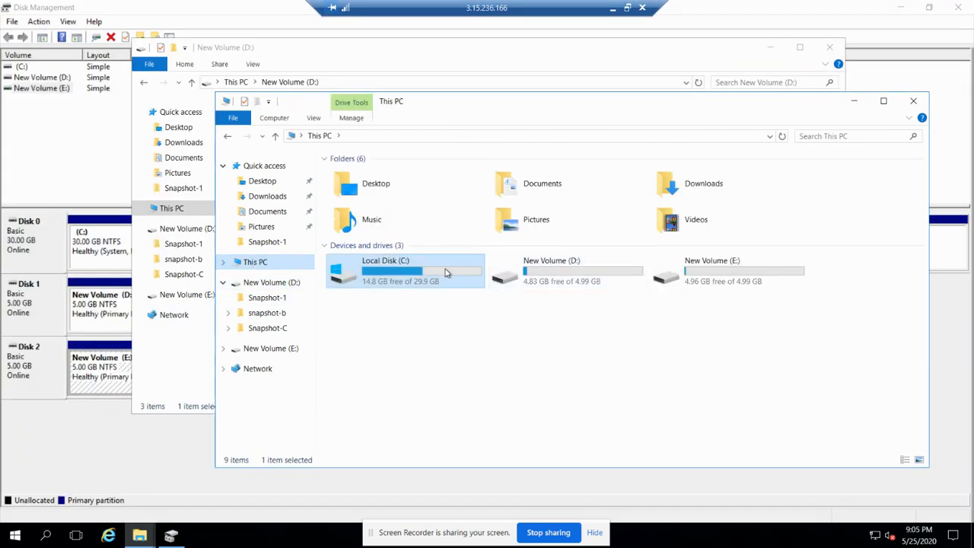
left_click(565, 272)
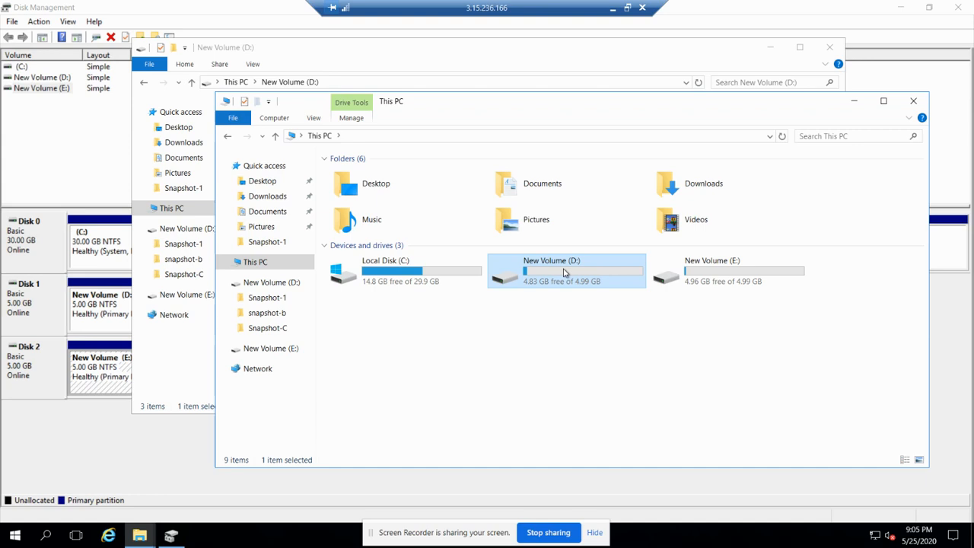
left_click(700, 279)
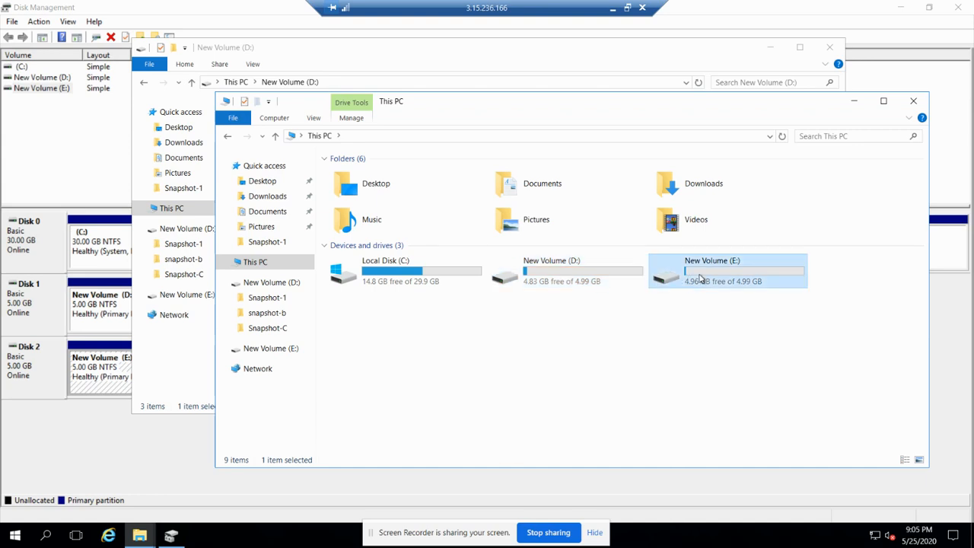
double_click(699, 279)
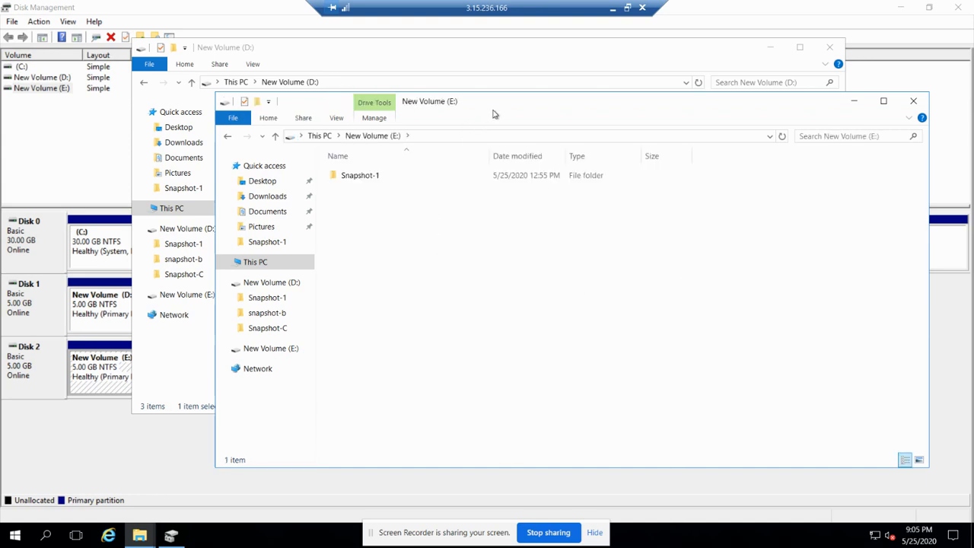
left_click_drag(574, 116, 707, 142)
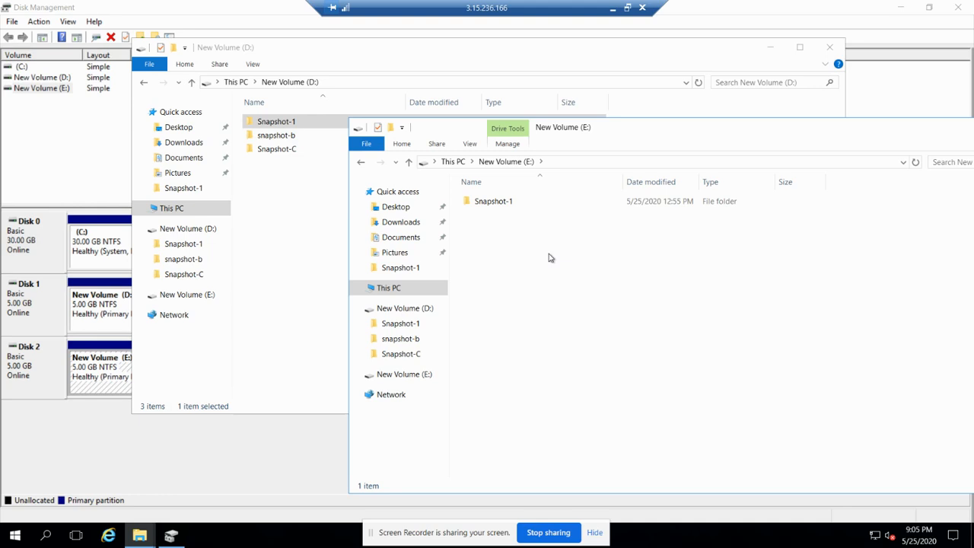
Review the presentation slide with the three snapshot states, and return to the AWS volumes list.
left_click(627, 8)
key("alt+Tab")
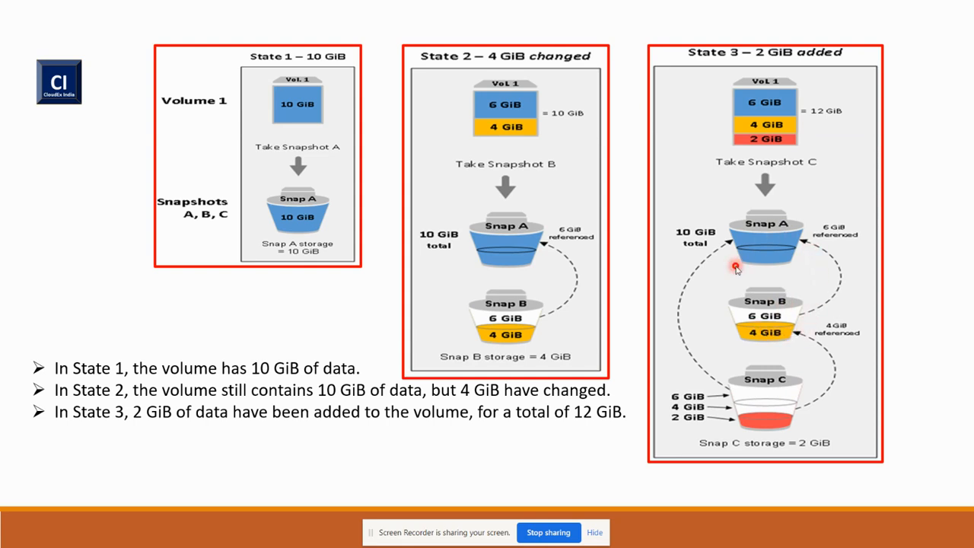
key("alt+Tab")
key("alt+Tab")
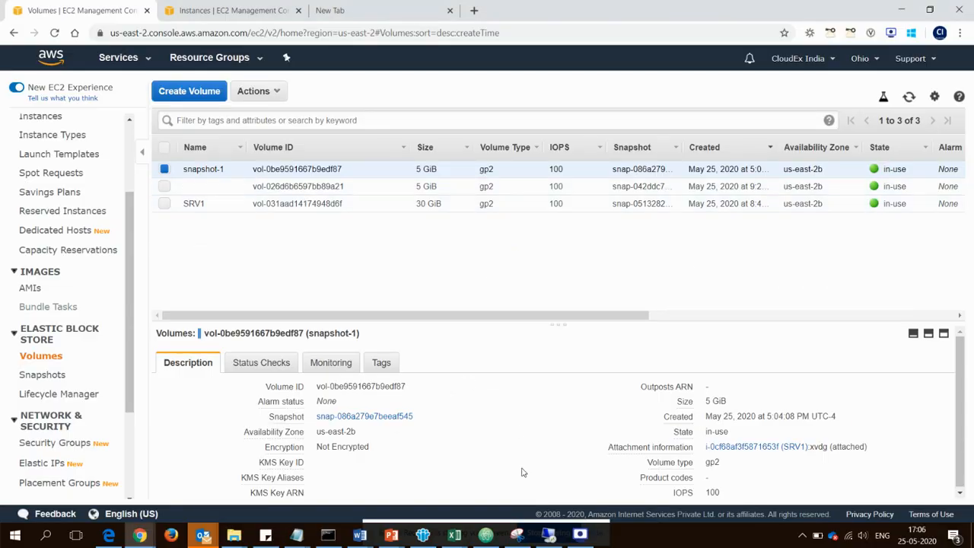
Return to the full-screen remote desktop session and examine the Snapshot-1 folder on drive E: against the folders on drive D:.
left_click(548, 535)
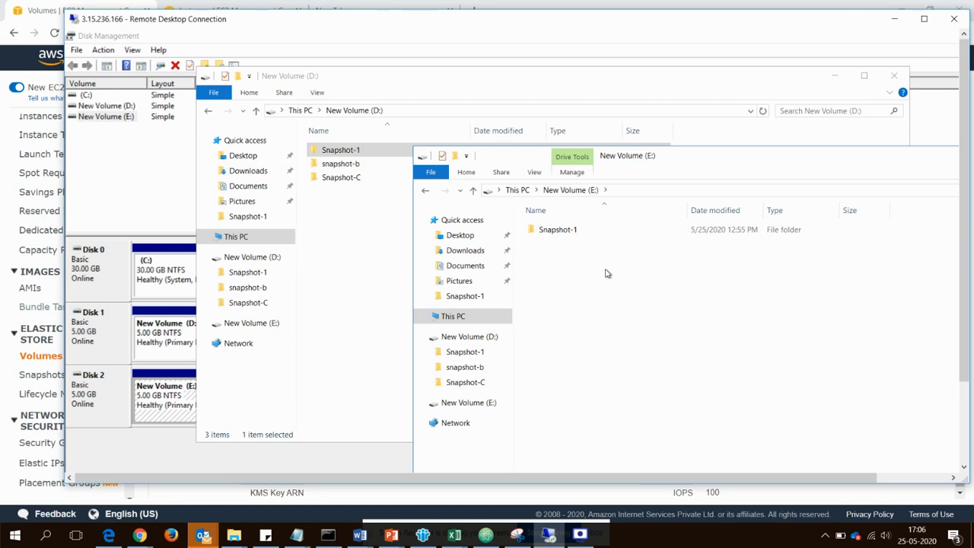
left_click(558, 231)
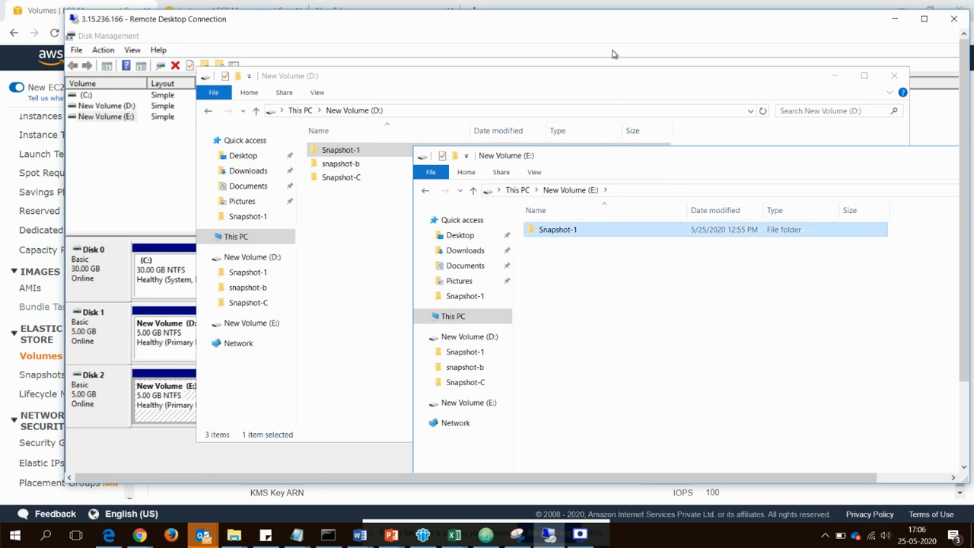
double_click(636, 25)
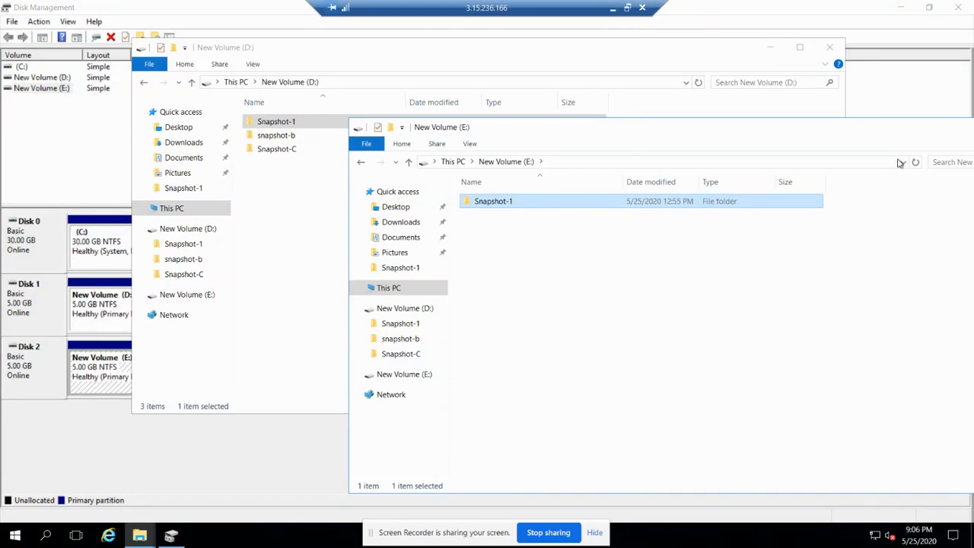
left_click_drag(658, 102, 814, 101)
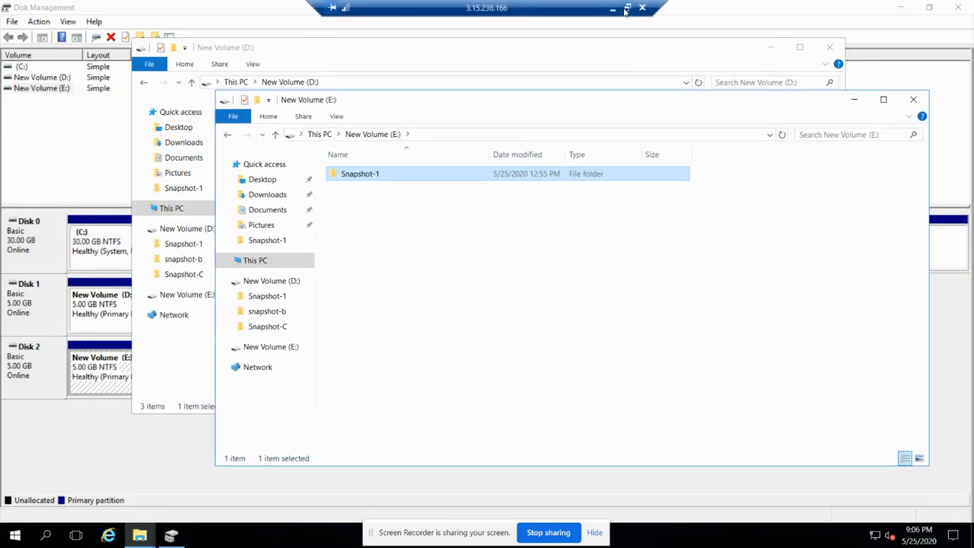
Switch to the AWS console and open the volume creation form for the snapshot described as snapshot-b.
left_click(627, 8)
key("alt+Tab")
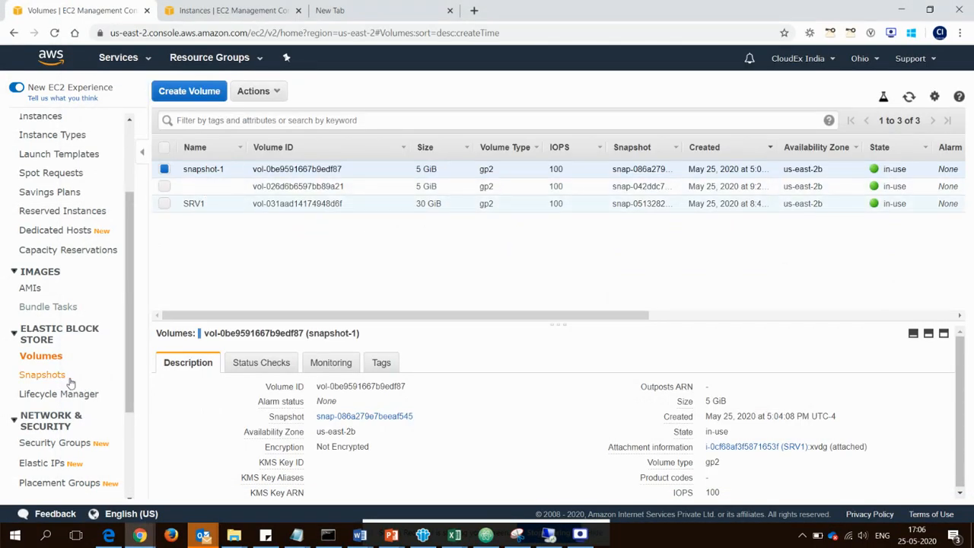
left_click(42, 375)
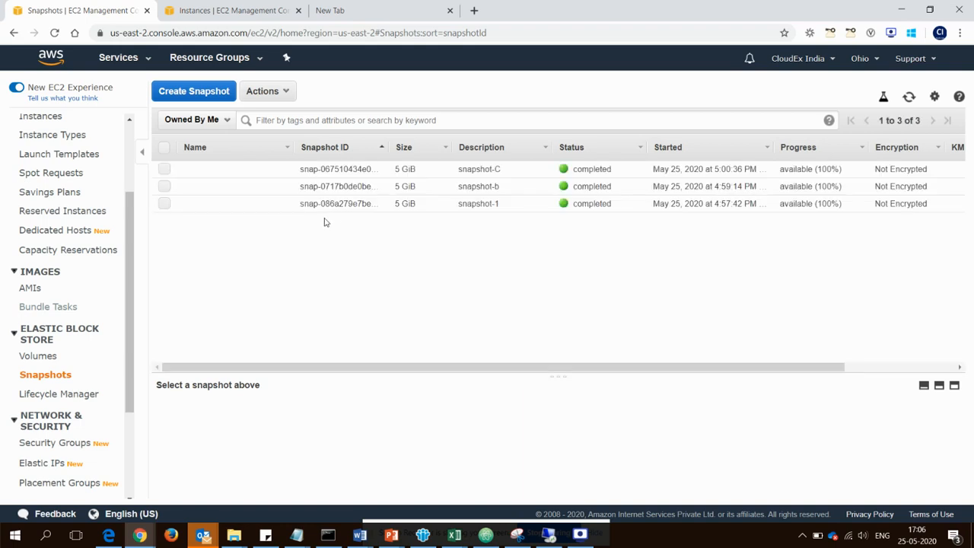
left_click_drag(500, 186, 459, 186)
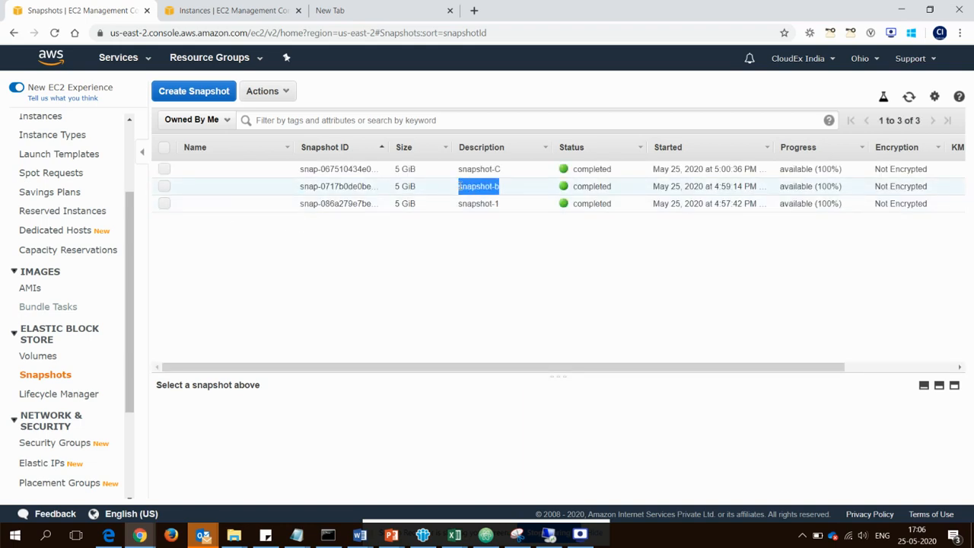
left_click(458, 186)
left_click(274, 92)
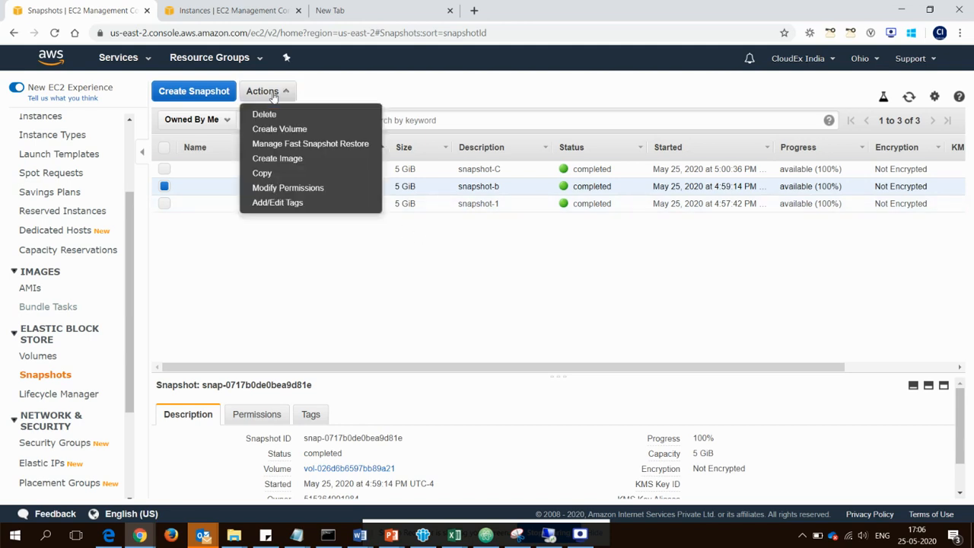
left_click(301, 131)
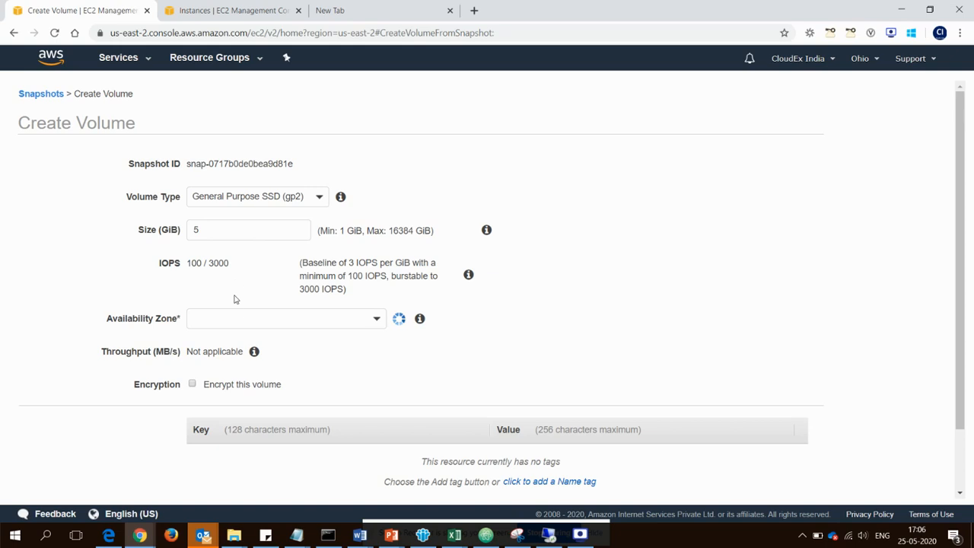
Set the new volume's availability zone to us-east-2b and add a Name tag with the value SNap-B.
left_click(267, 325)
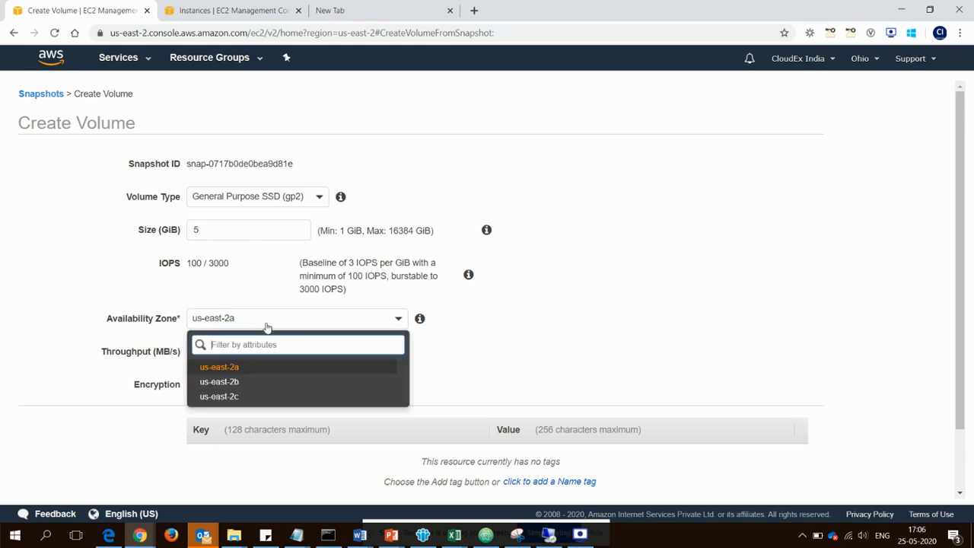
left_click(237, 381)
scroll(971, 291, "down", 2)
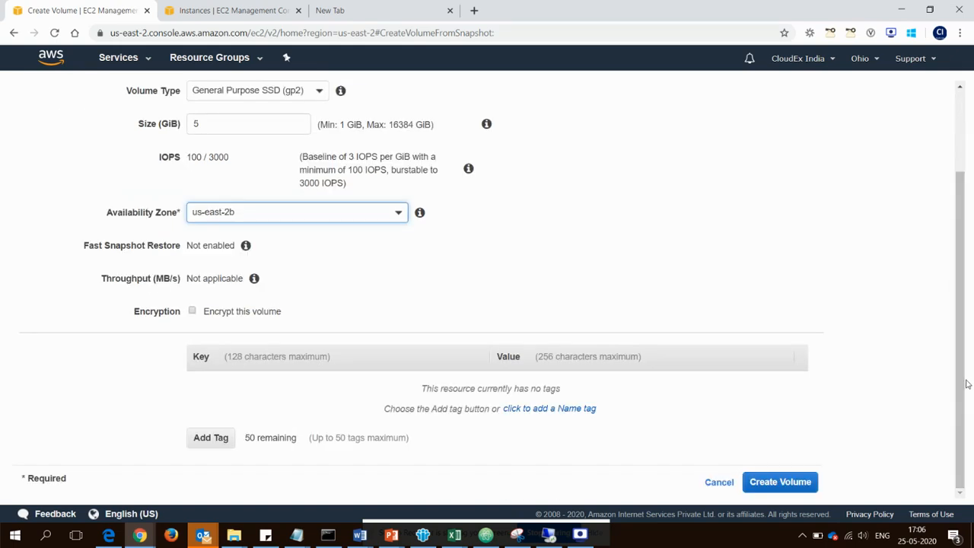
left_click(210, 439)
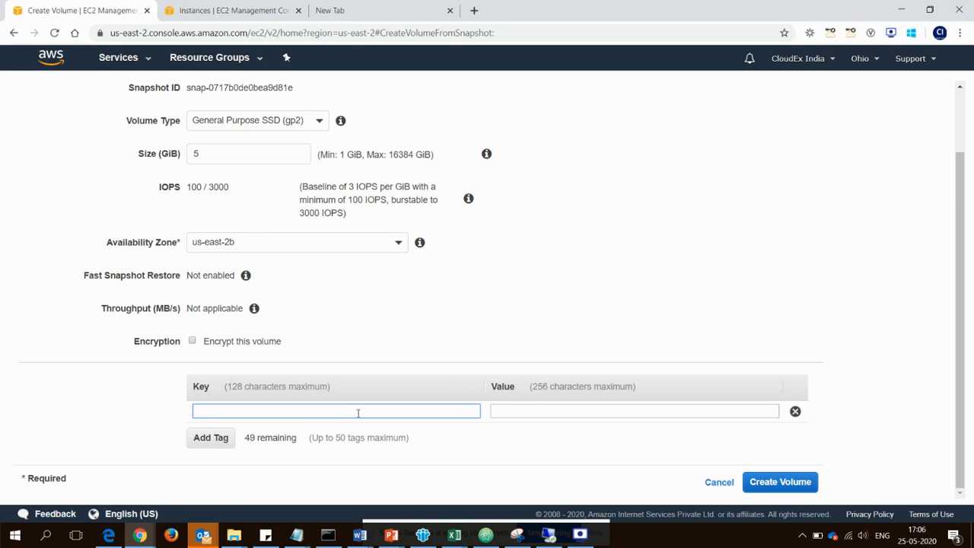
type("Name")
key("Tab")
type("SNa")
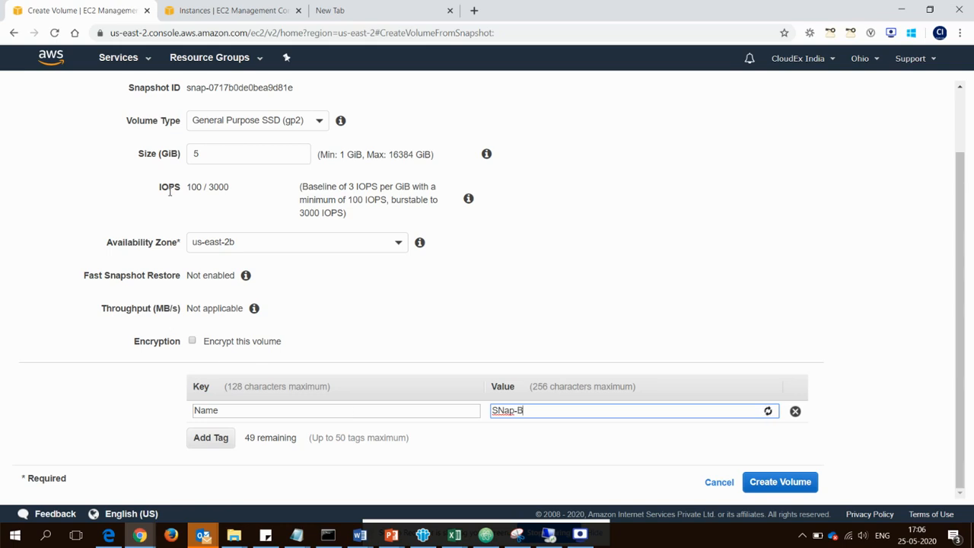
Set the volume size to 6 GiB, create the volume and close the request confirmation.
double_click(214, 157)
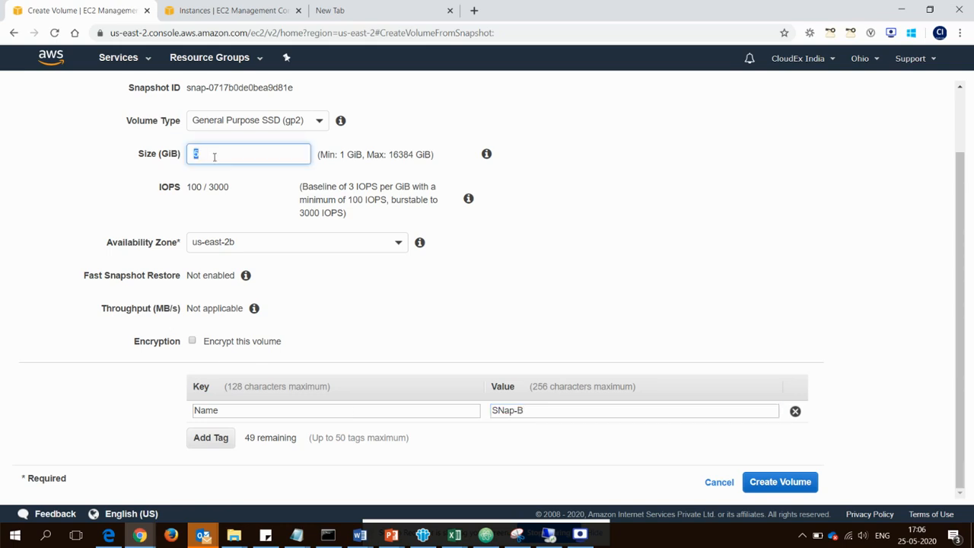
left_click(770, 260)
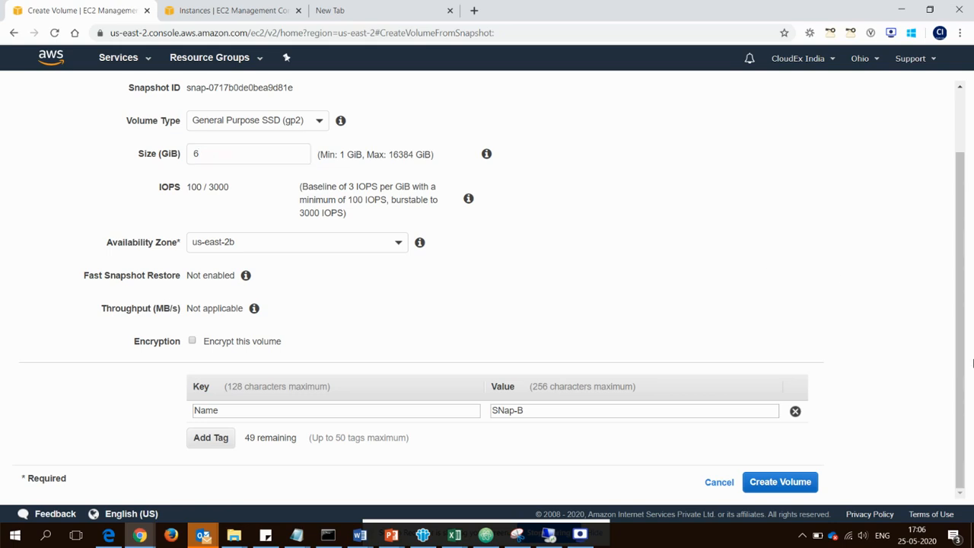
left_click(781, 484)
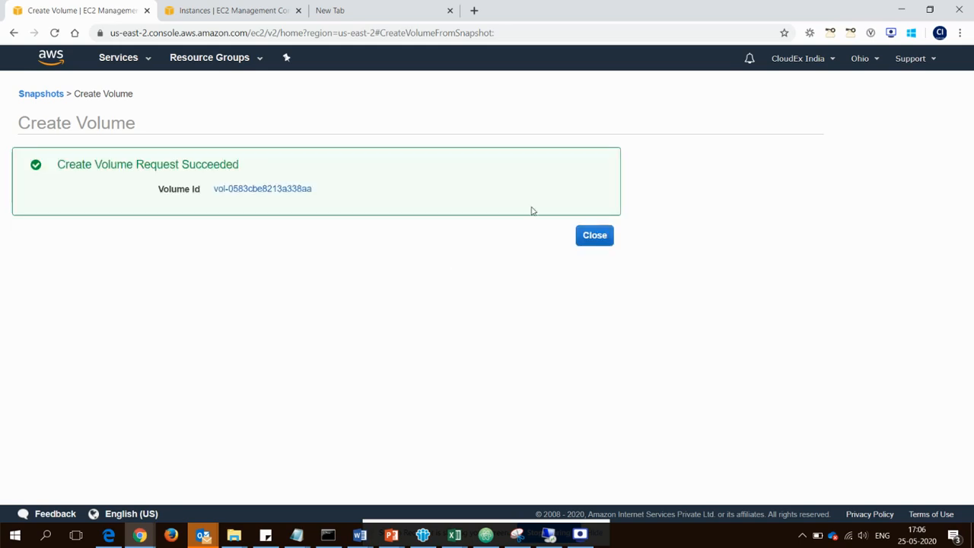
left_click(593, 235)
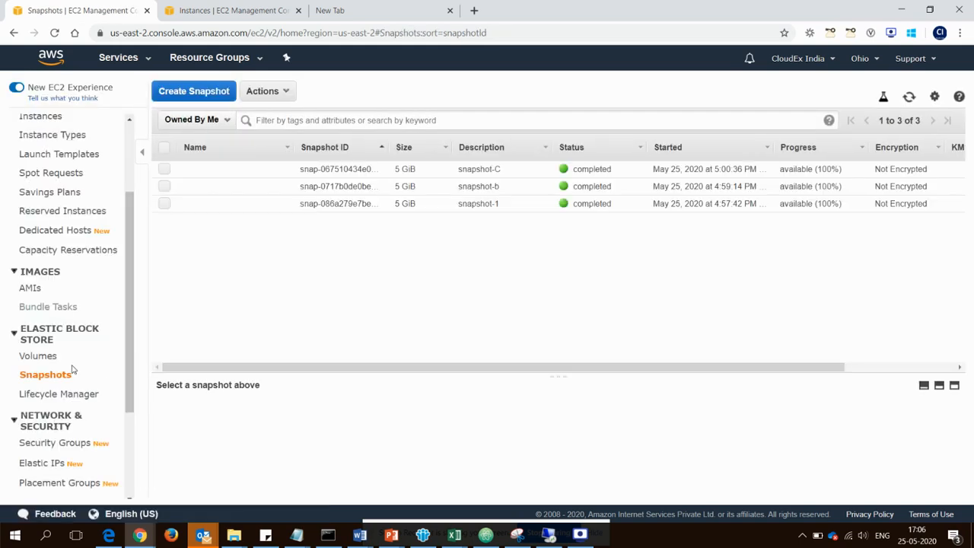
Open the EBS volume list and attach the SNap-B volume to the running SRV1 instance as device xvdh.
left_click(34, 356)
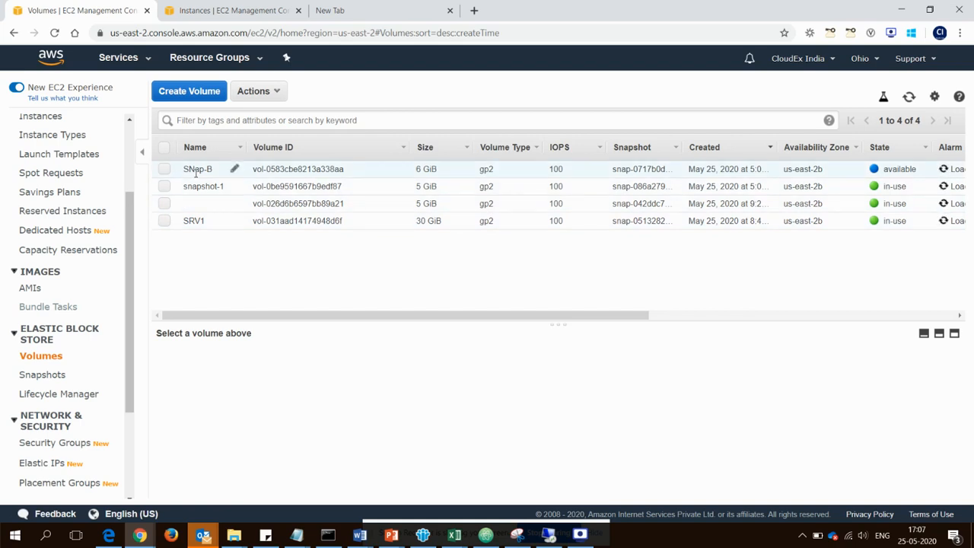
left_click(251, 173)
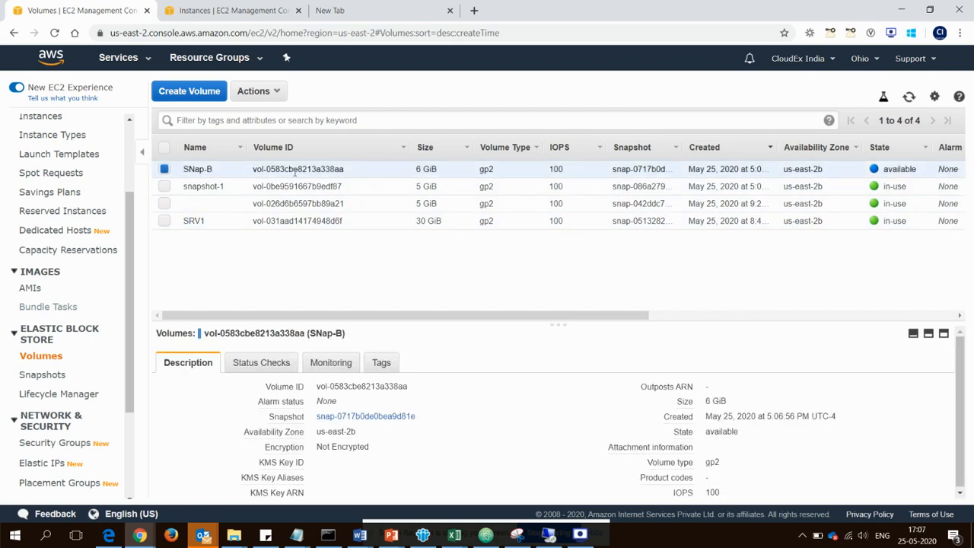
left_click(273, 95)
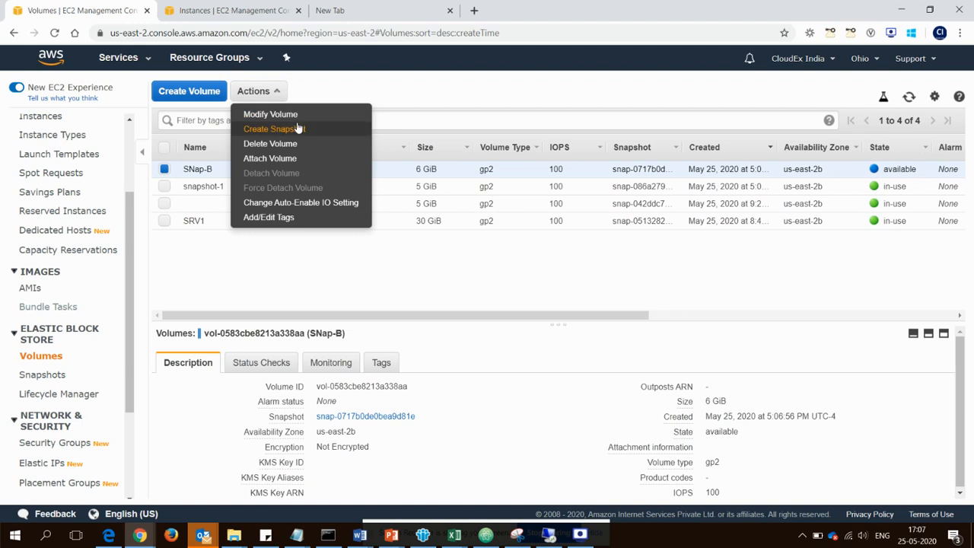
left_click(288, 160)
left_click(553, 285)
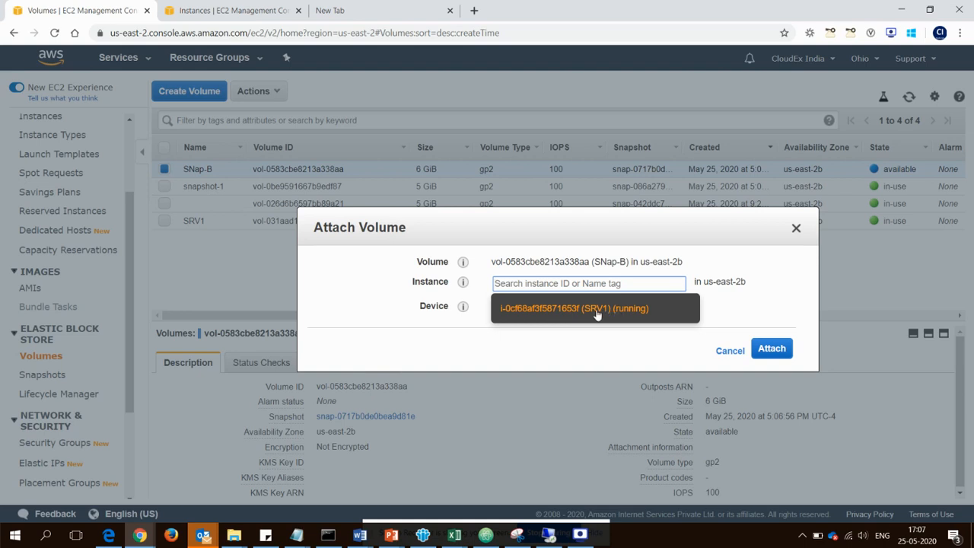
left_click(596, 309)
left_click(764, 362)
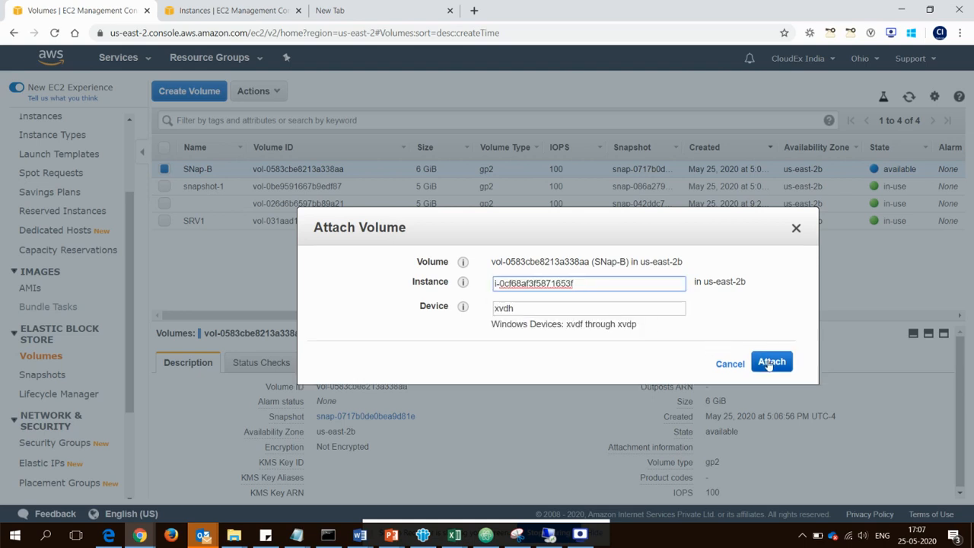
left_click(768, 363)
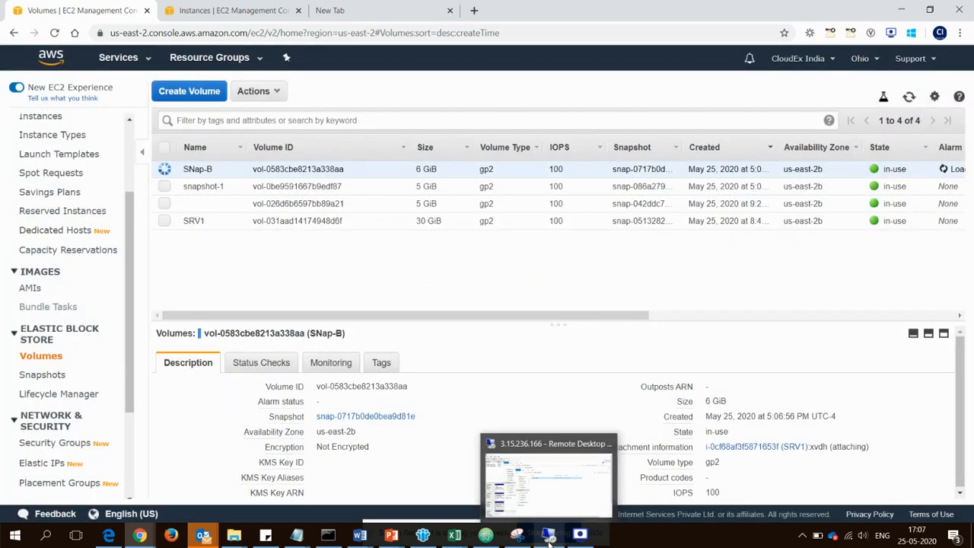
Switch to the full-screen remote desktop session and examine the partition and unallocated space of Disk 3 in Disk Management.
left_click(548, 537)
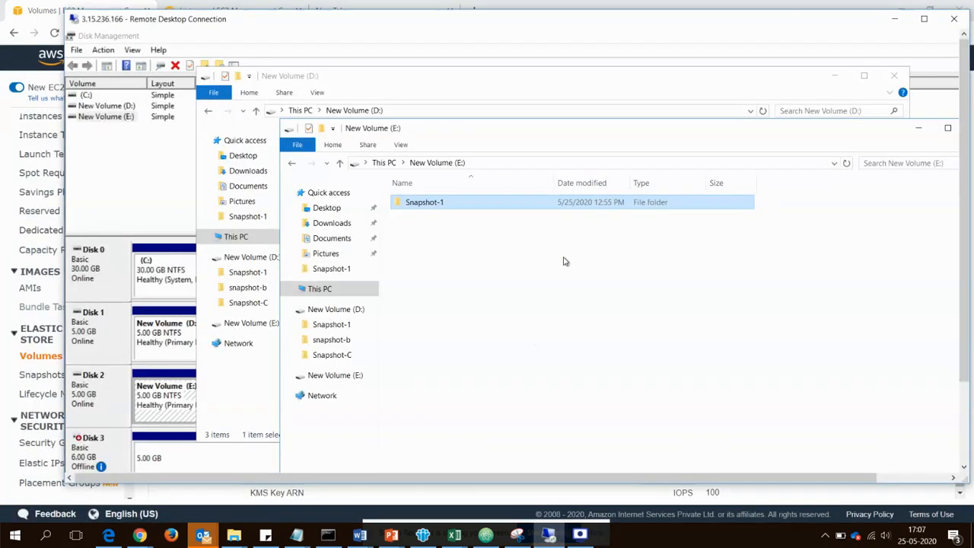
double_click(534, 32)
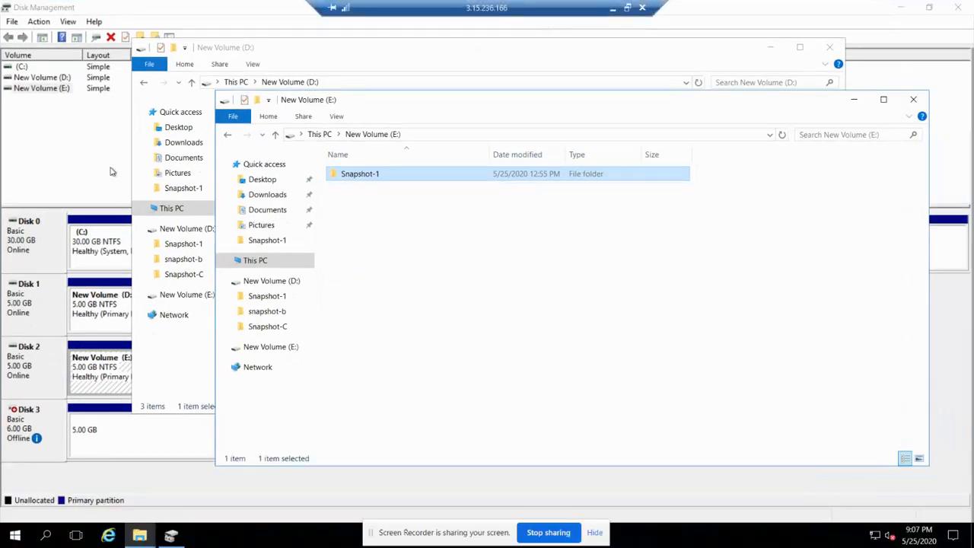
left_click(80, 168)
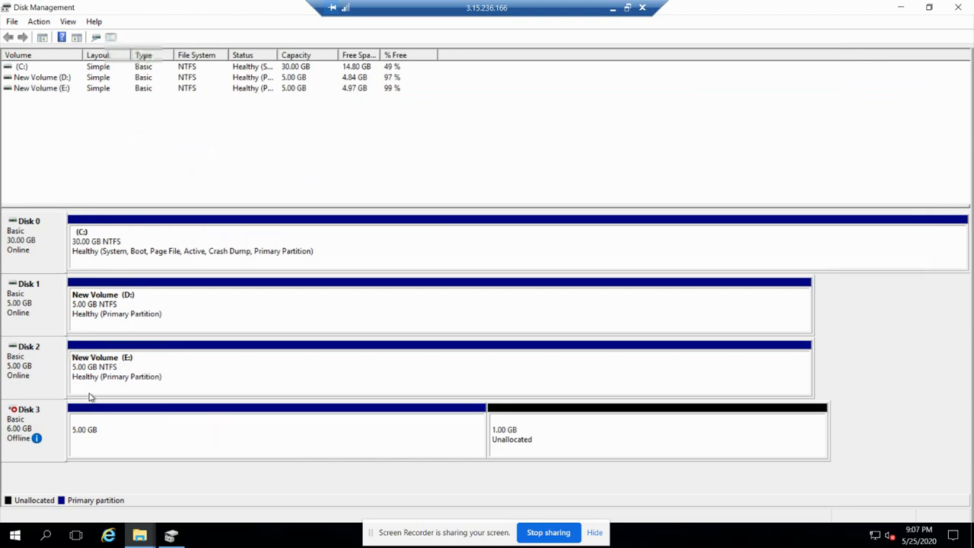
left_click(45, 423)
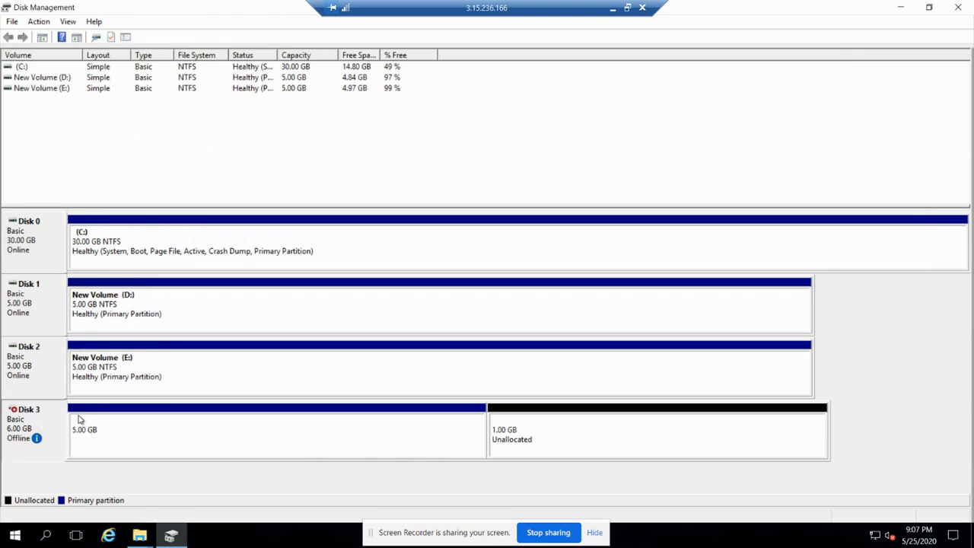
left_click(489, 439)
left_click(409, 439)
left_click(565, 442)
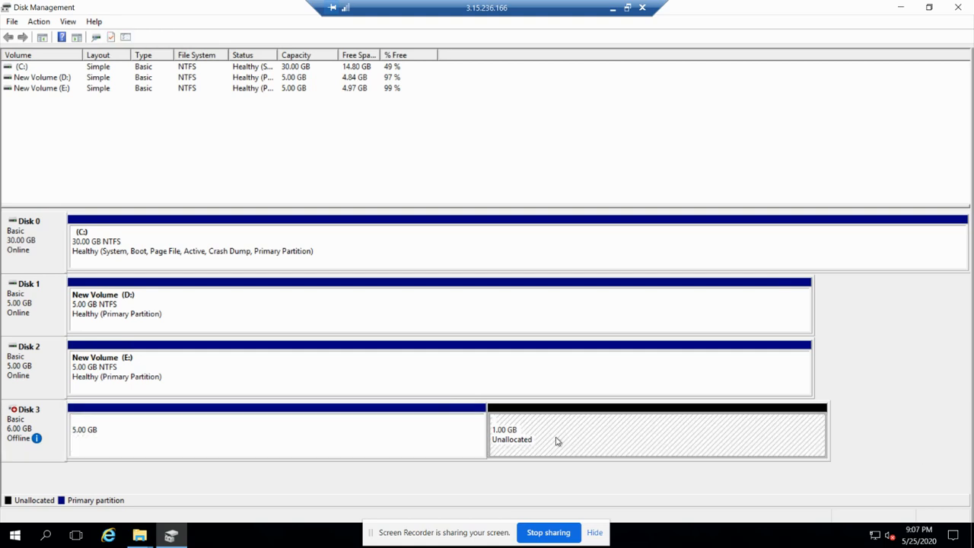
left_click(400, 443)
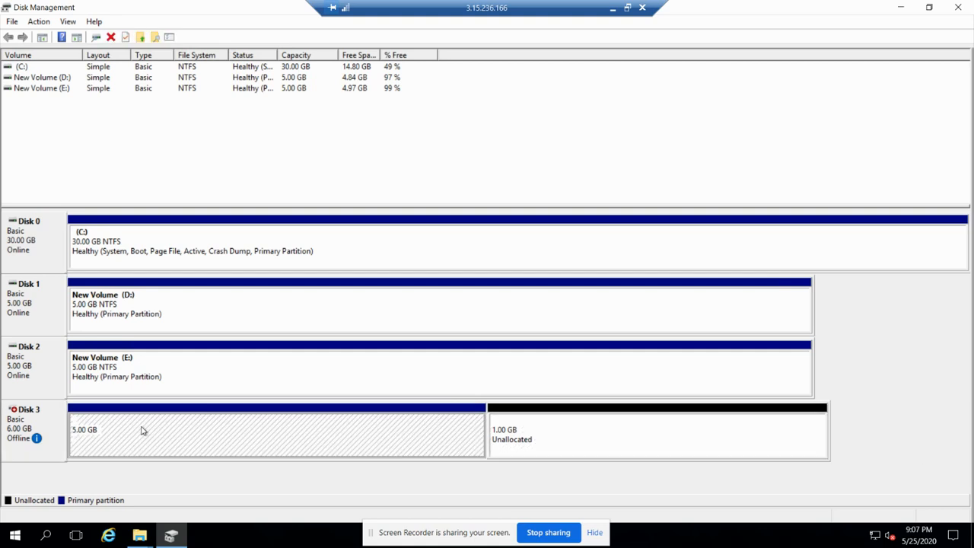
Bring the offline Disk 3 online in Disk Management.
left_click(39, 435)
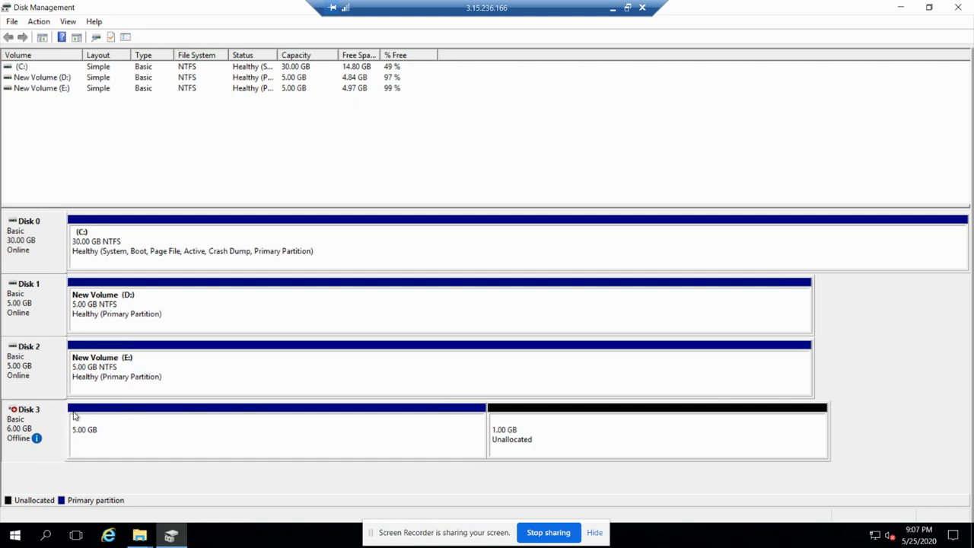
right_click(34, 427)
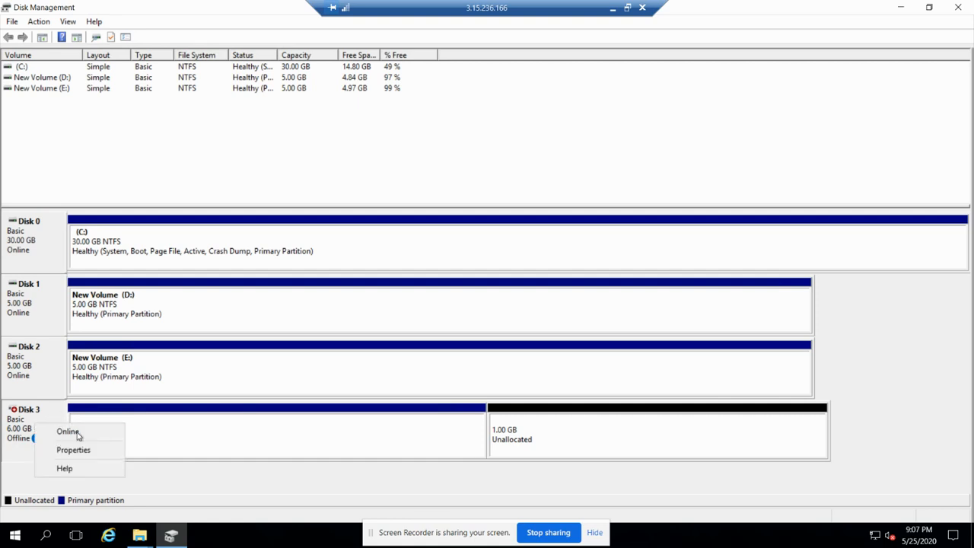
left_click(76, 432)
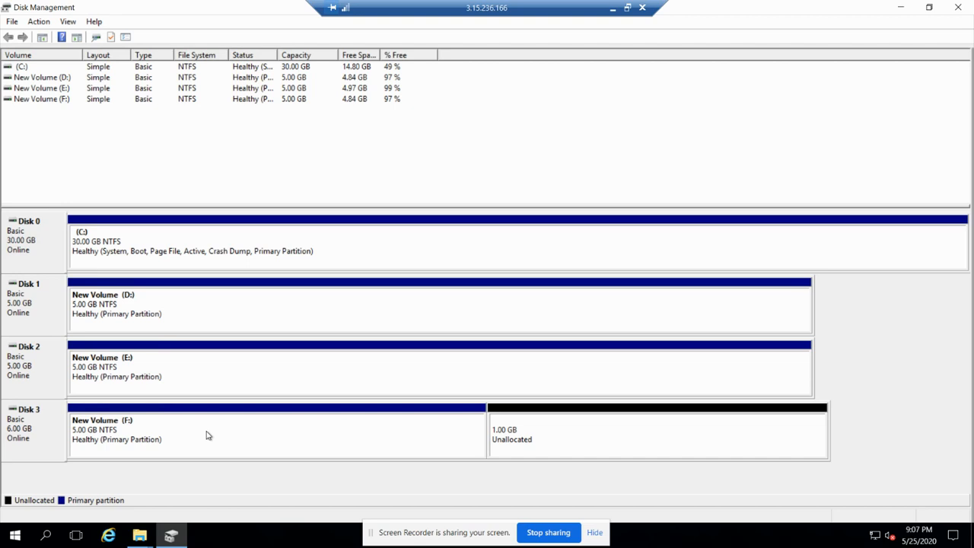
Open drive F: in a new File Explorer window and place it beside the drive E: window to compare their folders.
left_click(139, 535)
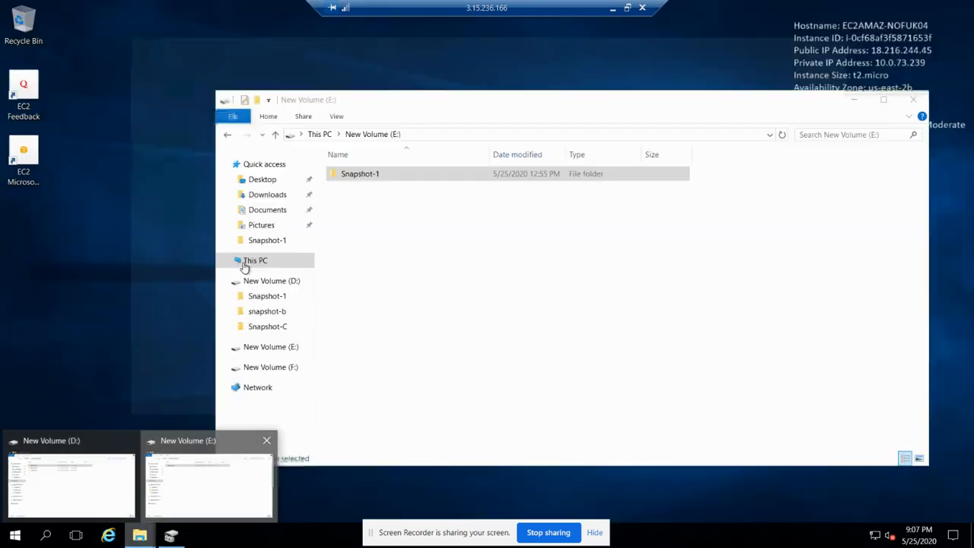
left_click(158, 514)
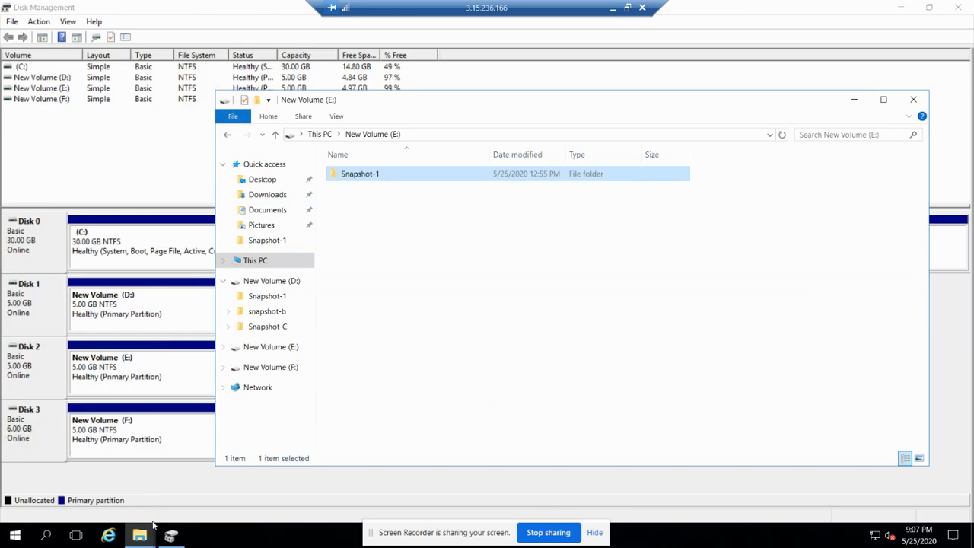
left_click(142, 536)
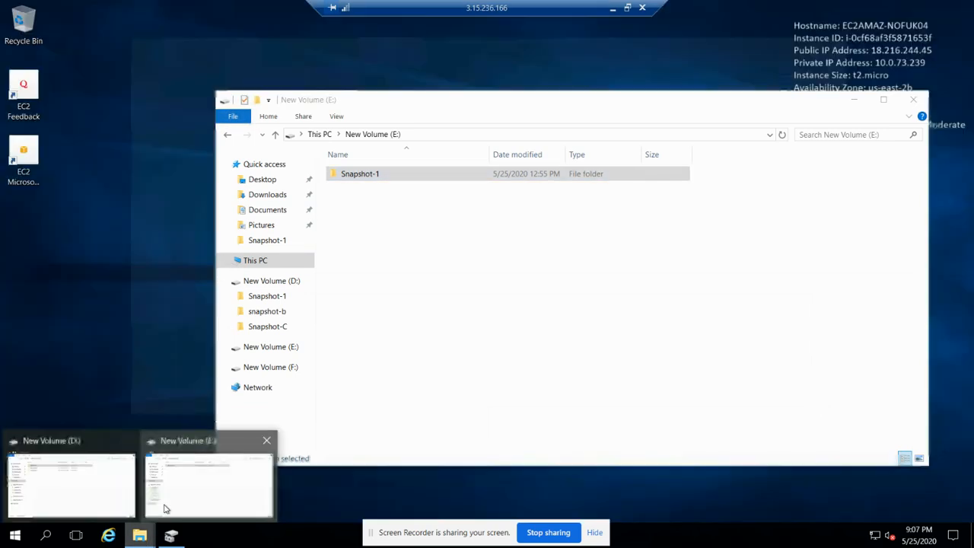
key("super+e")
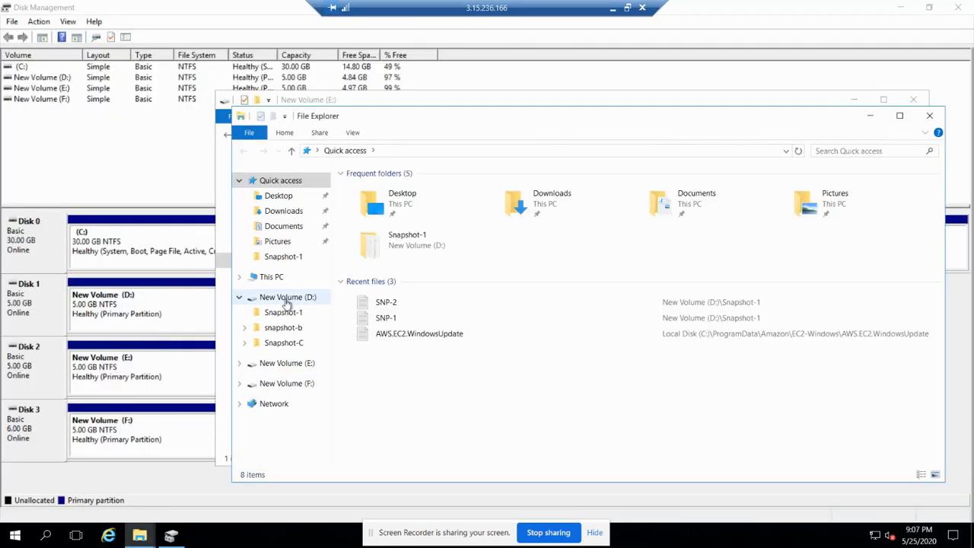
left_click(276, 278)
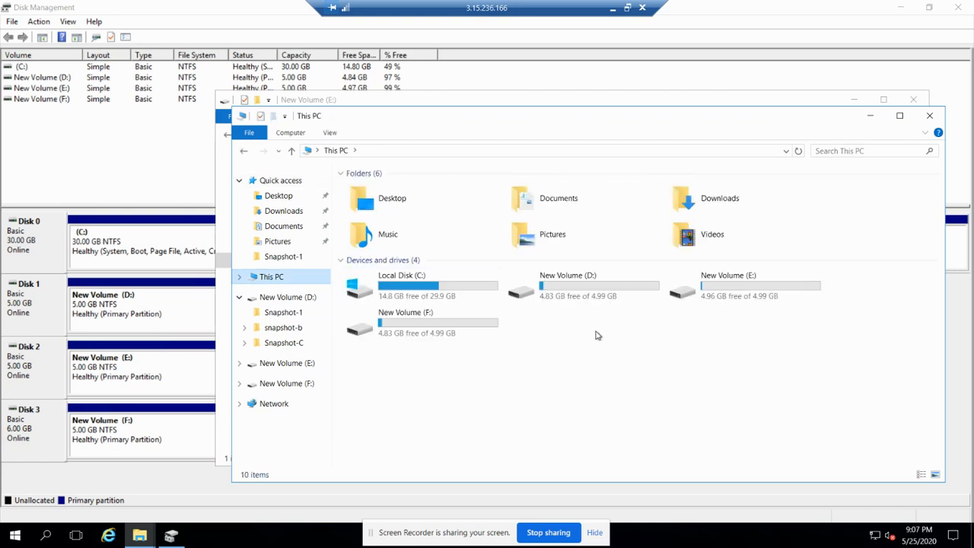
left_click(446, 325)
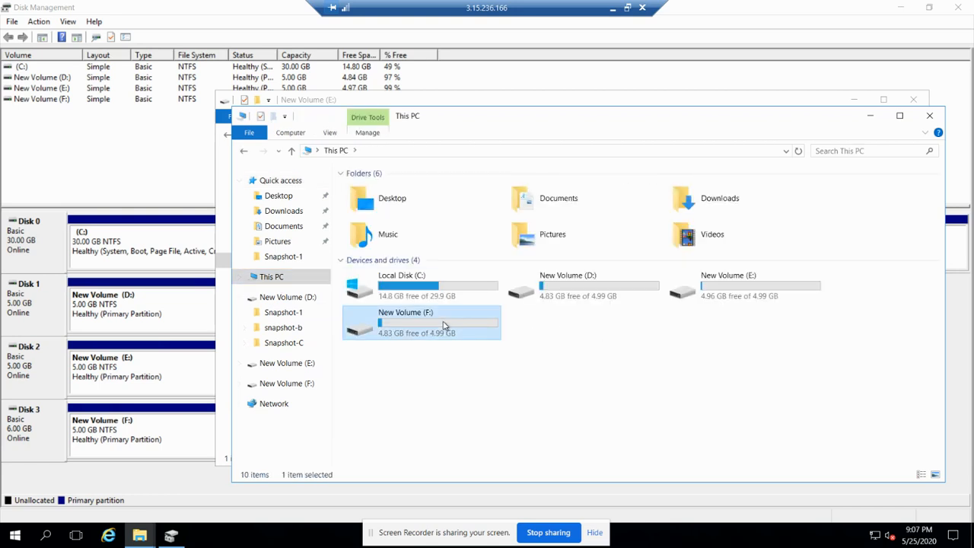
double_click(445, 325)
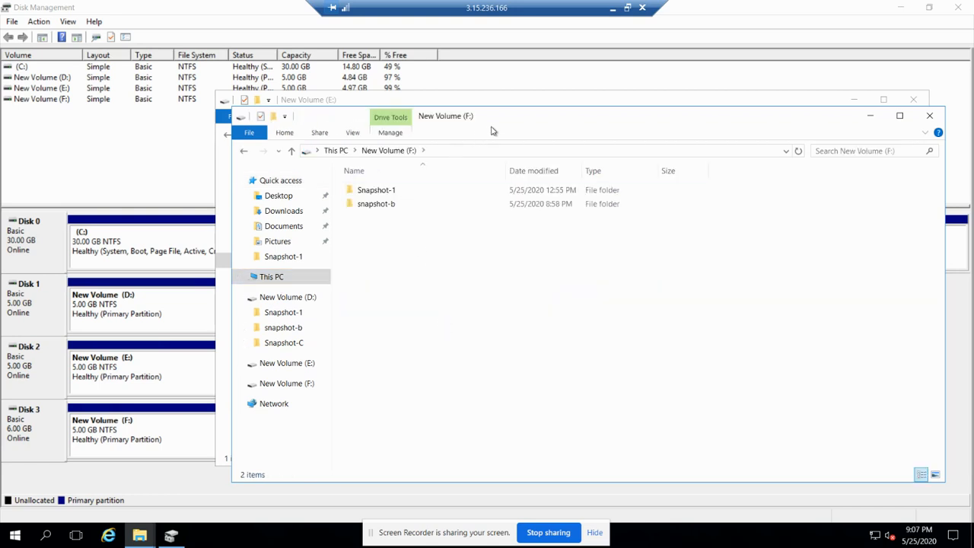
left_click_drag(526, 120, 687, 124)
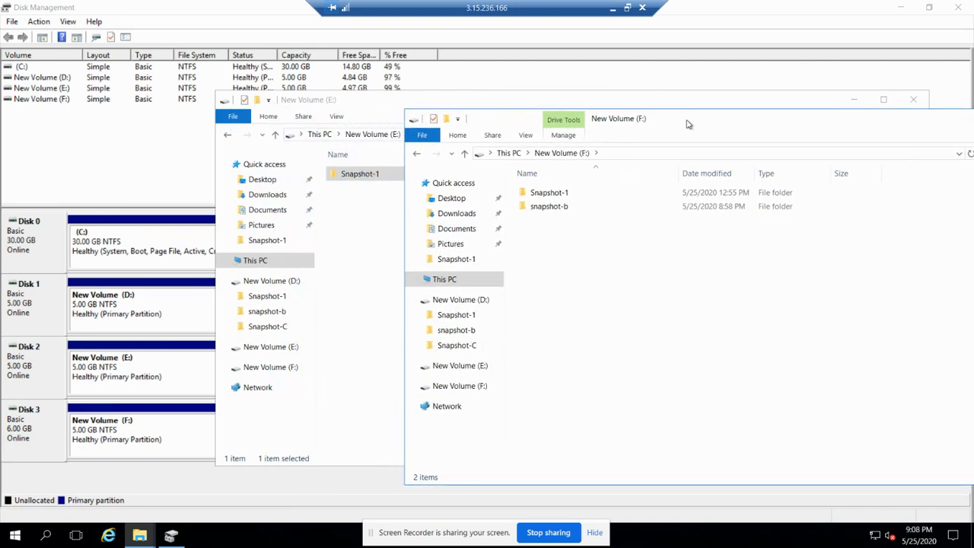
Switch to the PowerPoint slide to review the Snap A, B and C diagram, and return to the remote desktop session.
left_click(628, 10)
key("alt+Tab")
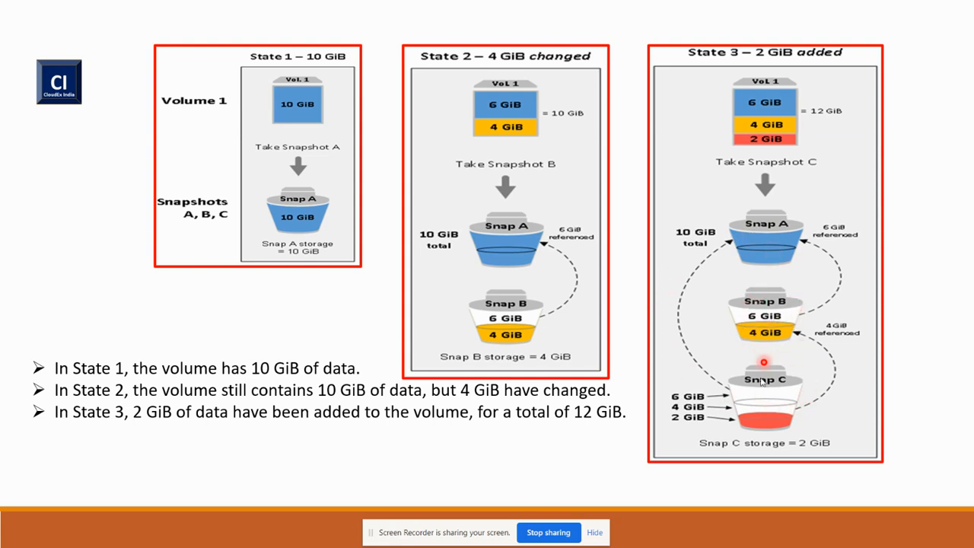
key("alt+Tab")
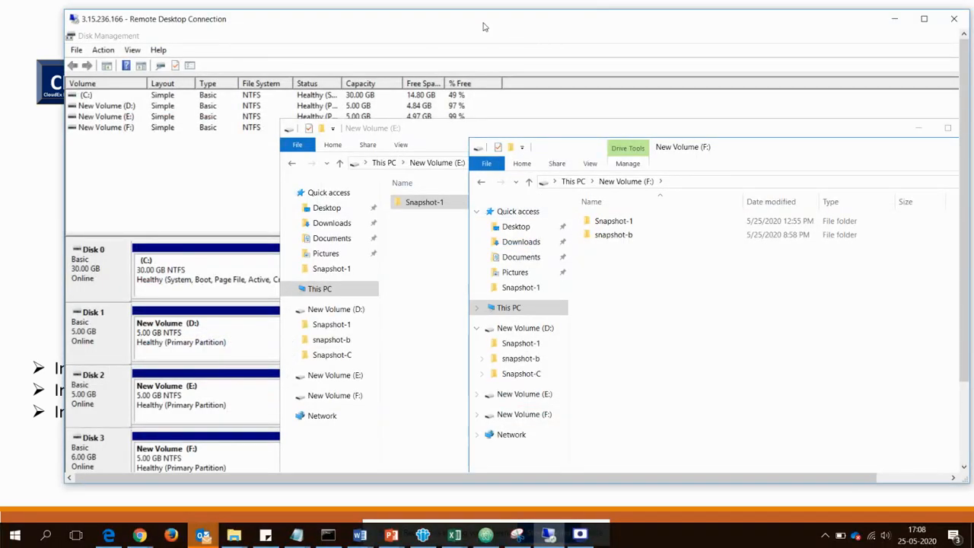
Switch to the AWS console, detach the SNap-B and snapshot-1 volumes together and refresh the volume list.
key("alt+Tab")
key("Tab")
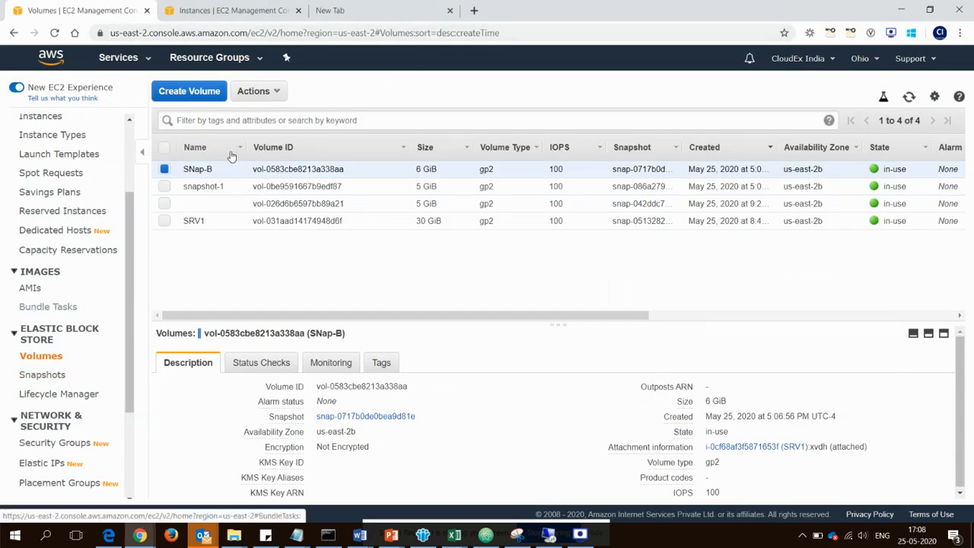
left_click(164, 187)
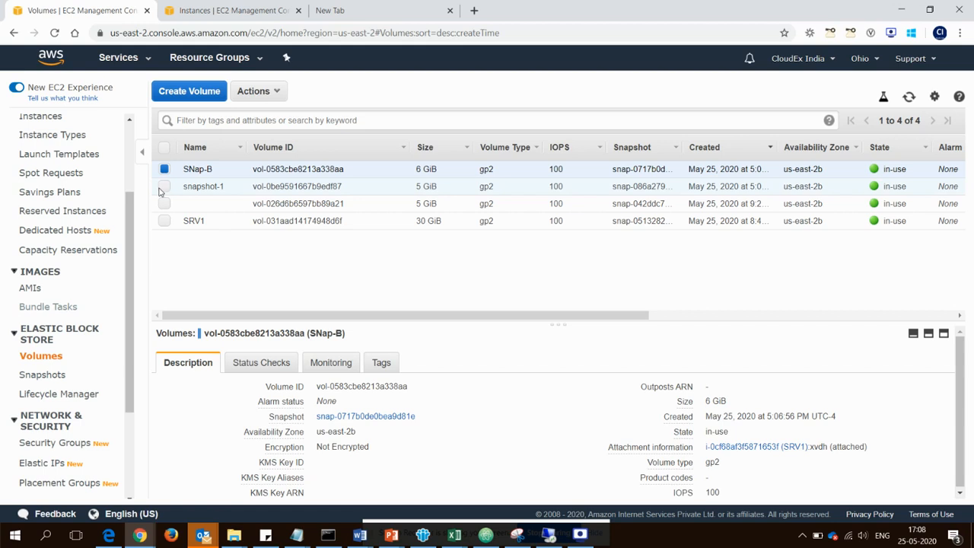
left_click(253, 91)
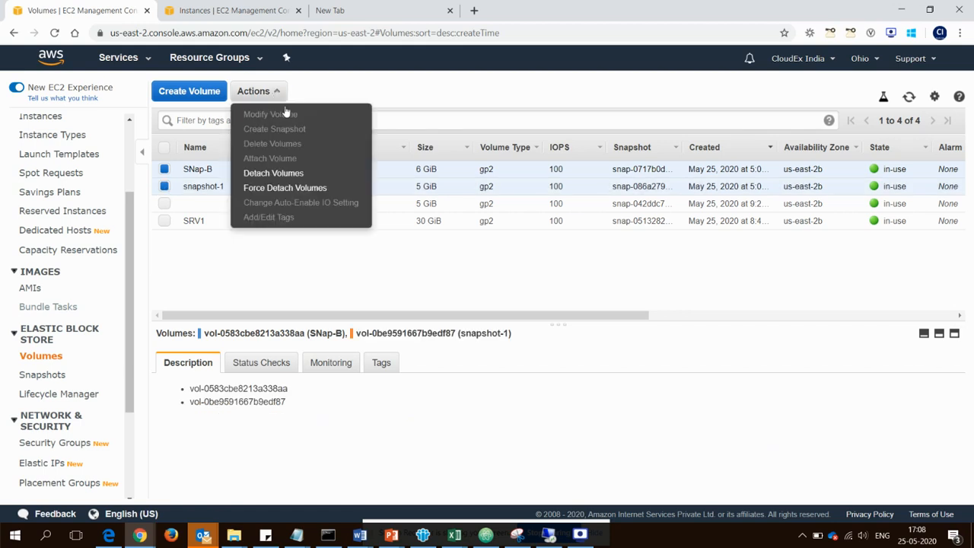
left_click(289, 174)
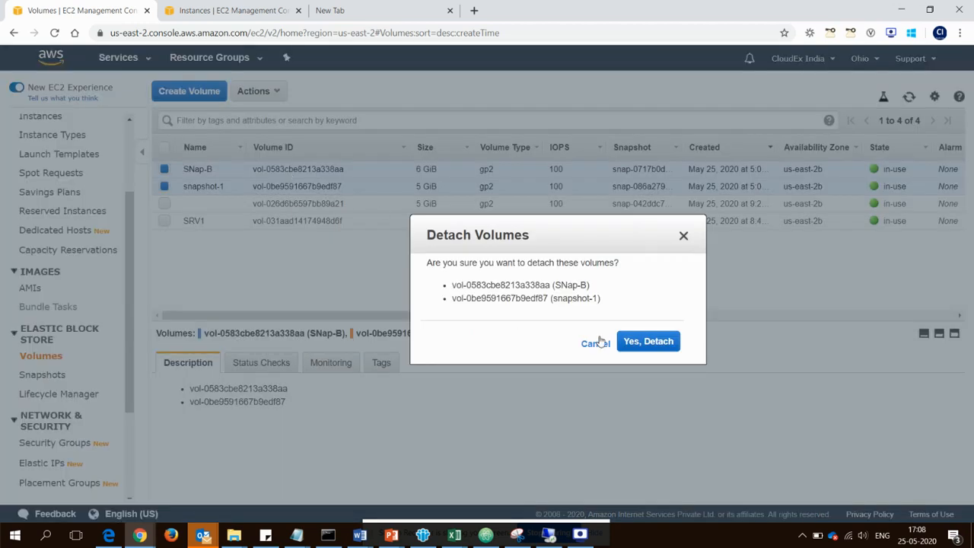
left_click(635, 341)
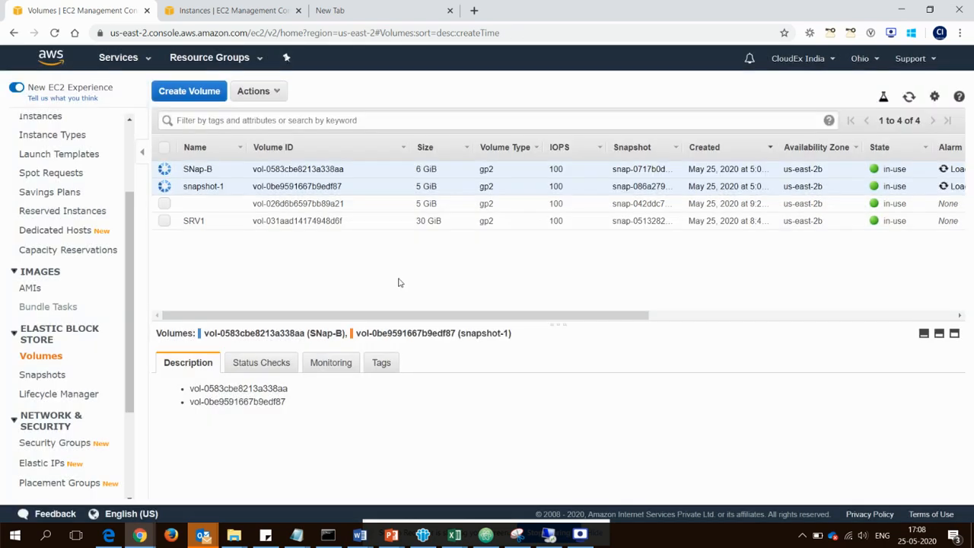
left_click(908, 96)
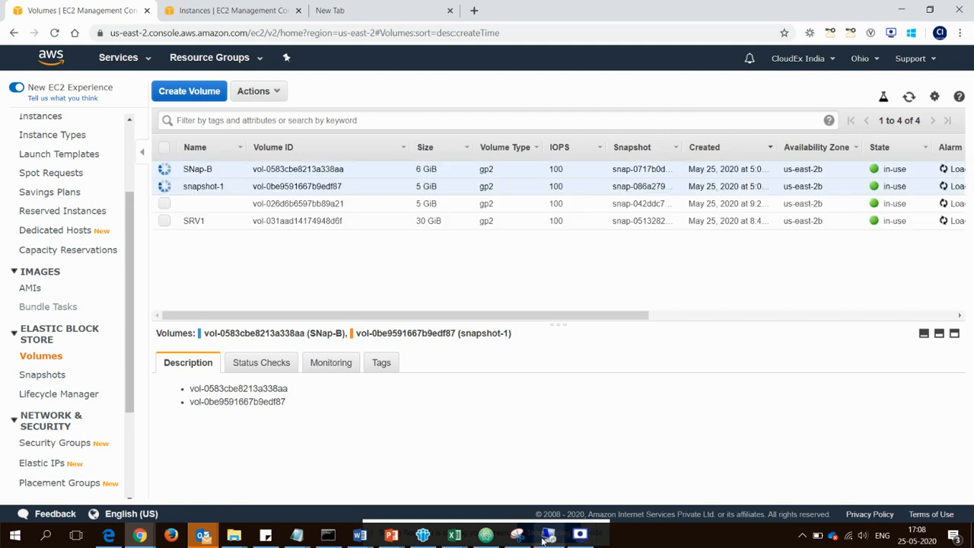
Check the remaining disks and the folders on drive D: in the remote desktop session, and return to the AWS console.
left_click(547, 535)
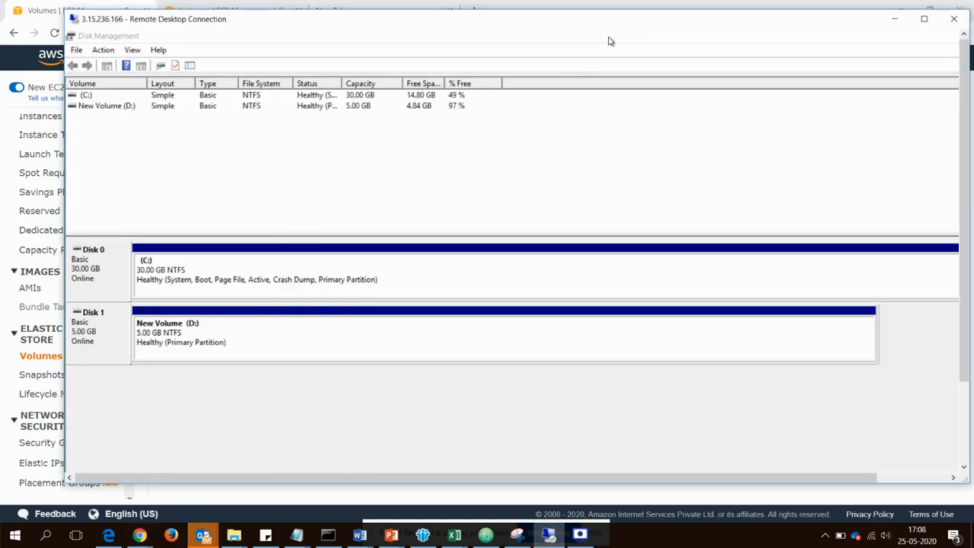
double_click(636, 27)
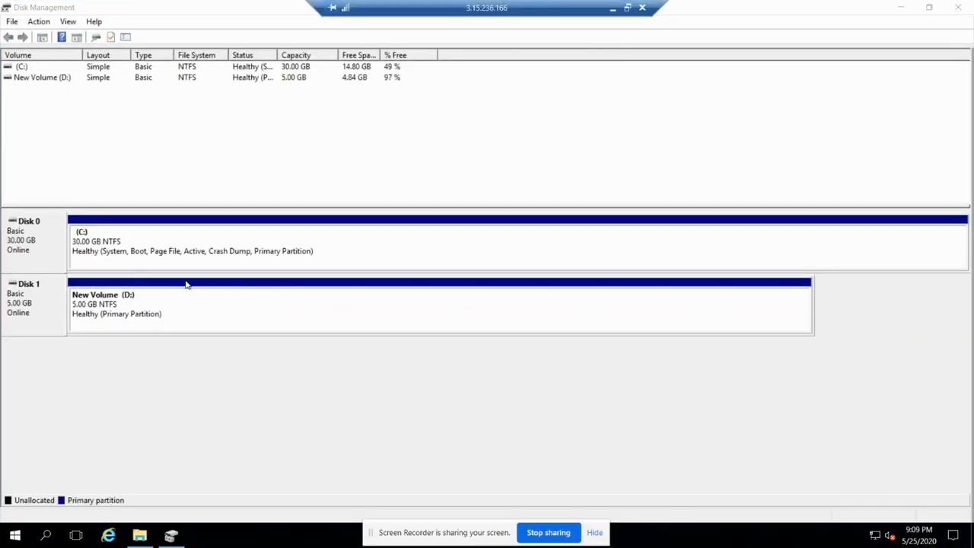
left_click(901, 6)
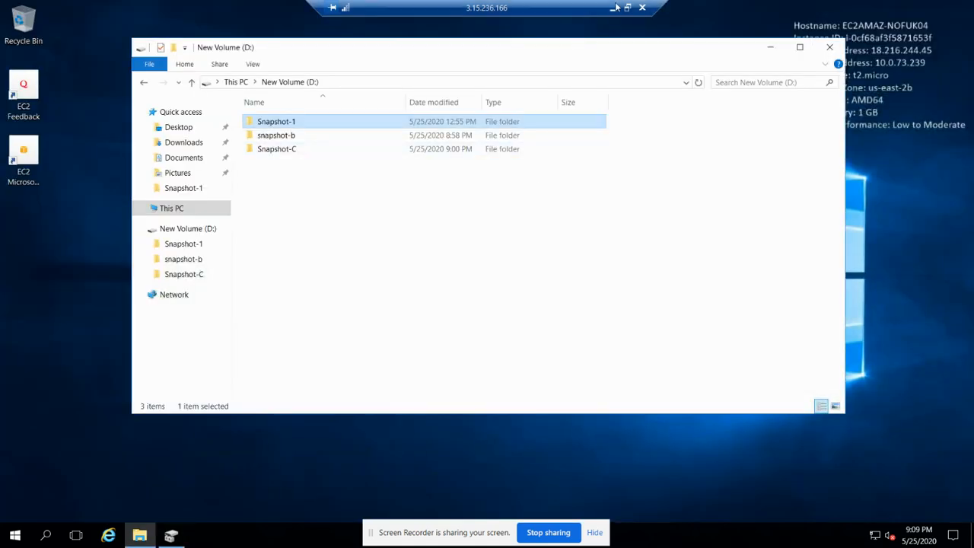
left_click(629, 9)
key("alt+Tab")
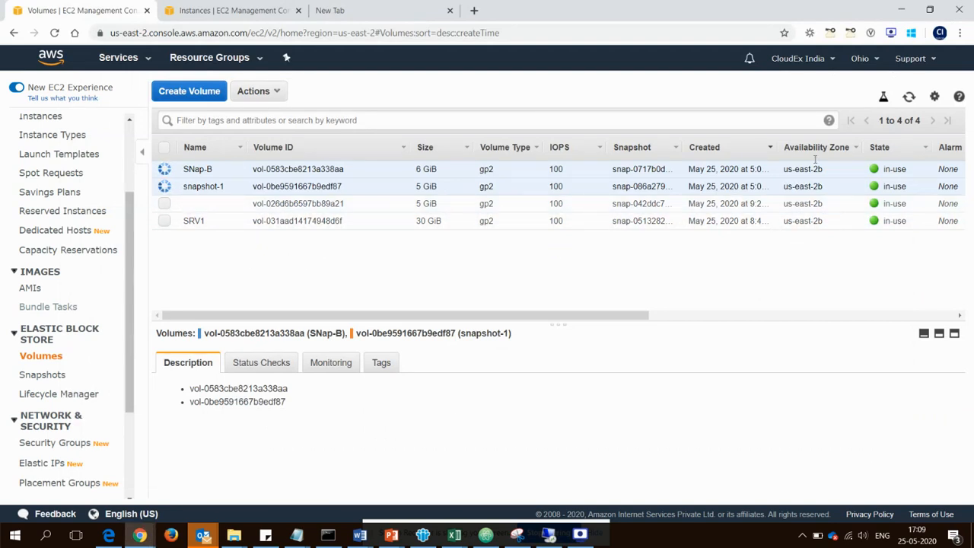
Refresh the volume list and delete the detached SNap-B and snapshot-1 volumes together.
left_click(908, 97)
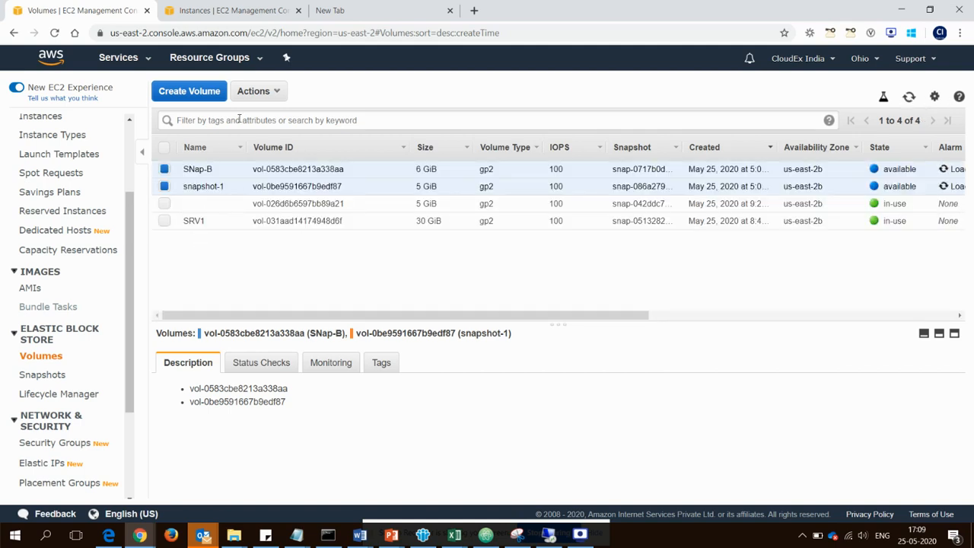
left_click(275, 93)
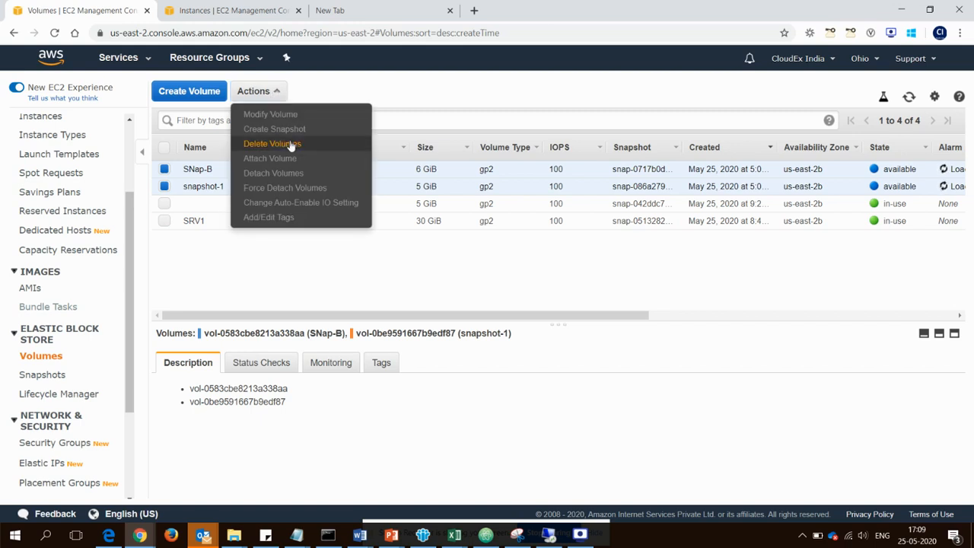
left_click(272, 144)
left_click(640, 341)
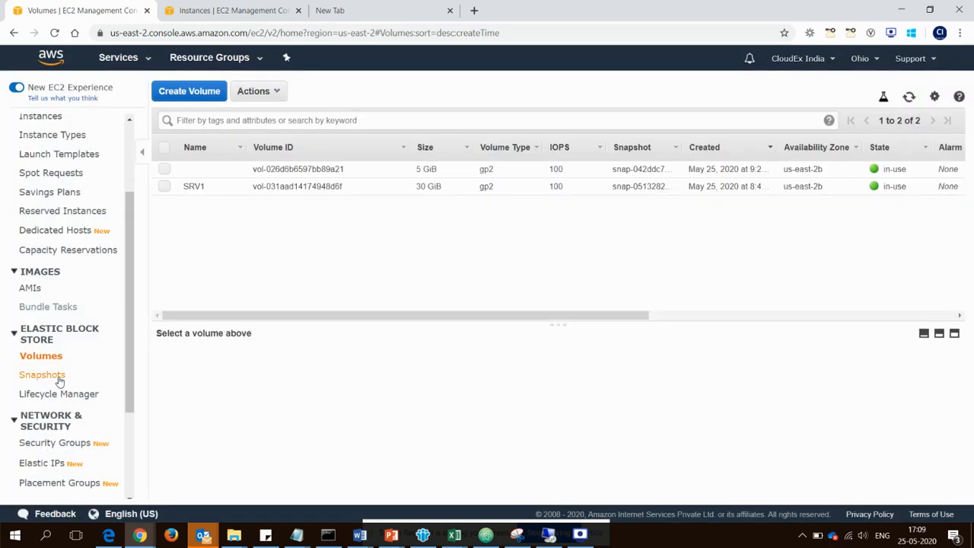
Open the EBS snapshot list, review the Snap C references on the PowerPoint slide, and return to the AWS console.
left_click(58, 378)
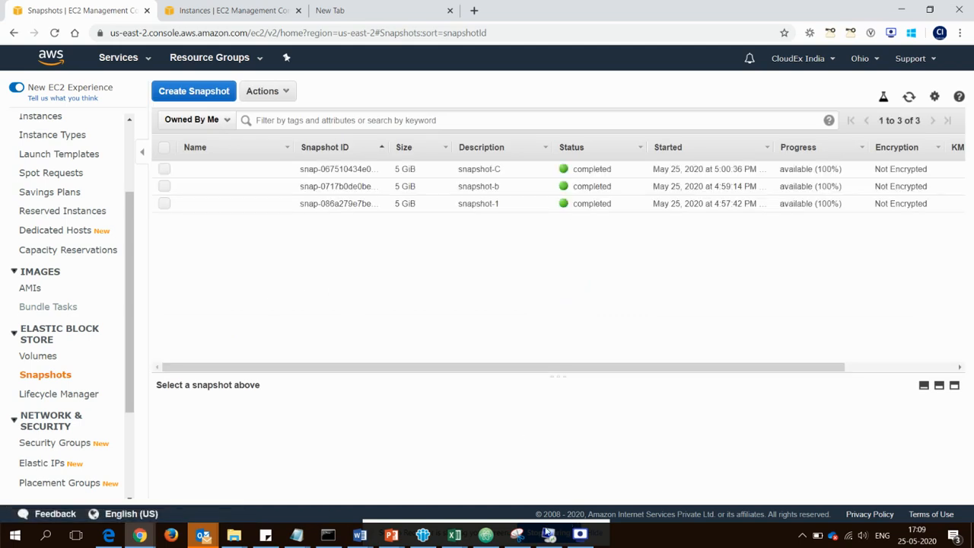
key("alt+Tab")
key("alt+Tab")
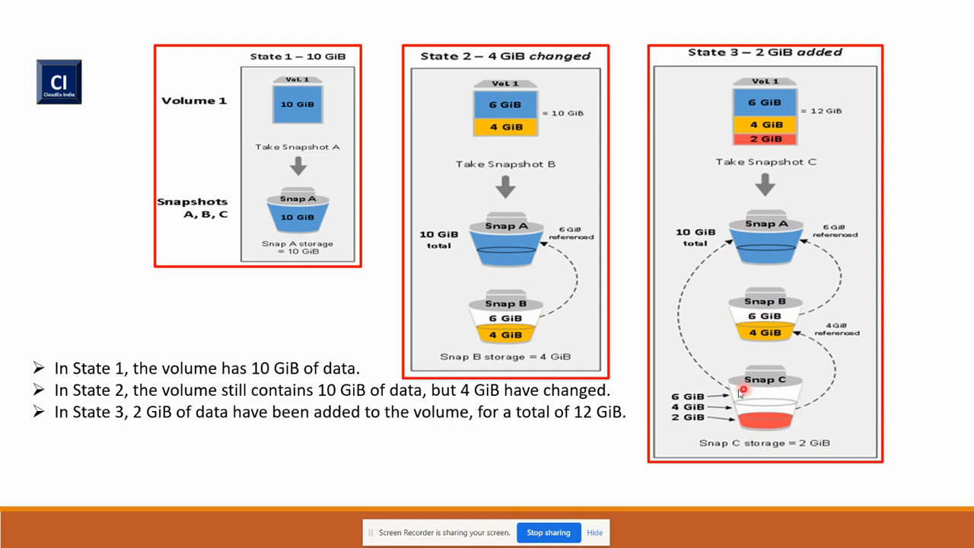
key("alt+Tab")
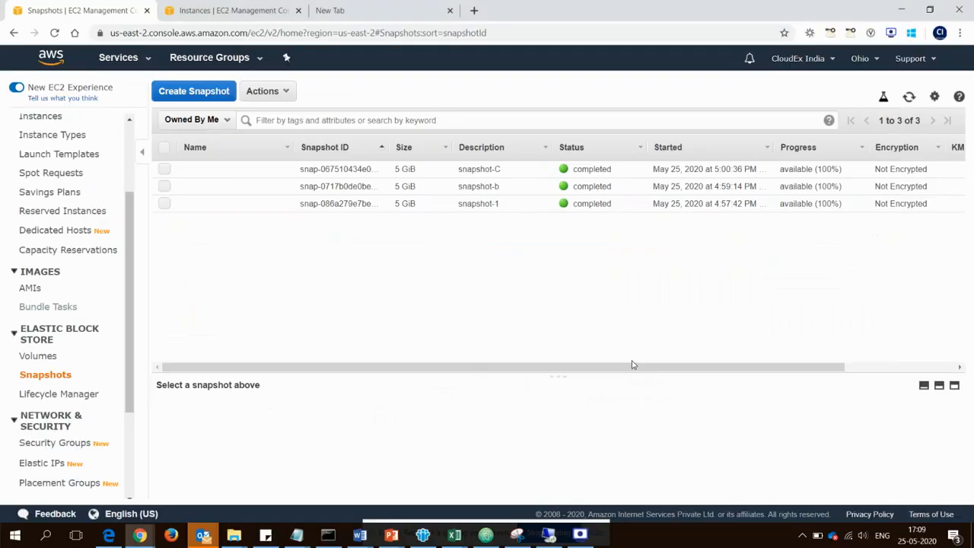
Delete the snapshot-b and snapshot-1 snapshots together, keeping only snapshot-C.
left_click(487, 203)
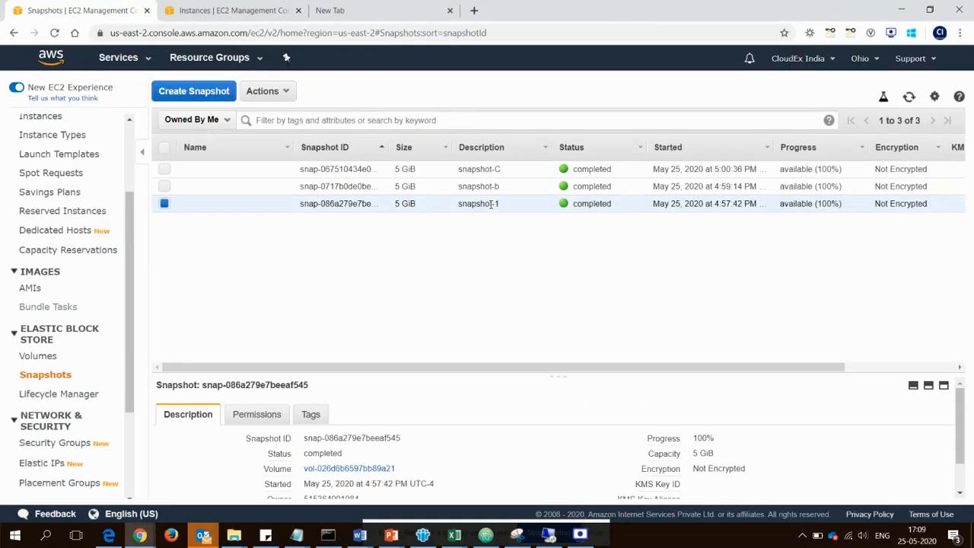
left_click(224, 189)
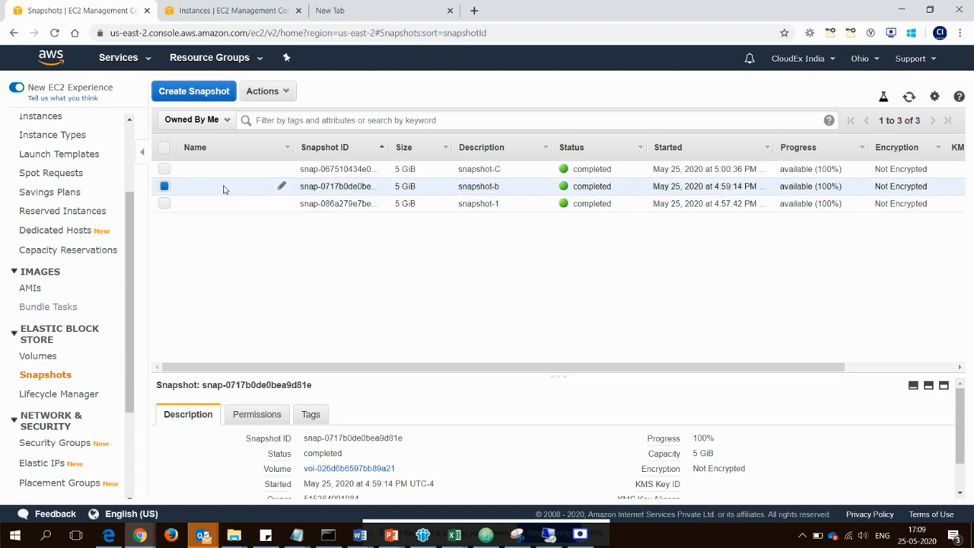
left_click(163, 204)
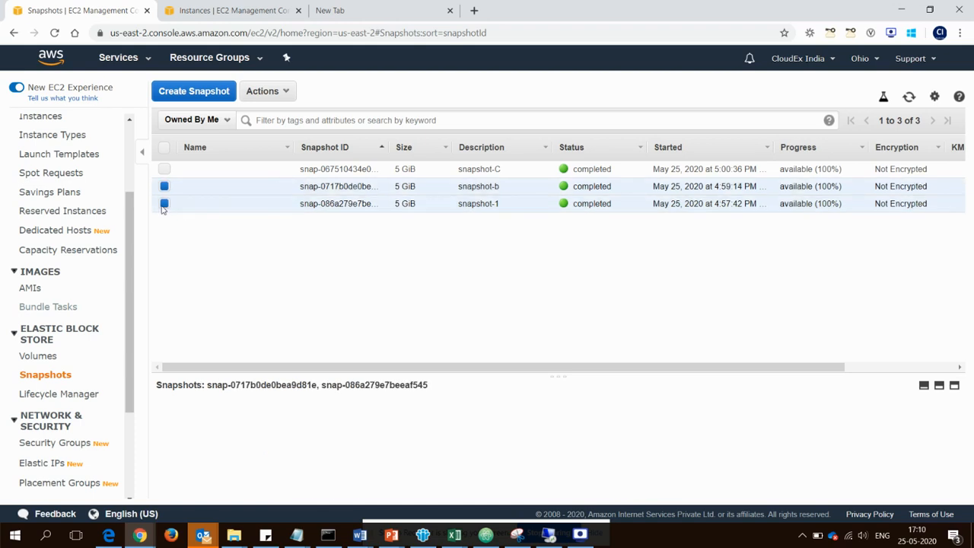
left_click(281, 93)
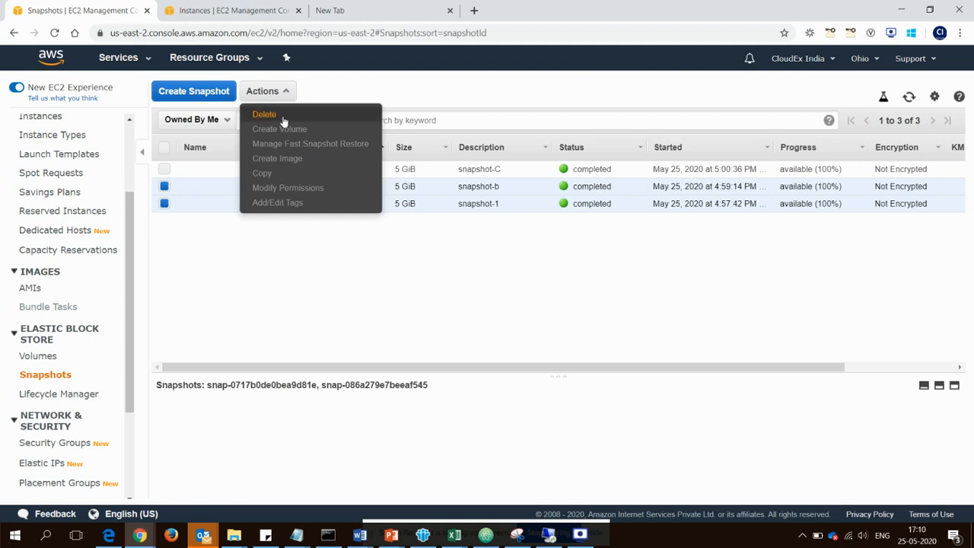
left_click(280, 115)
left_click(645, 345)
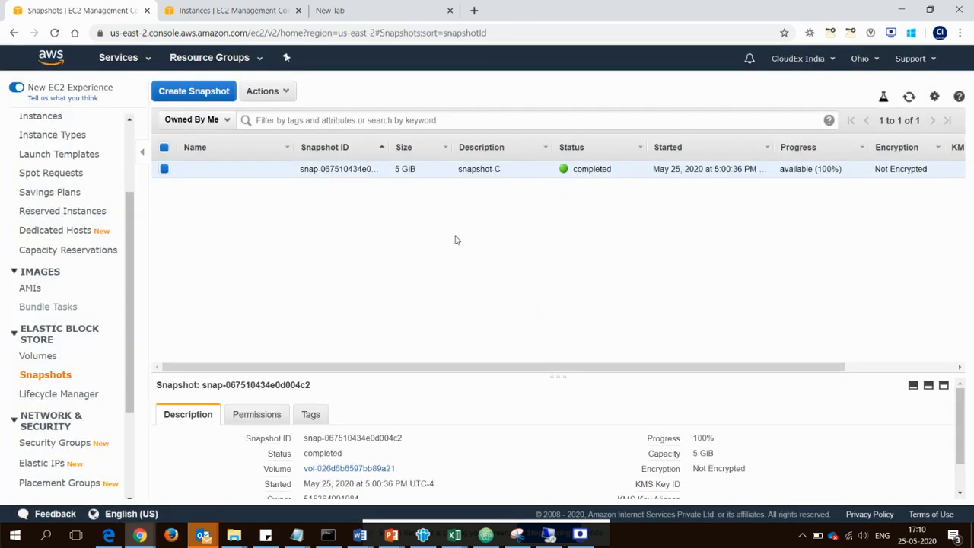
key("alt+Tab")
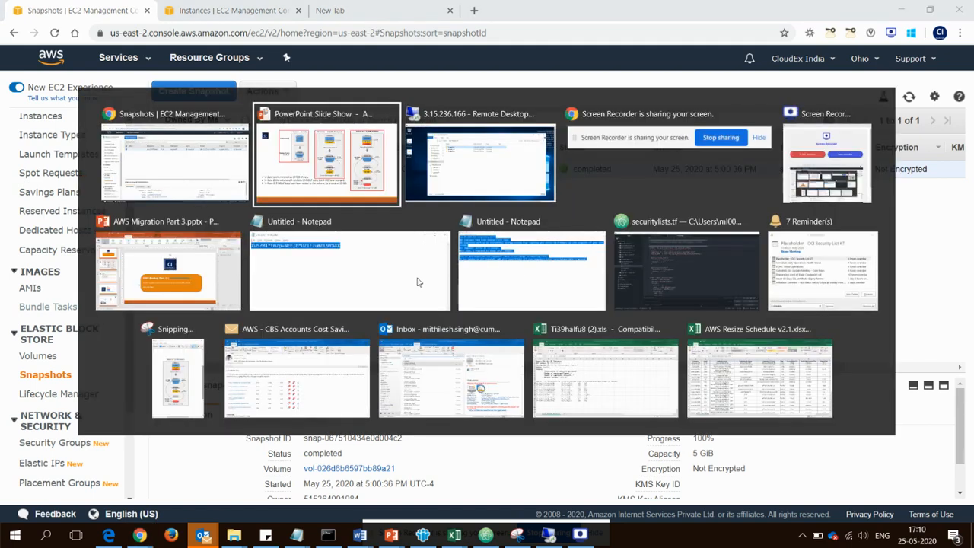
key("alt+Tab")
key("alt+shift+Tab")
key("alt+shift+Tab")
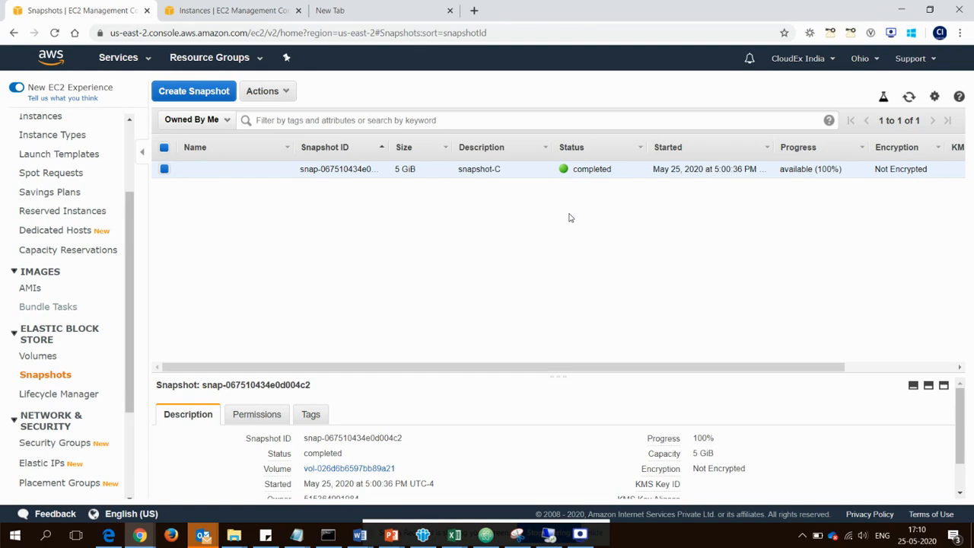
Create a 5 GiB General Purpose SSD (gp2) volume from snapshot-C in us-east-2b, with a Name tag of snap-c.
left_click(262, 91)
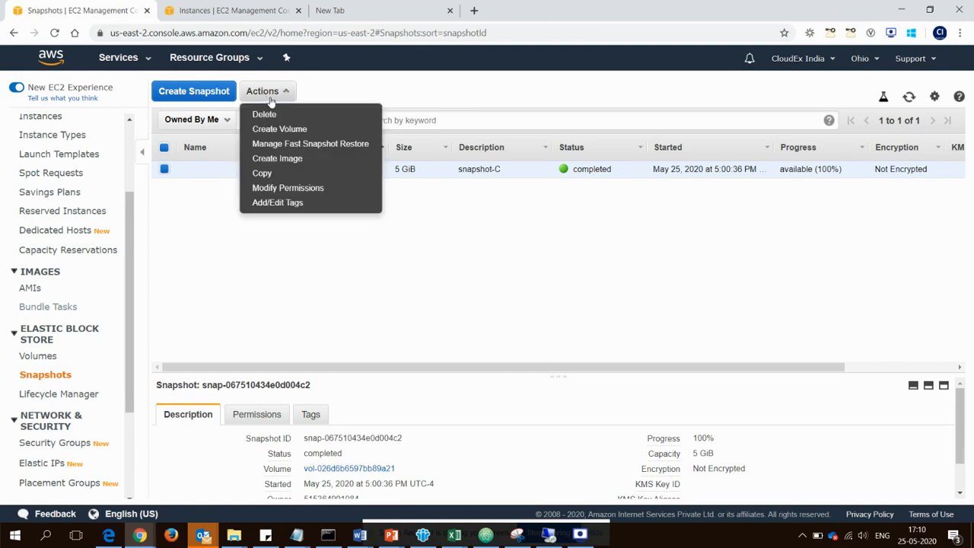
left_click(318, 131)
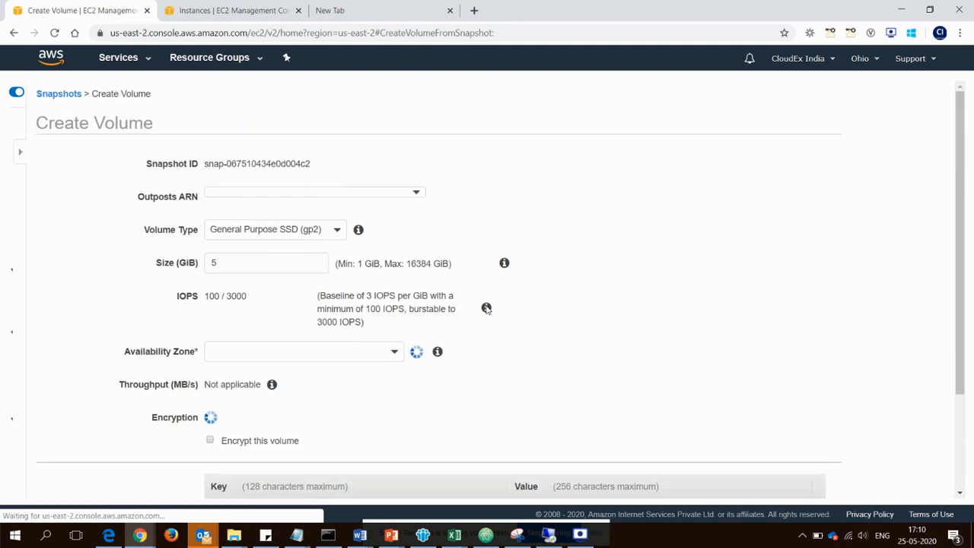
left_click(352, 360)
left_click(262, 419)
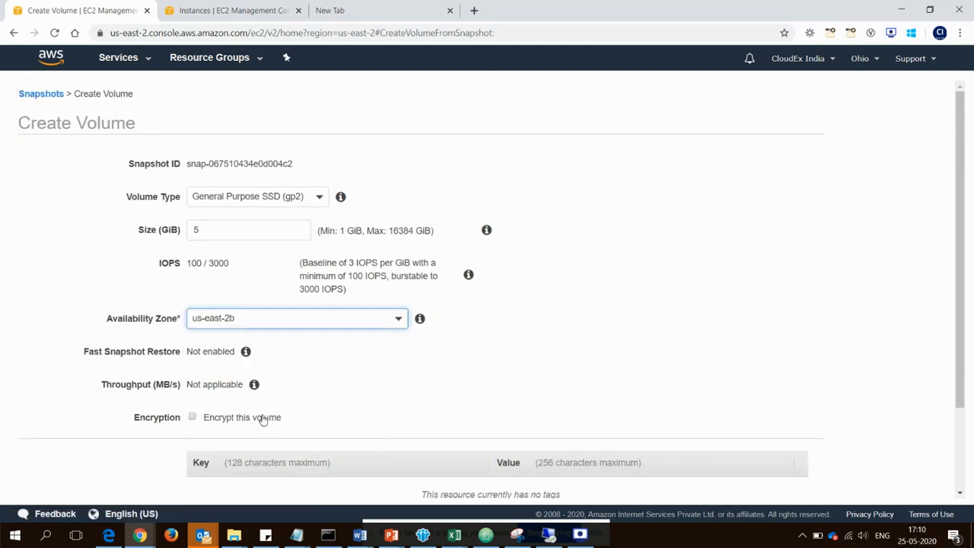
scroll(972, 306, "down", 3)
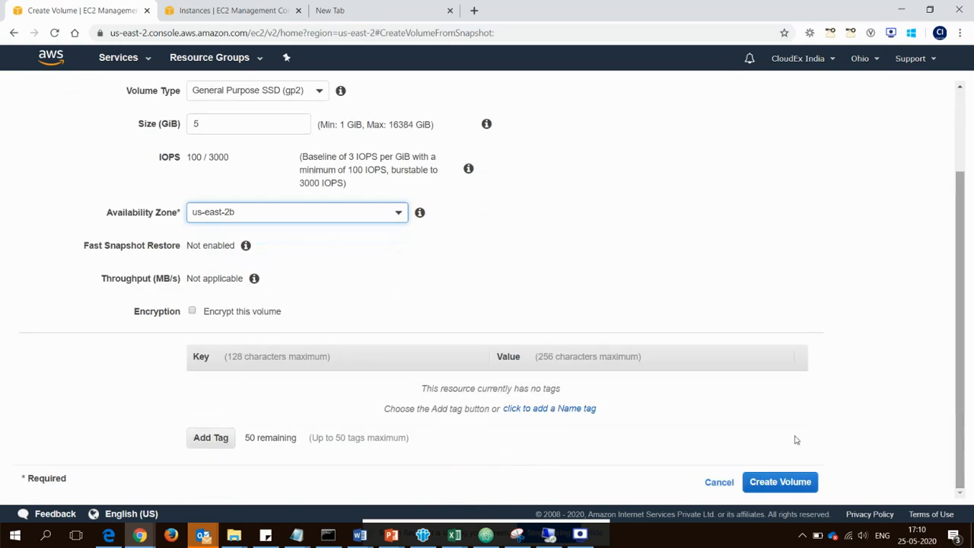
left_click(189, 443)
type("Name")
key("Tab")
type("snap-c")
left_click(776, 482)
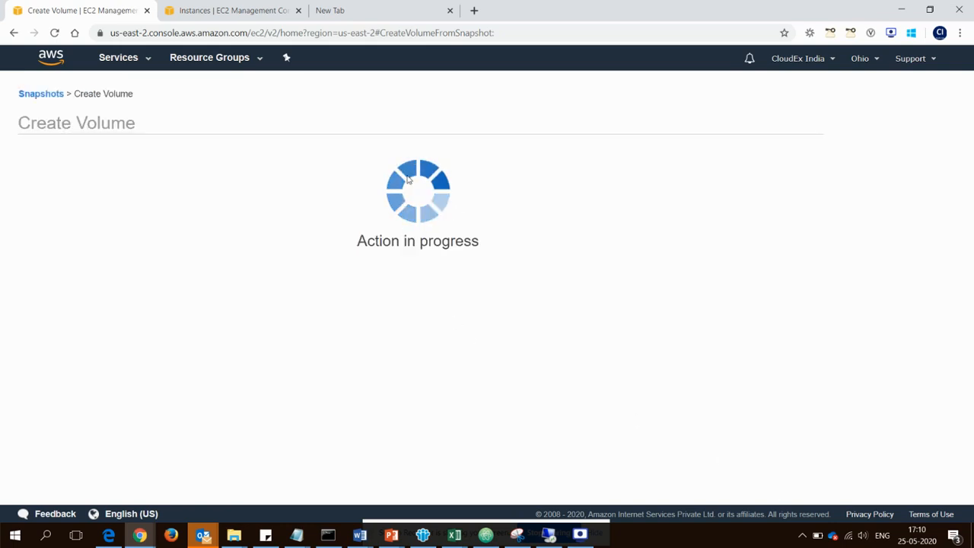
left_click(594, 243)
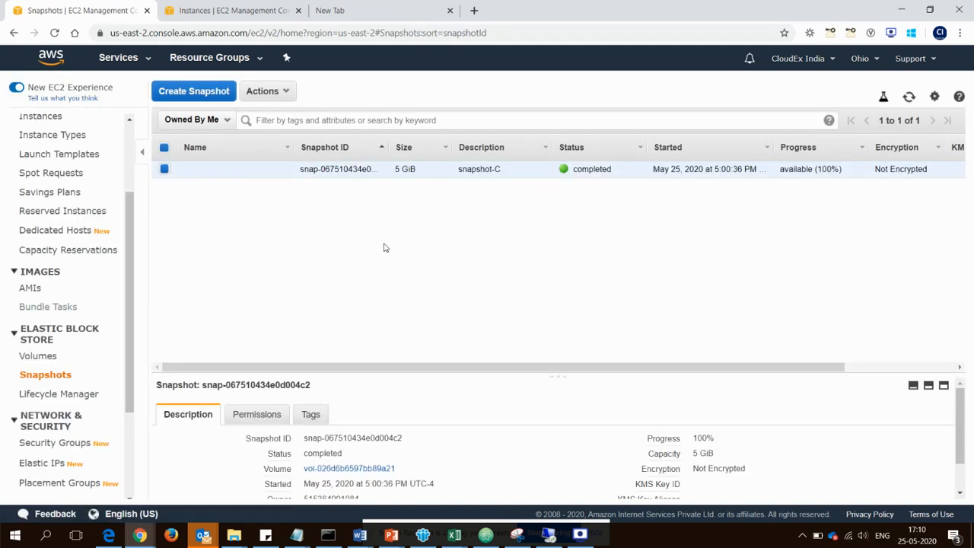
Attach the snap-c volume to the running SRV1 instance.
left_click(47, 357)
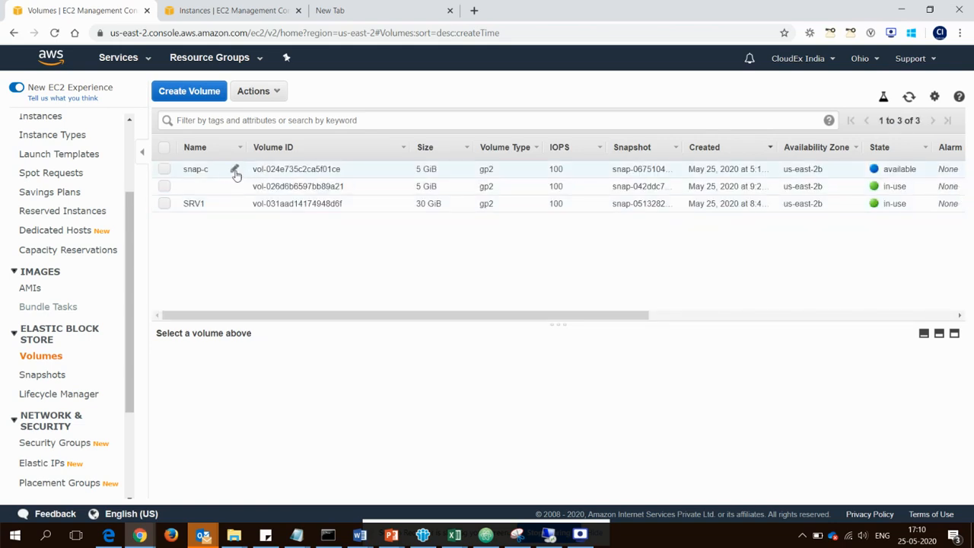
left_click(222, 173)
left_click(256, 91)
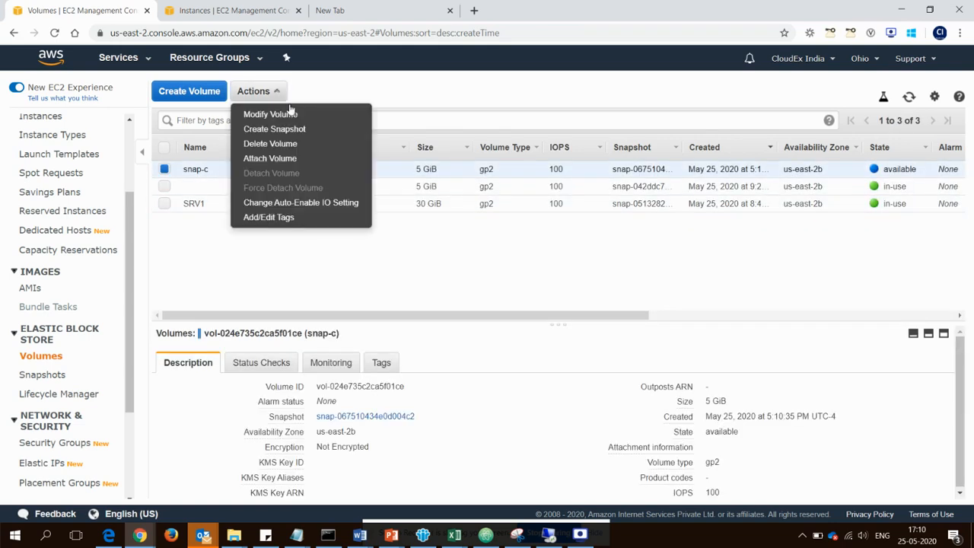
left_click(304, 159)
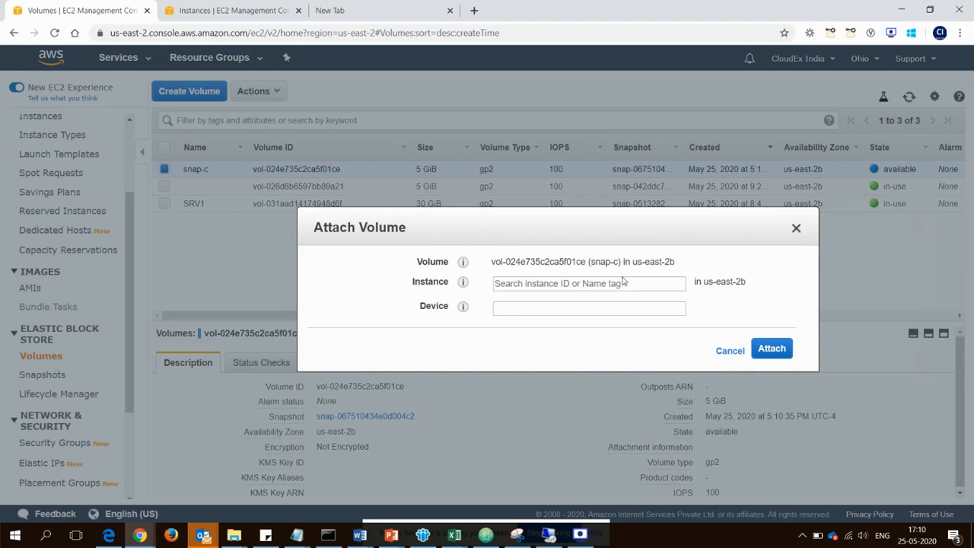
left_click(646, 283)
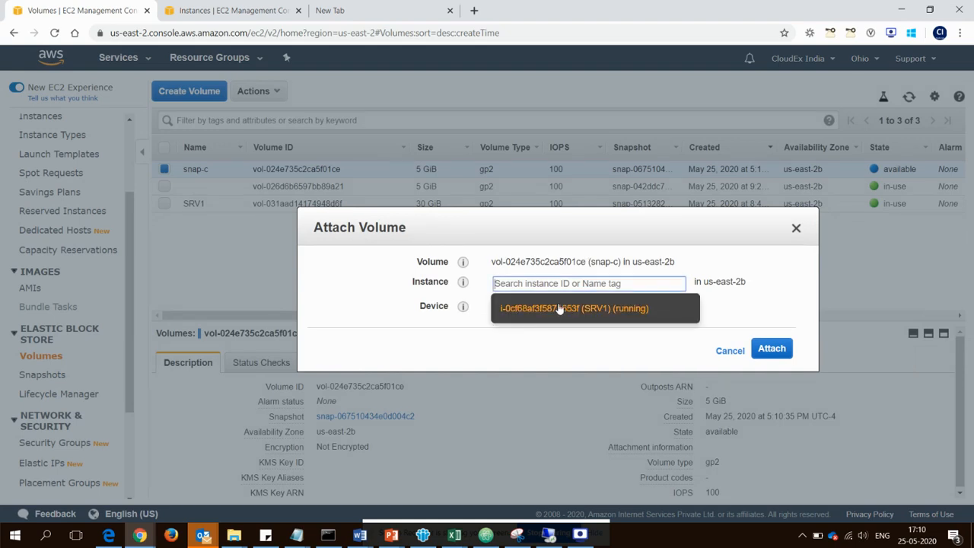
left_click(578, 305)
left_click(768, 365)
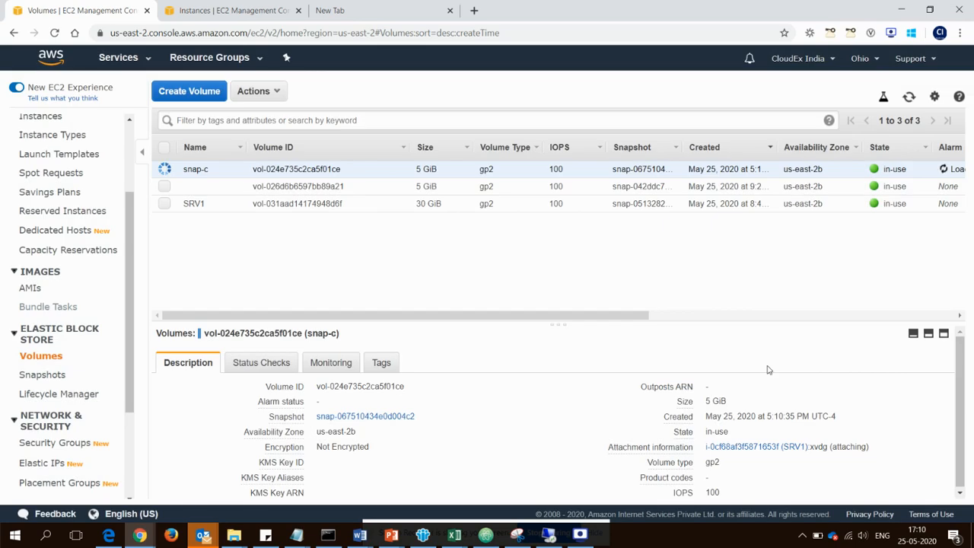
Switch to the remote desktop session in full screen and bring Disk 2 online in Disk Management.
left_click(566, 542)
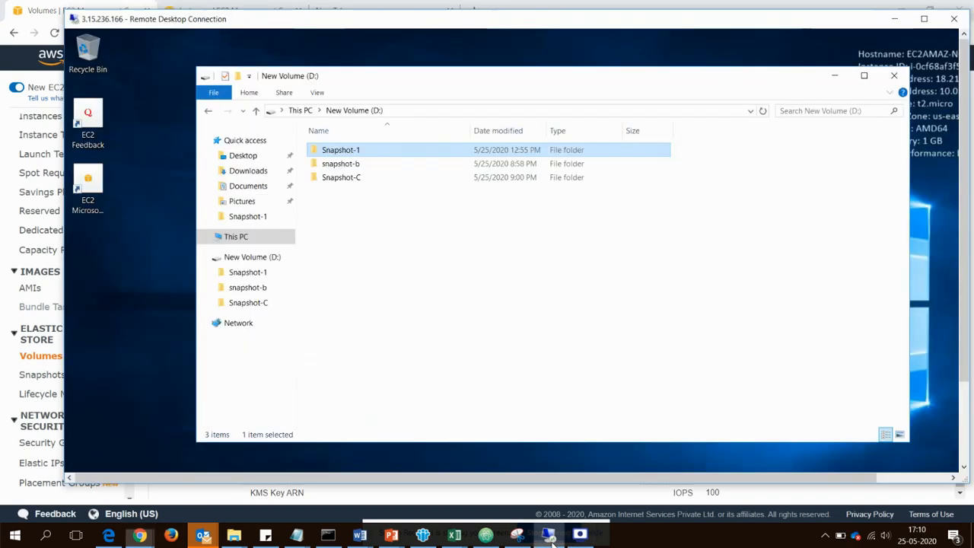
left_click(529, 33)
double_click(514, 25)
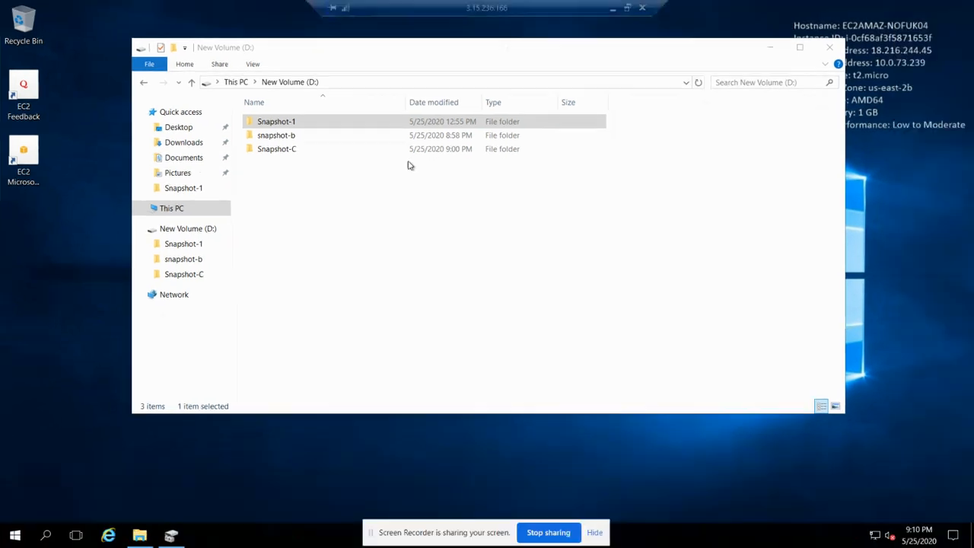
left_click(172, 536)
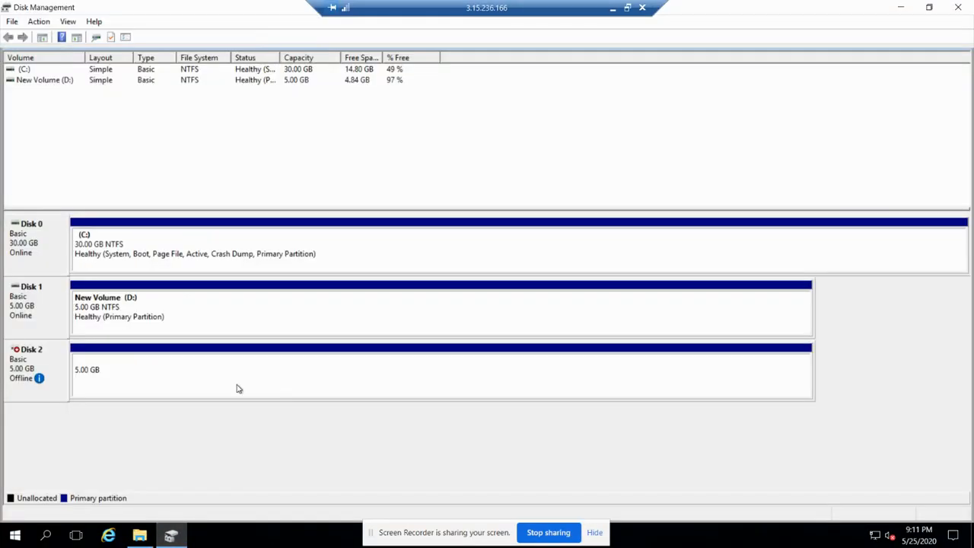
right_click(36, 357)
left_click(68, 367)
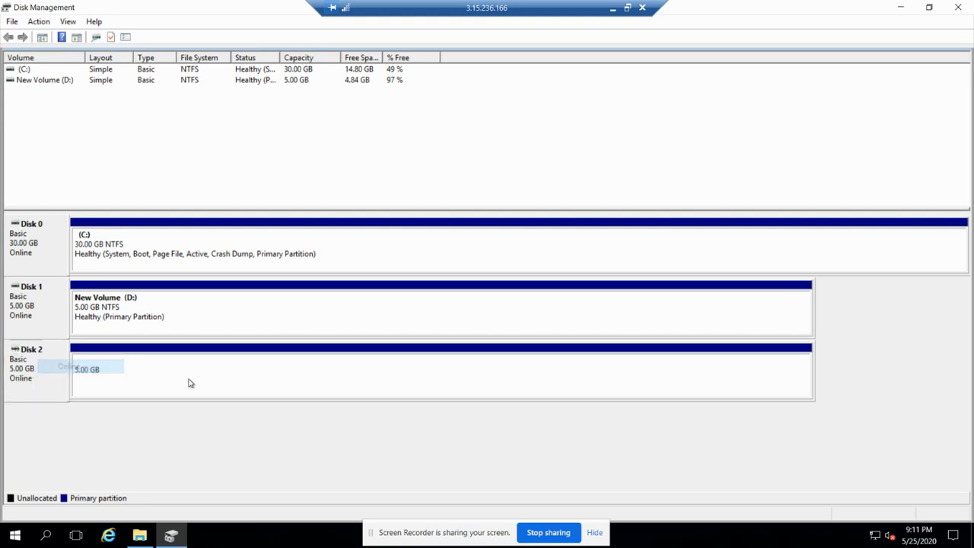
Open drive E: from Disk 2, check its folders and the Amazon folder inside snapshot-b, and return to the drive root.
right_click(190, 366)
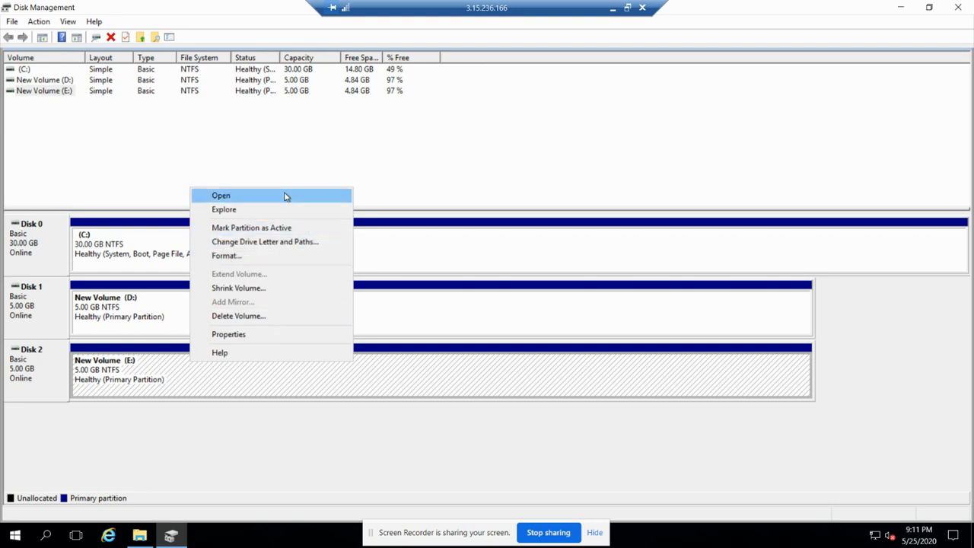
left_click(286, 197)
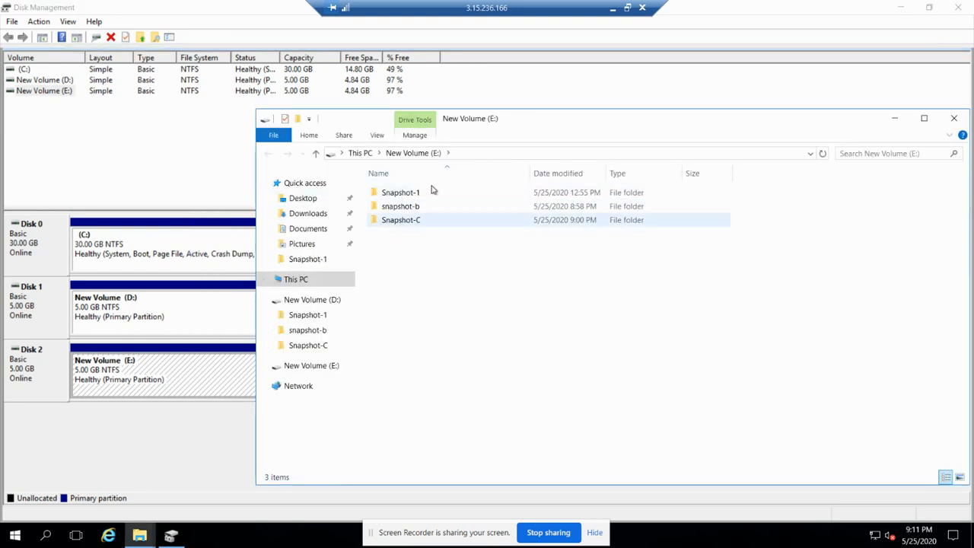
left_click(415, 221)
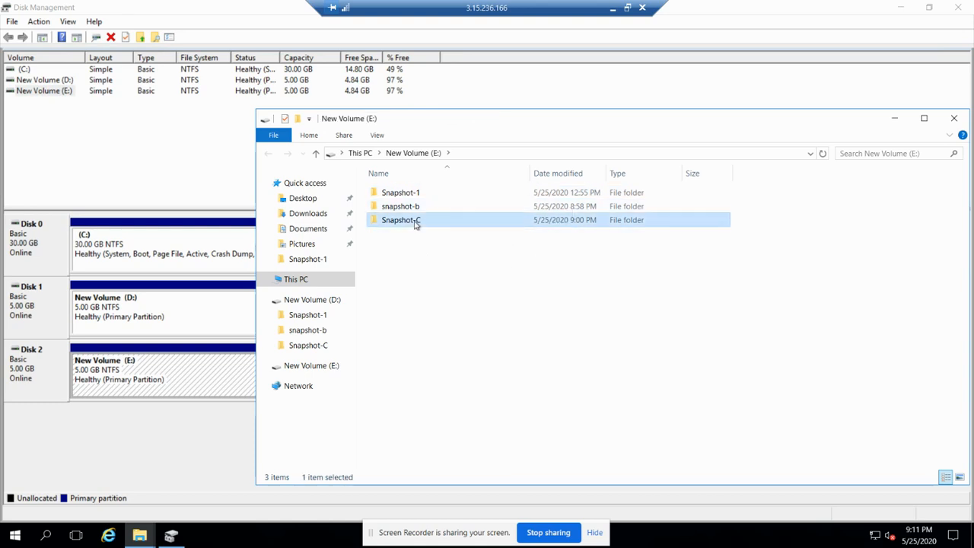
left_click(426, 208)
double_click(428, 208)
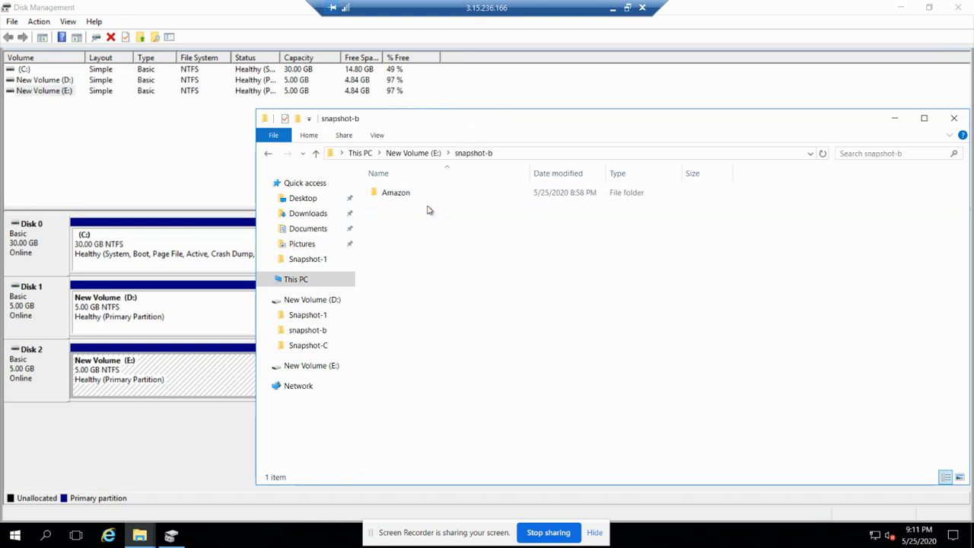
double_click(414, 199)
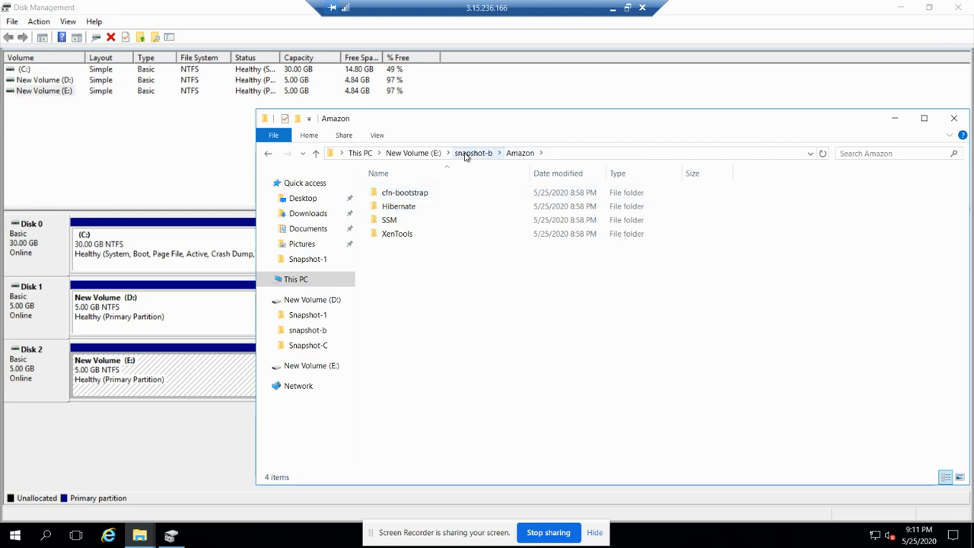
left_click(466, 153)
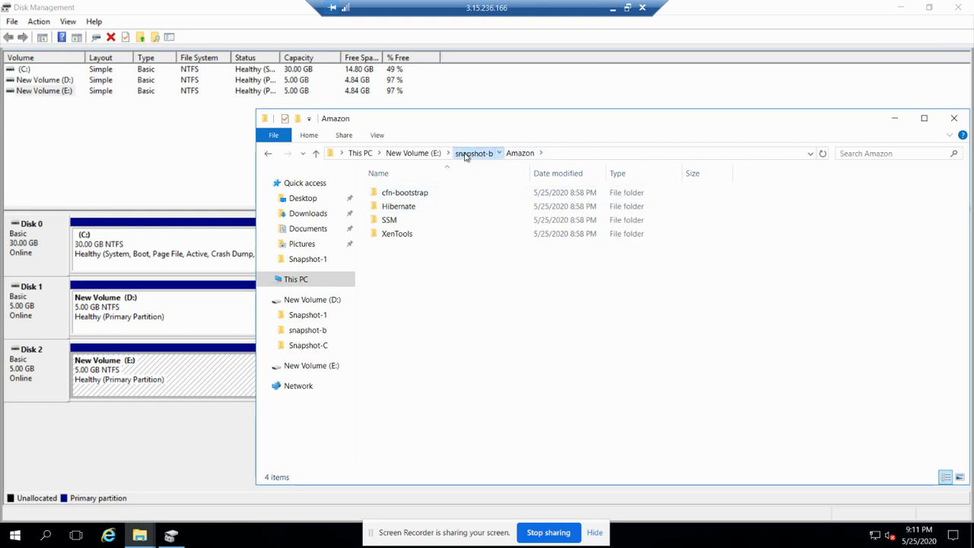
left_click(429, 152)
Restore the remote desktop session to a window and switch to the PowerPoint slide with the Snap A, B and C diagram.
left_click(628, 8)
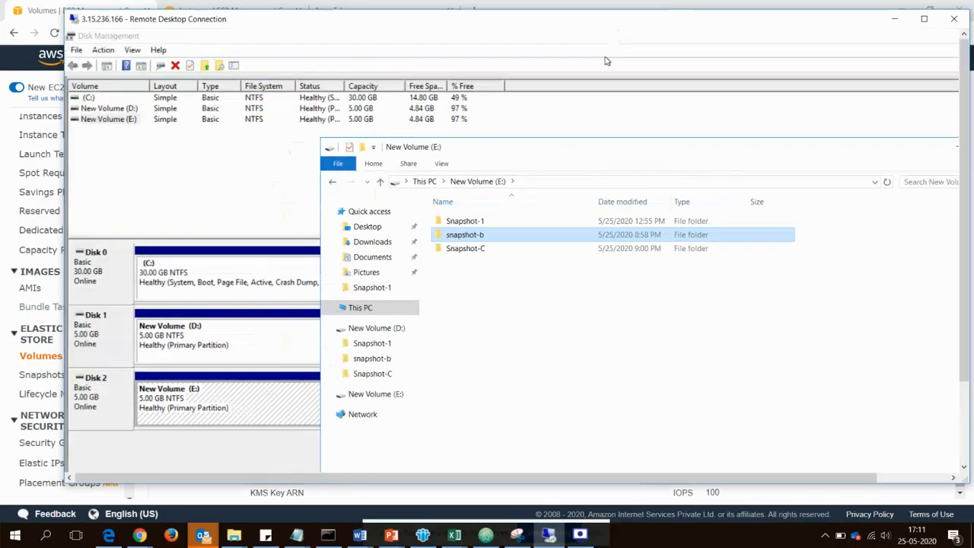
key("alt+Tab")
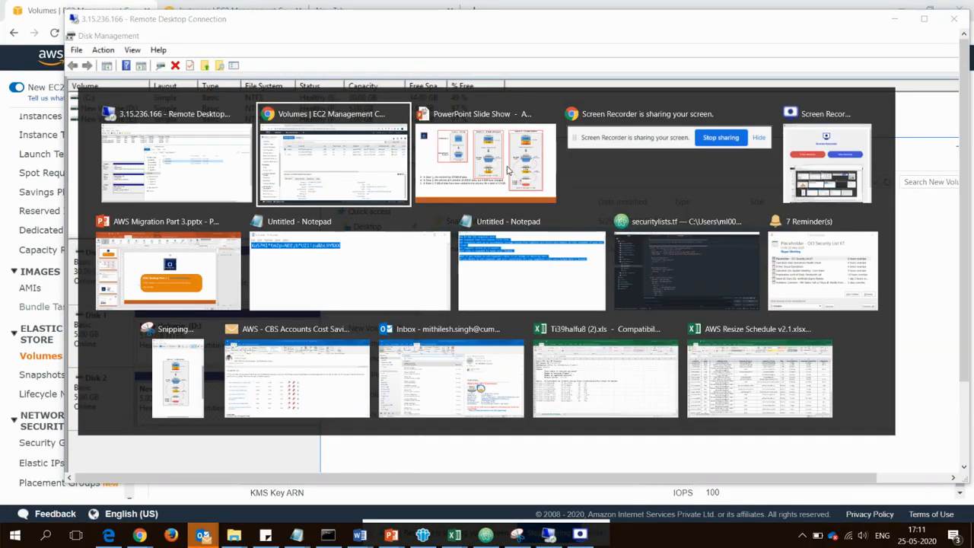
left_click(508, 171)
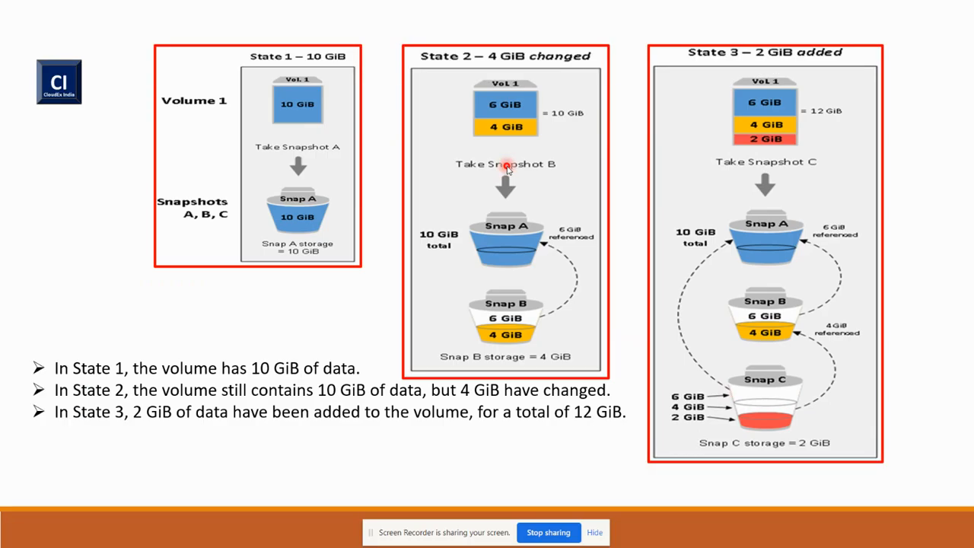